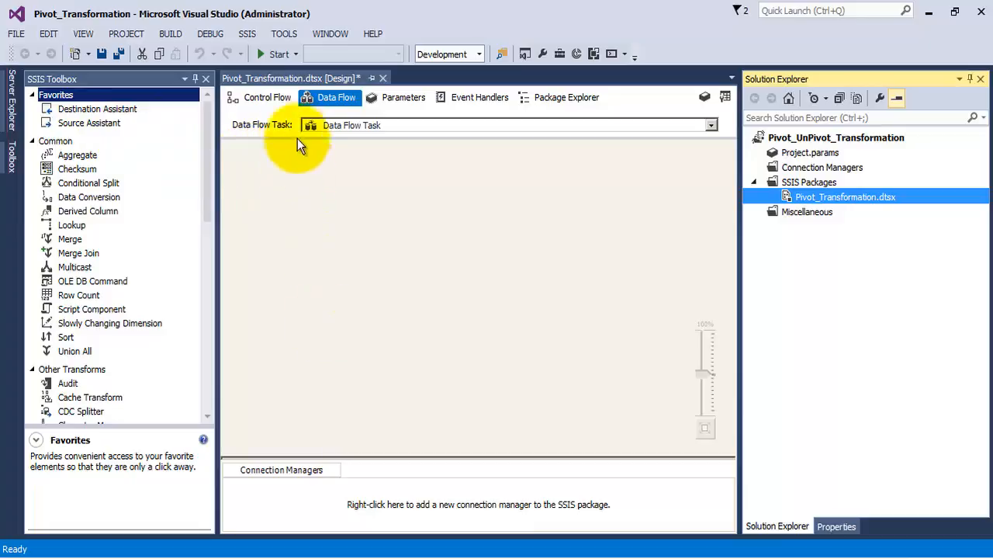
Open the Data Flow Task of the Pivot_Transformation.dtsx package from its control flow
{"action": "left_click", "coordinate": [268, 98]}
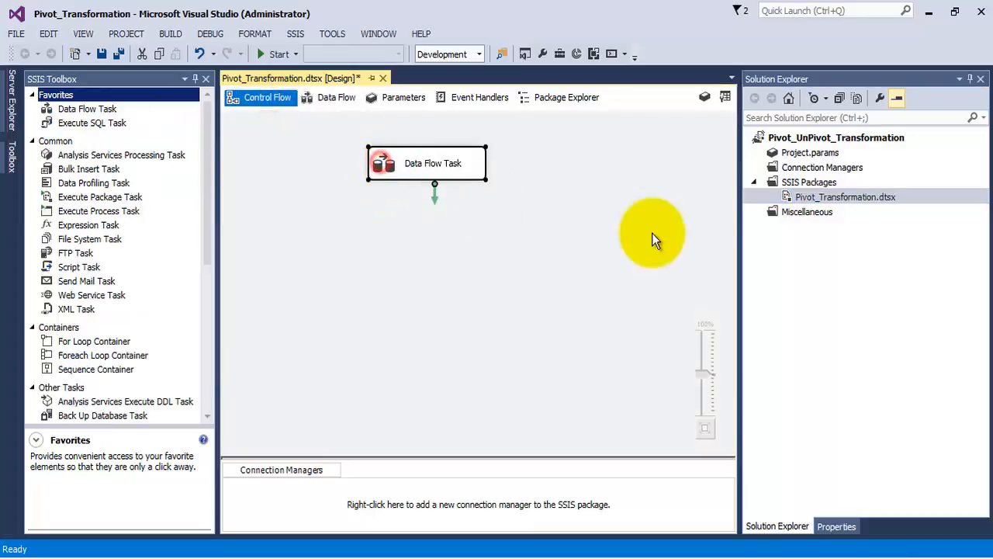
{"action": "double_click", "coordinate": [429, 165]}
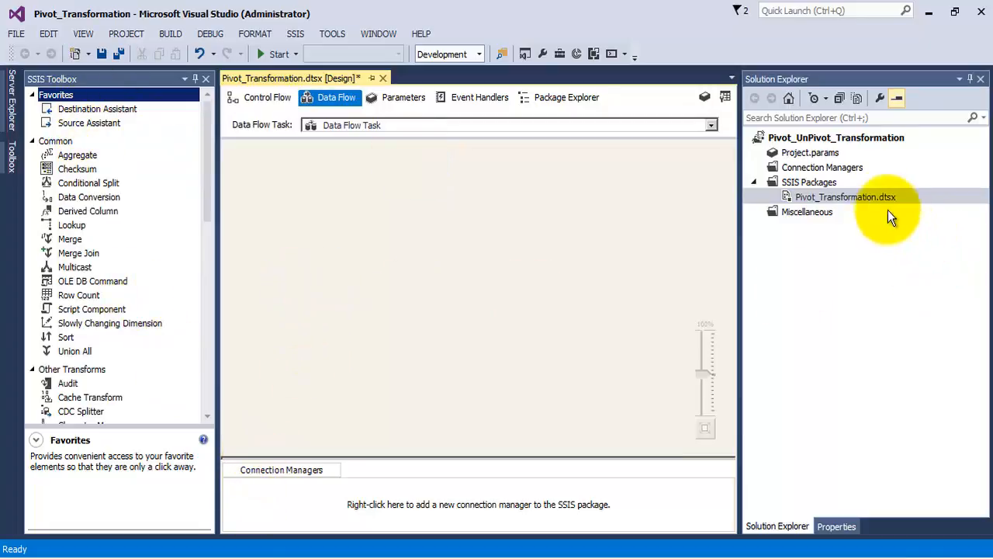
{"action": "left_click", "coordinate": [857, 197]}
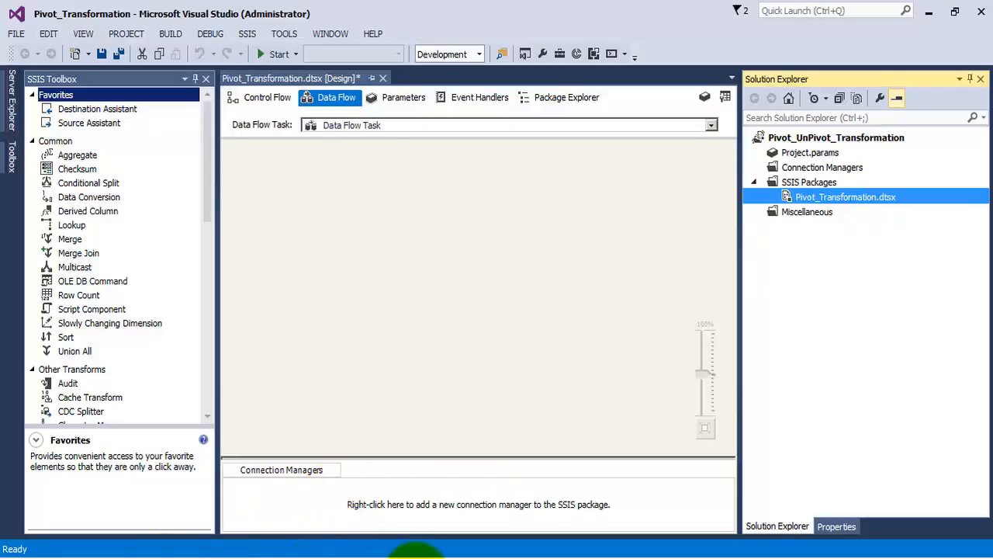
Examine the ProductID, Name, OrderYear and OrderQuantity columns of PRODUCT_INFO.xls in Excel, and return to the Visual Studio package
{"action": "left_click", "coordinate": [417, 557]}
{"action": "left_click", "coordinate": [85, 187]}
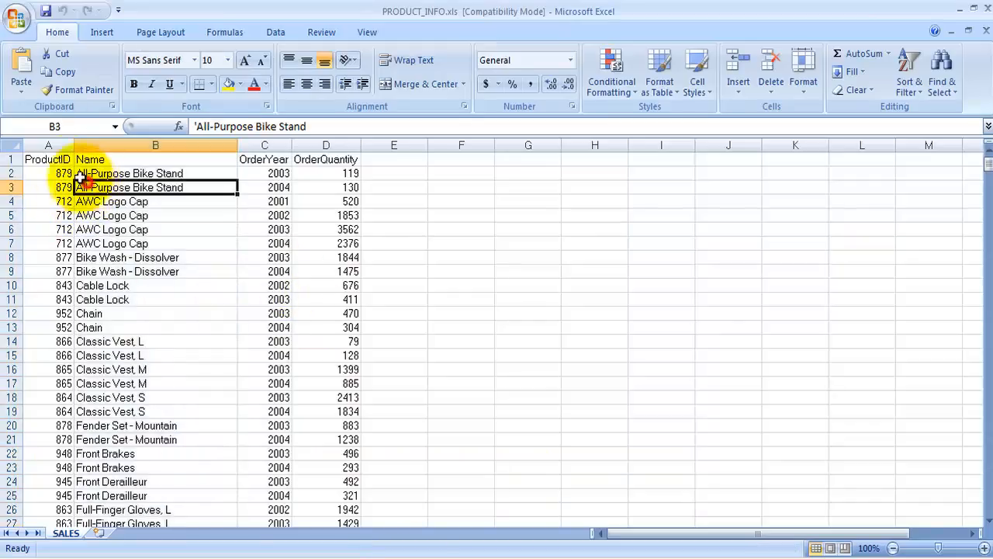
{"action": "left_click", "coordinate": [50, 140]}
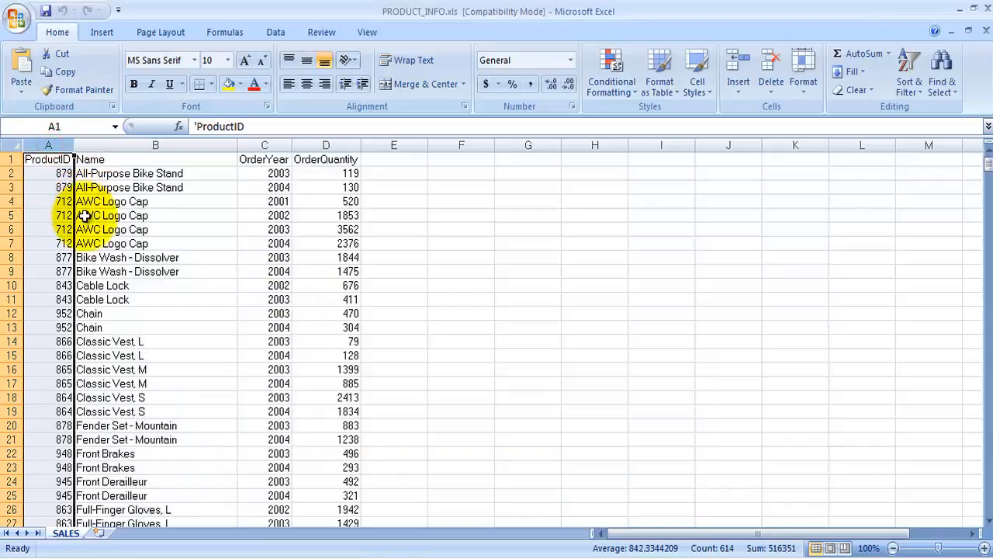
{"action": "left_click", "coordinate": [126, 145]}
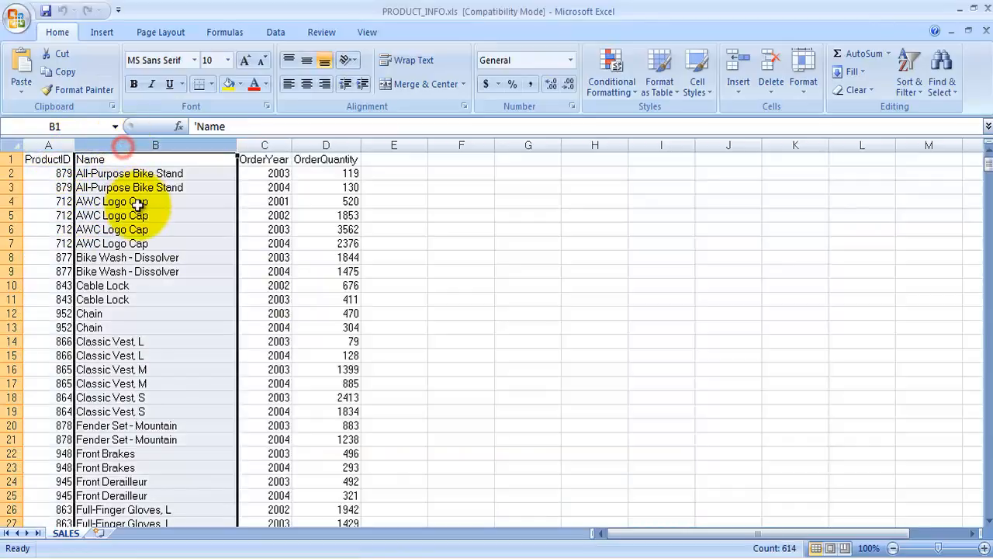
{"action": "left_click", "coordinate": [267, 145]}
{"action": "left_click", "coordinate": [280, 174]}
{"action": "left_click", "coordinate": [263, 159]}
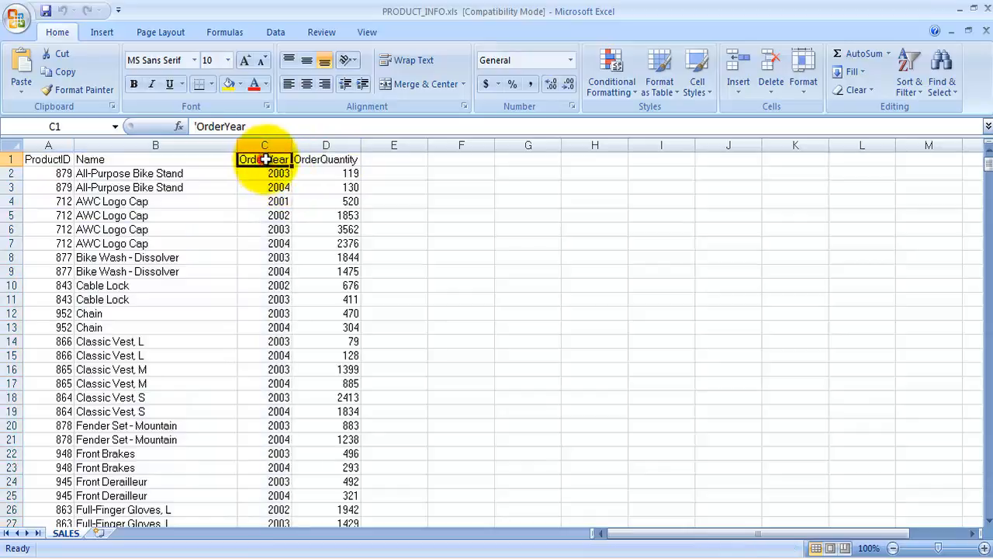
{"action": "left_click", "coordinate": [326, 159]}
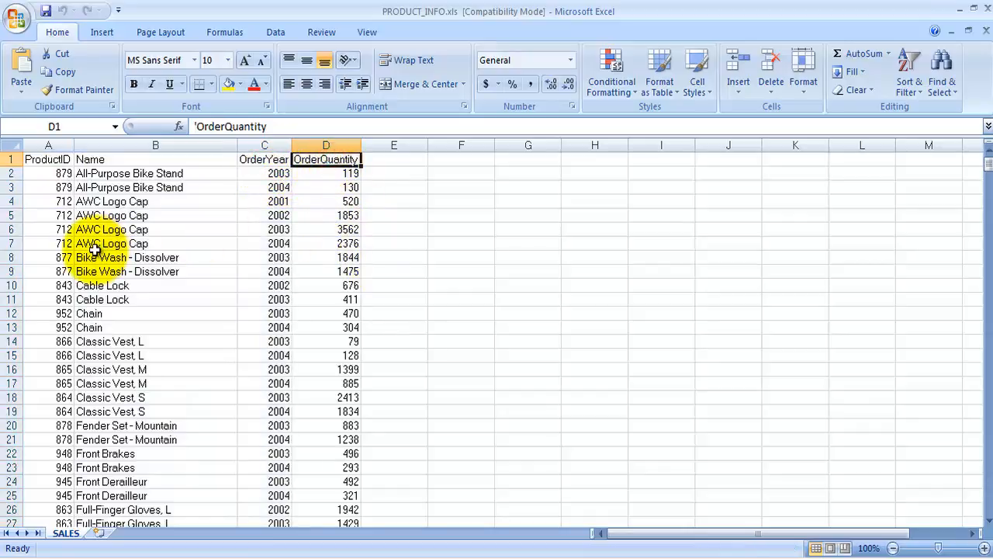
{"action": "left_click", "coordinate": [985, 8]}
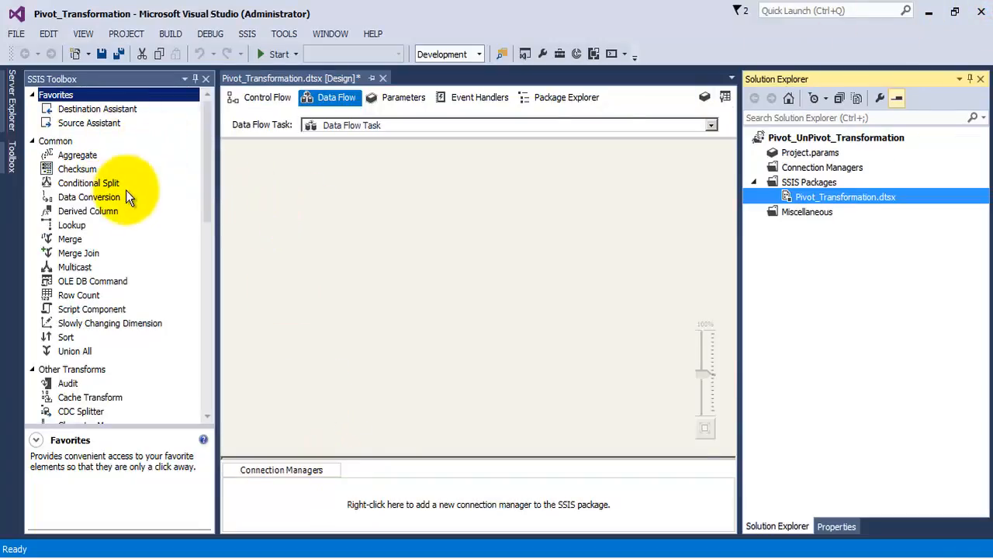
Add an Excel Source to the upper part of the data flow and open its editor
{"action": "left_click_drag", "start_coordinate": [207, 185], "coordinate": [204, 334]}
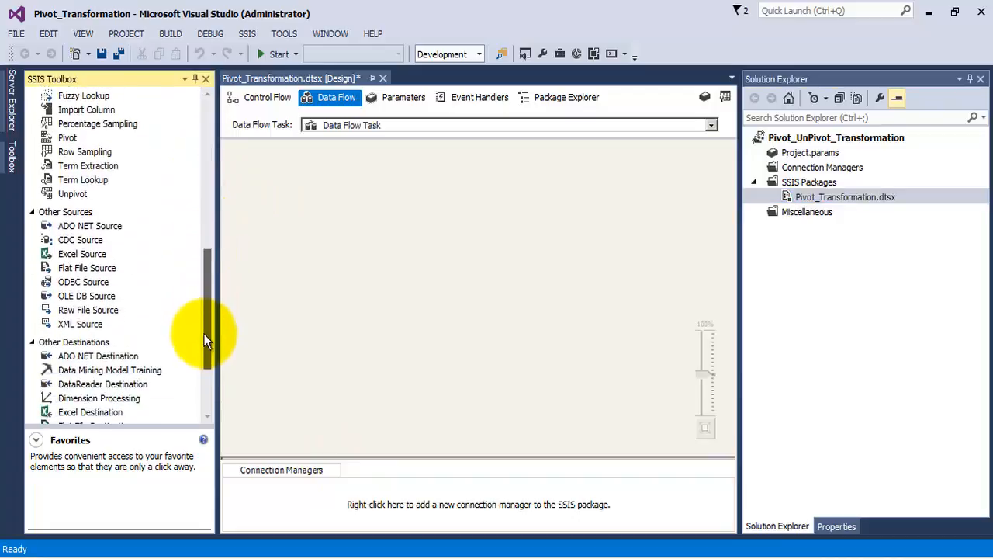
{"action": "left_click", "coordinate": [81, 256]}
{"action": "left_click_drag", "start_coordinate": [82, 256], "coordinate": [449, 179]}
{"action": "double_click", "coordinate": [449, 179]}
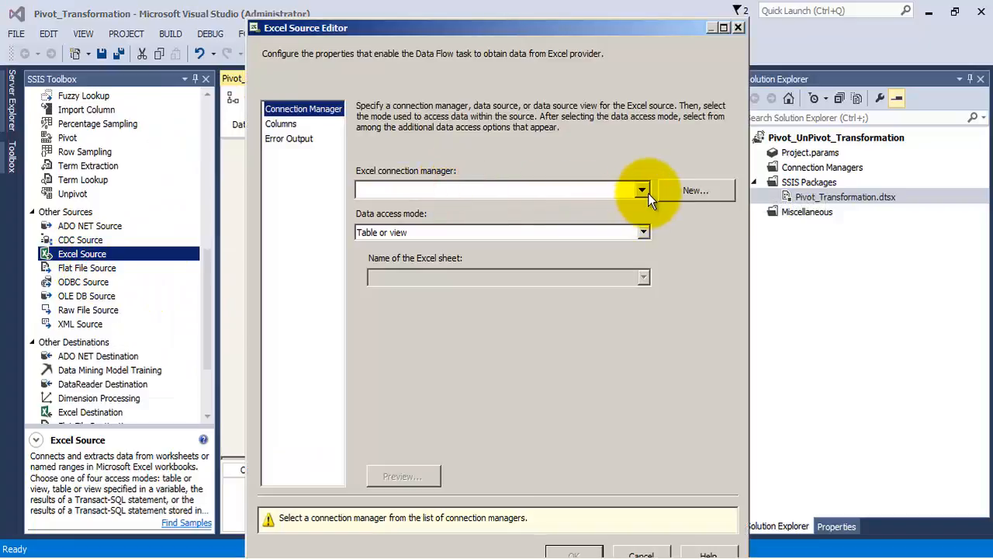
Create a new Excel connection manager for the source that points to the PRODUCT_INFO.xls file in the Pivot_Transformation Files folder
{"action": "left_click", "coordinate": [676, 193]}
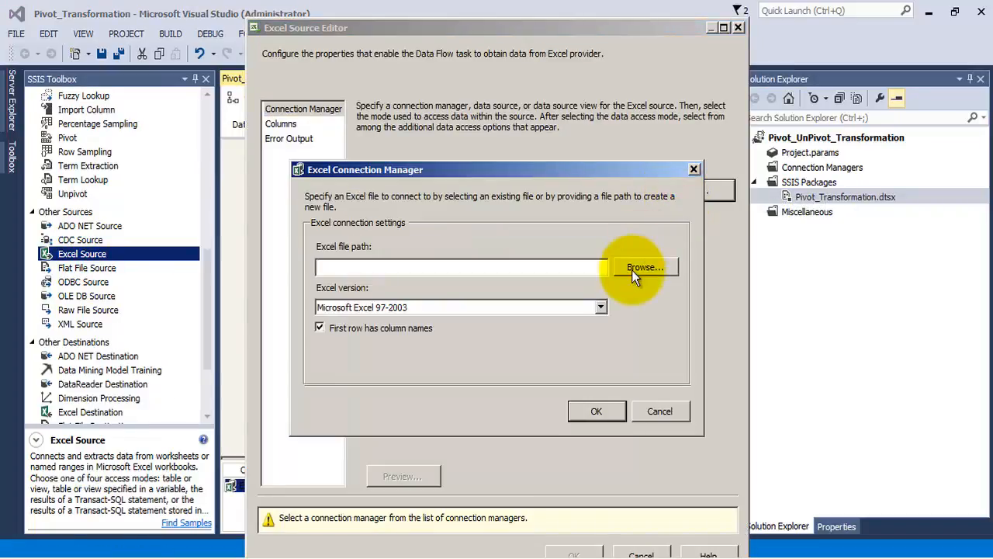
{"action": "left_click", "coordinate": [632, 272]}
{"action": "left_click", "coordinate": [500, 250]}
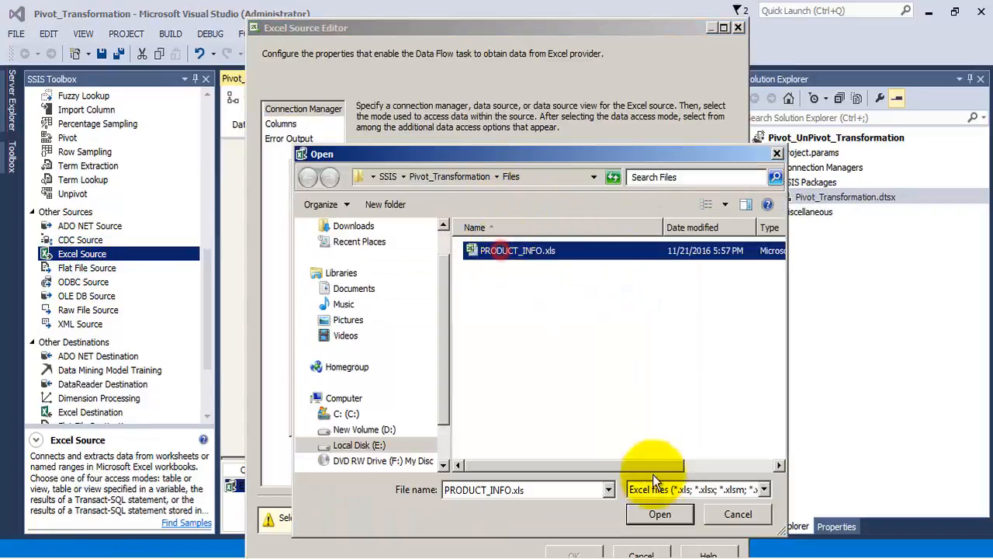
{"action": "left_click", "coordinate": [658, 514]}
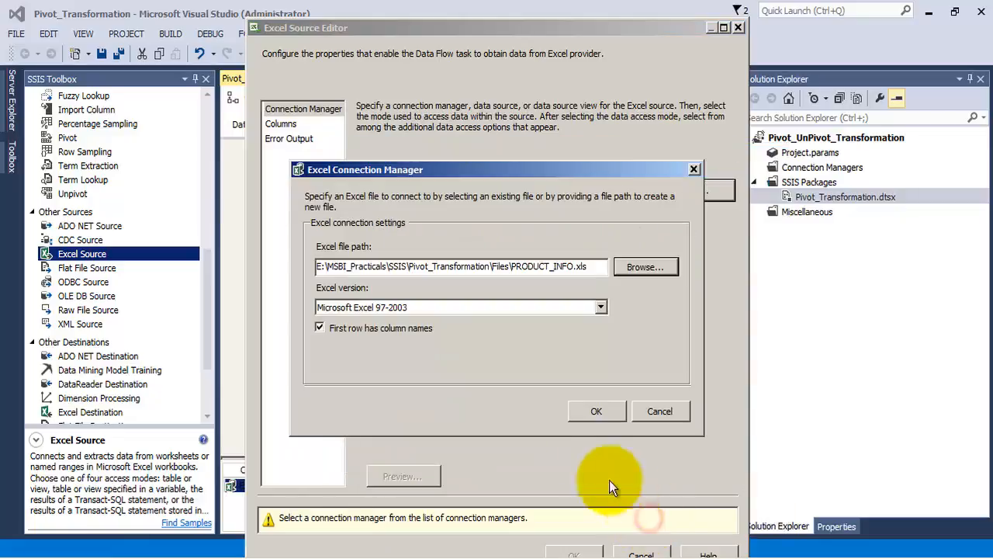
{"action": "left_click", "coordinate": [574, 414]}
Set the Excel Source to read the SALES sheet, check its columns and error output, and save all files
{"action": "left_click", "coordinate": [519, 277]}
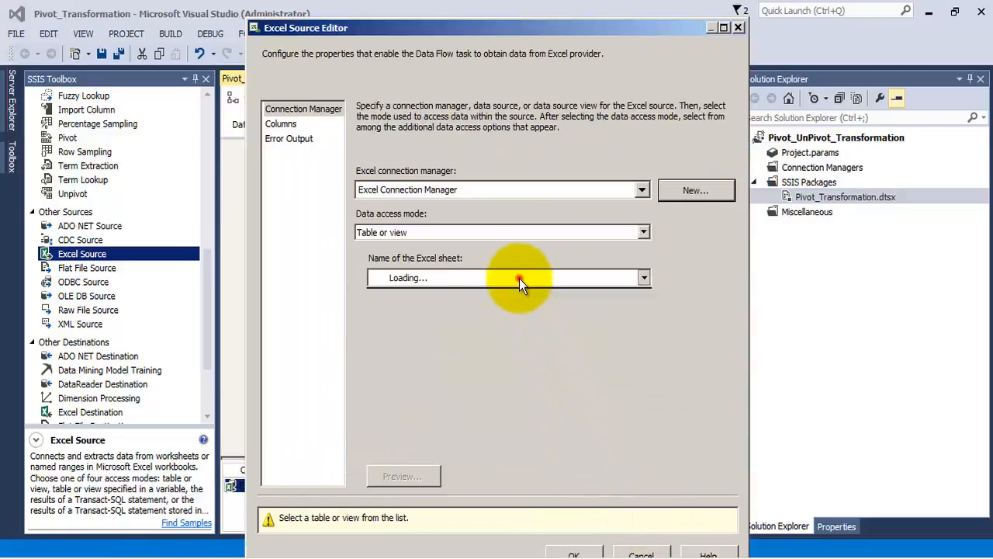
{"action": "left_click", "coordinate": [479, 297]}
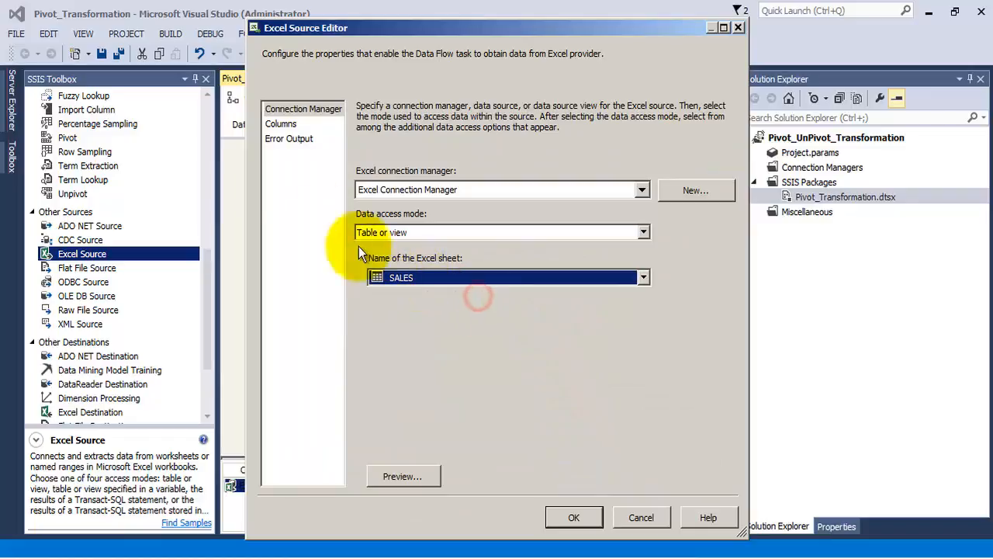
{"action": "left_click", "coordinate": [281, 123]}
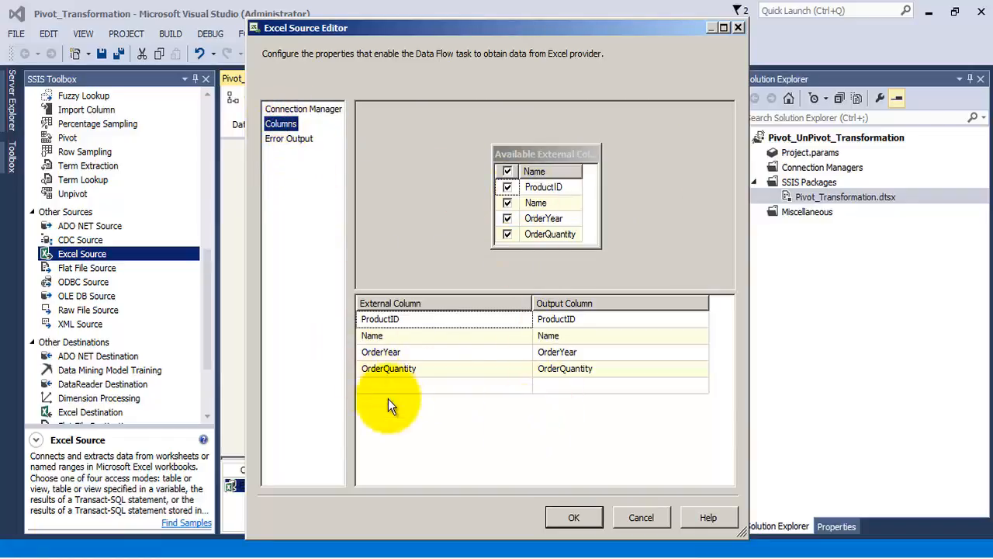
{"action": "left_click", "coordinate": [289, 138]}
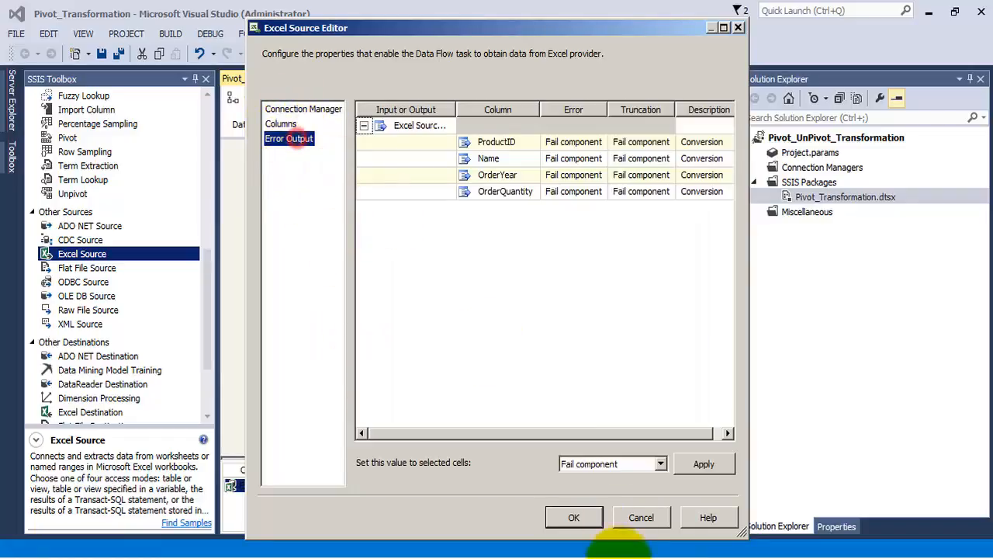
{"action": "left_click", "coordinate": [570, 517]}
{"action": "left_click", "coordinate": [119, 54]}
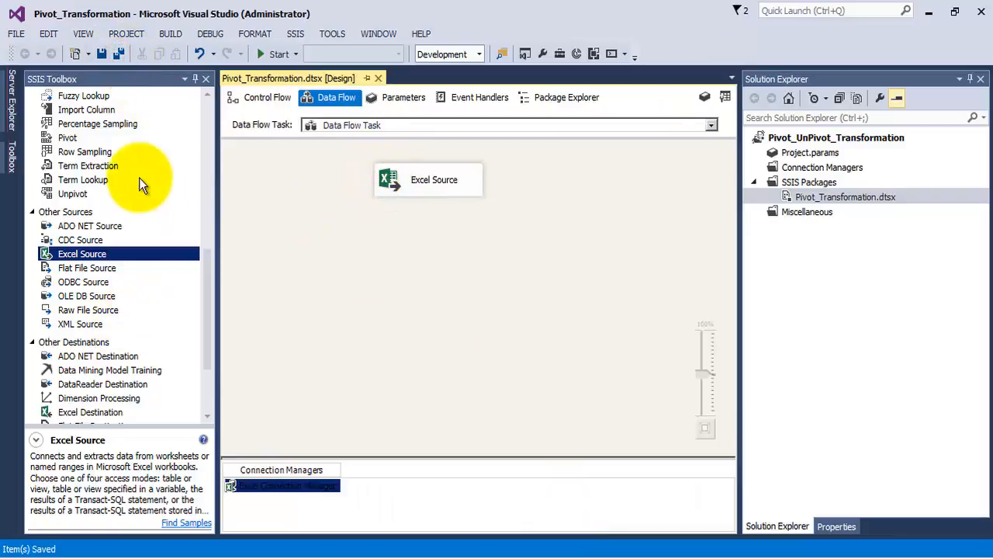
Add a Pivot transformation below the Excel Source and connect the source's data output to it
{"action": "left_click_drag", "start_coordinate": [204, 273], "coordinate": [193, 248]}
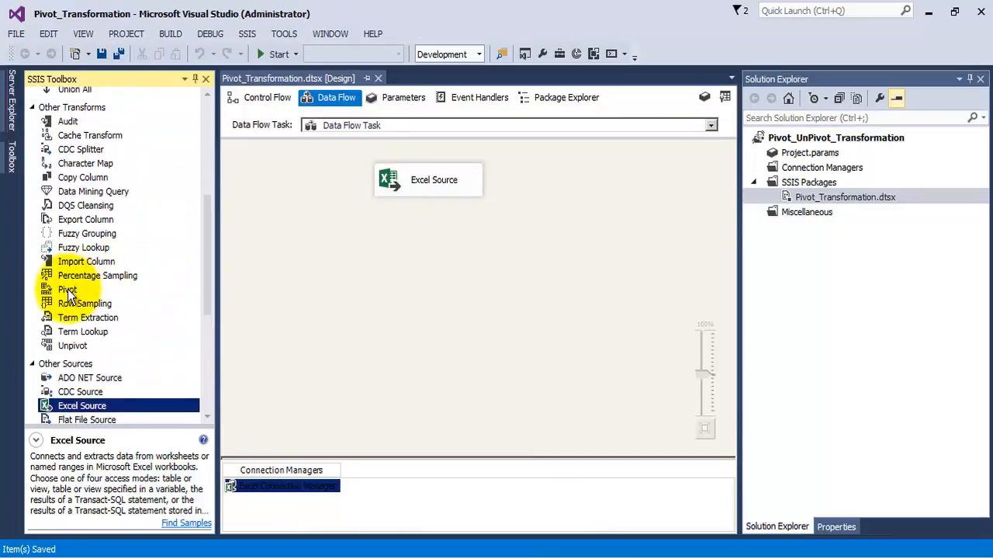
{"action": "left_click_drag", "start_coordinate": [68, 289], "coordinate": [385, 245]}
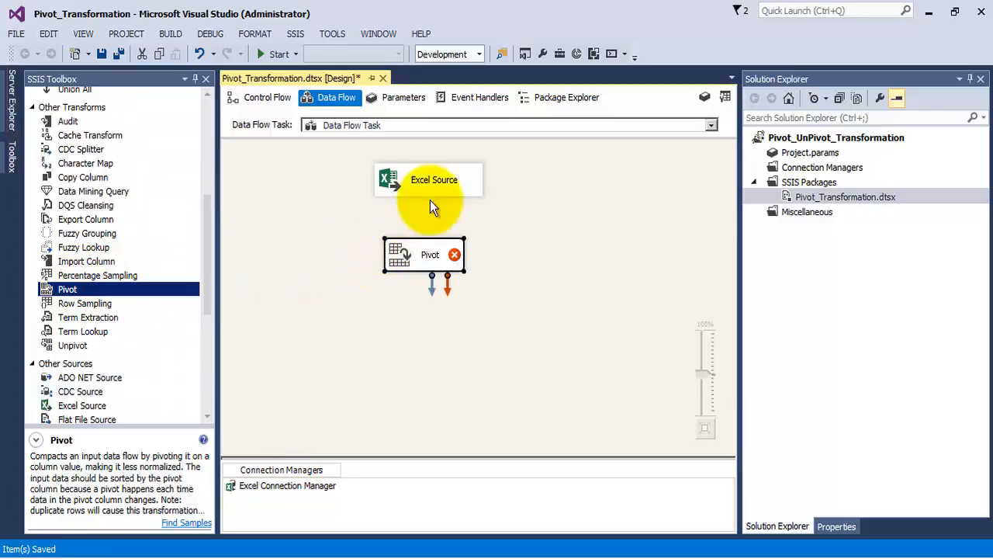
{"action": "left_click", "coordinate": [431, 188]}
{"action": "left_click_drag", "start_coordinate": [435, 202], "coordinate": [428, 256]}
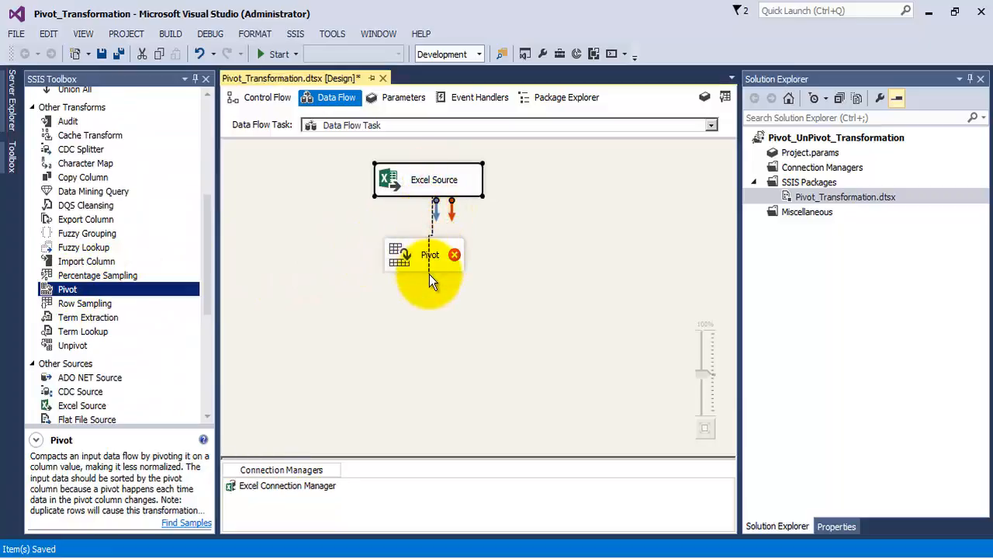
{"action": "left_click", "coordinate": [432, 236]}
{"action": "left_click", "coordinate": [438, 259]}
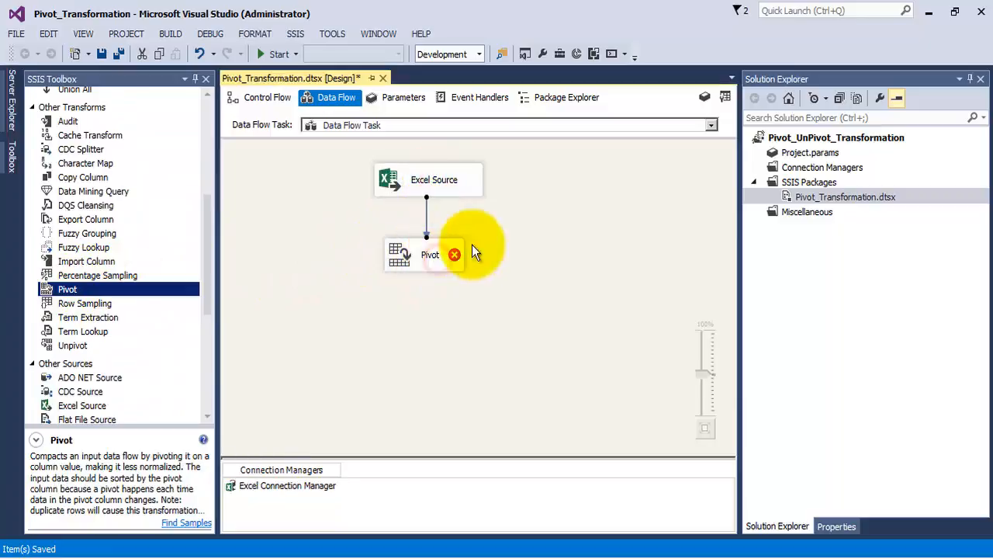
{"action": "left_click", "coordinate": [501, 237]}
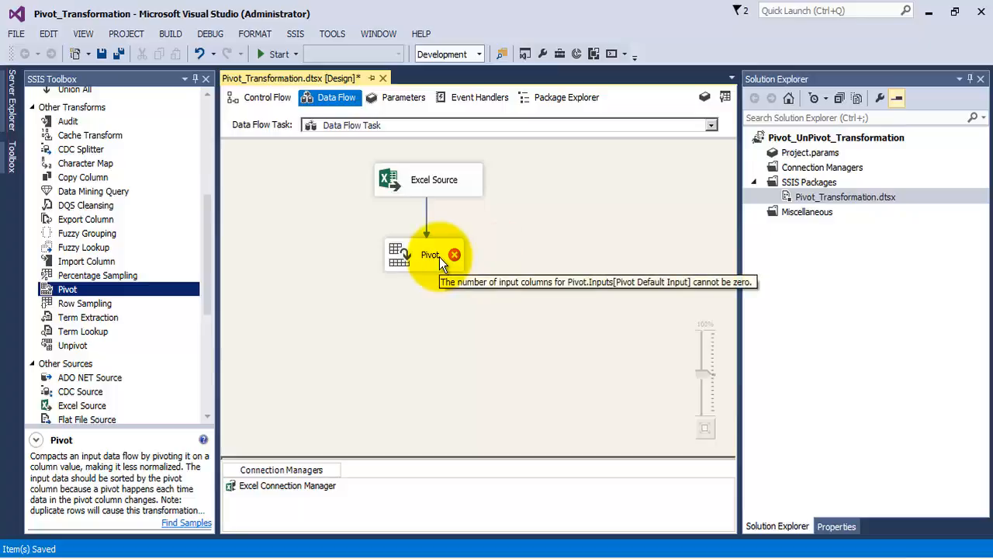
{"action": "double_click", "coordinate": [440, 256]}
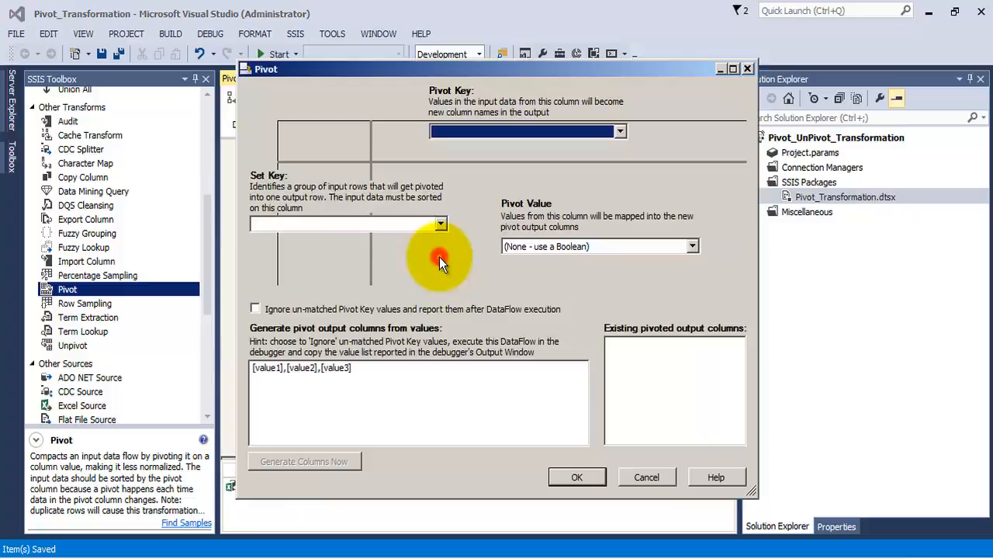
{"action": "left_click", "coordinate": [745, 73]}
{"action": "mouse_move", "coordinate": [455, 258]}
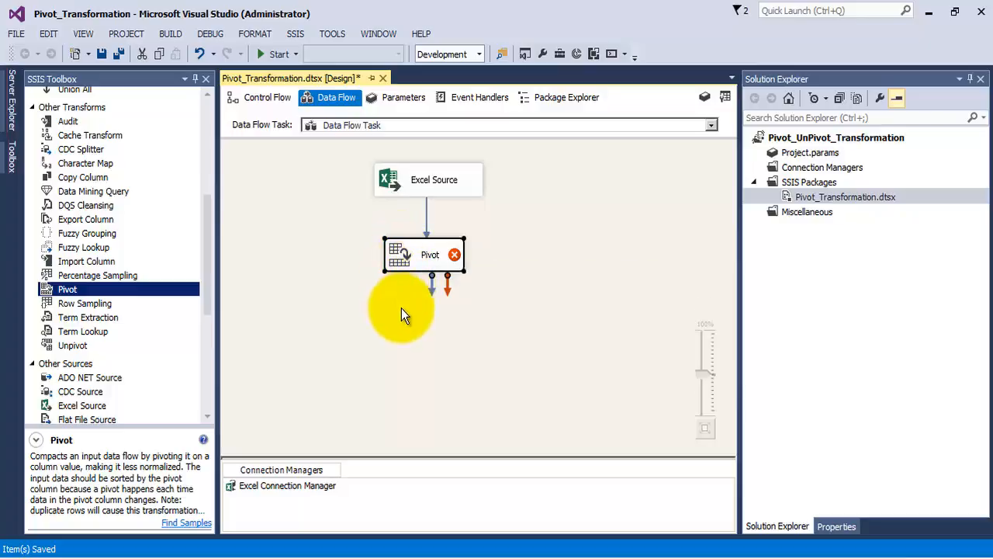
Set the Pivot Key of the Pivot transformation to the OrderYear column
{"action": "double_click", "coordinate": [435, 258]}
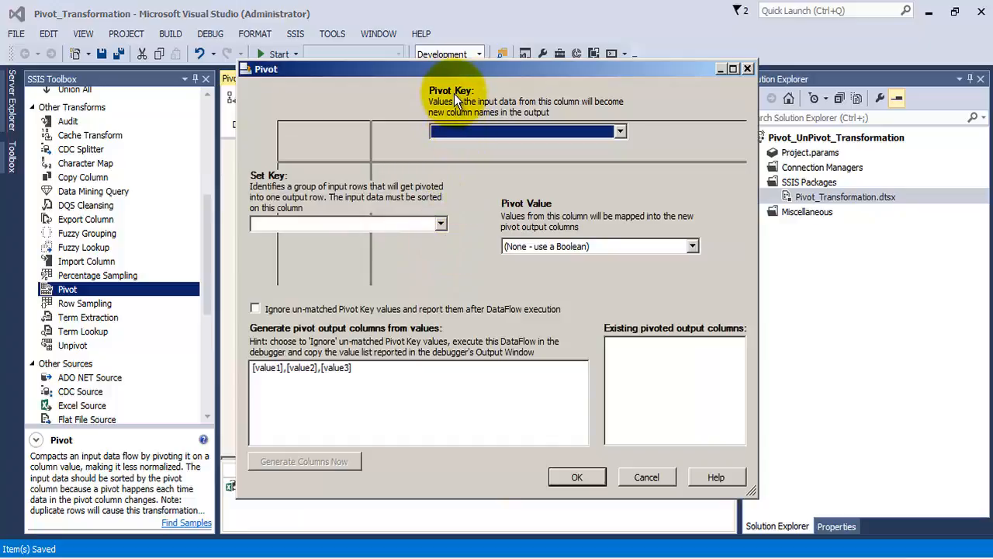
{"action": "left_click", "coordinate": [492, 130]}
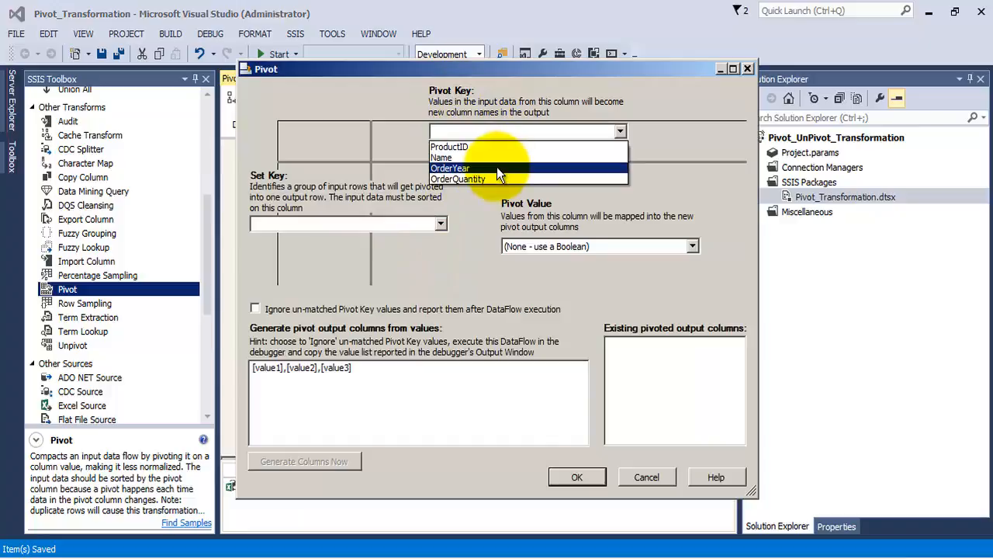
{"action": "left_click", "coordinate": [497, 167]}
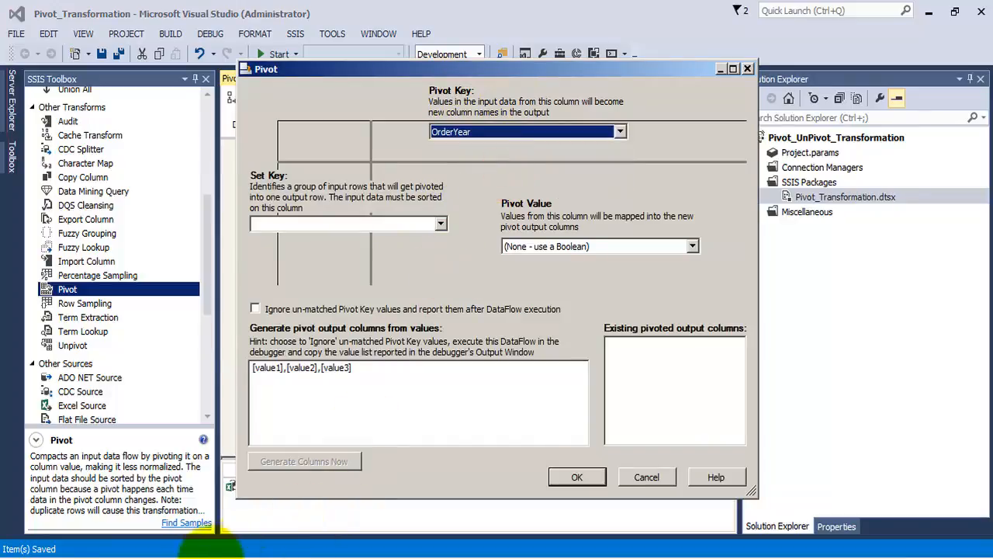
Open PRODUCT_INFO.xls in Excel and examine the OrderYear values in the AWC Logo Cap rows
{"action": "left_click", "coordinate": [150, 550]}
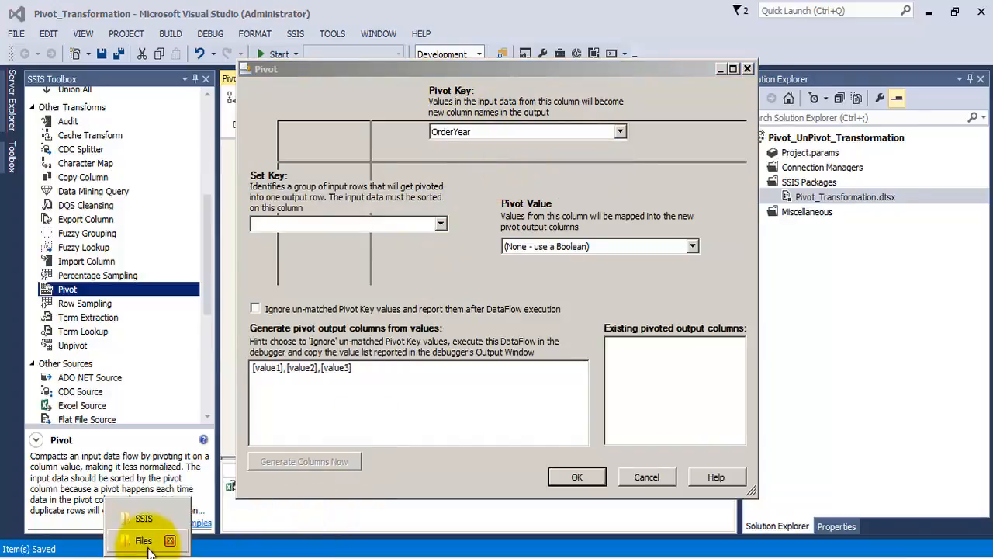
{"action": "left_click", "coordinate": [147, 545]}
{"action": "double_click", "coordinate": [221, 104]}
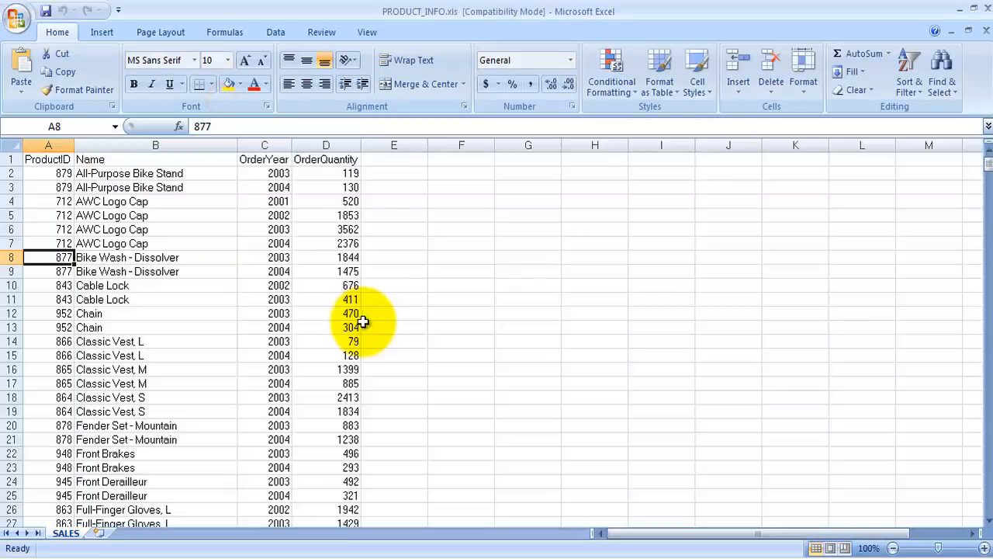
{"action": "left_click", "coordinate": [281, 204]}
{"action": "key", "text": "Down"}
{"action": "key", "text": "Down"}
{"action": "key", "text": "Down"}
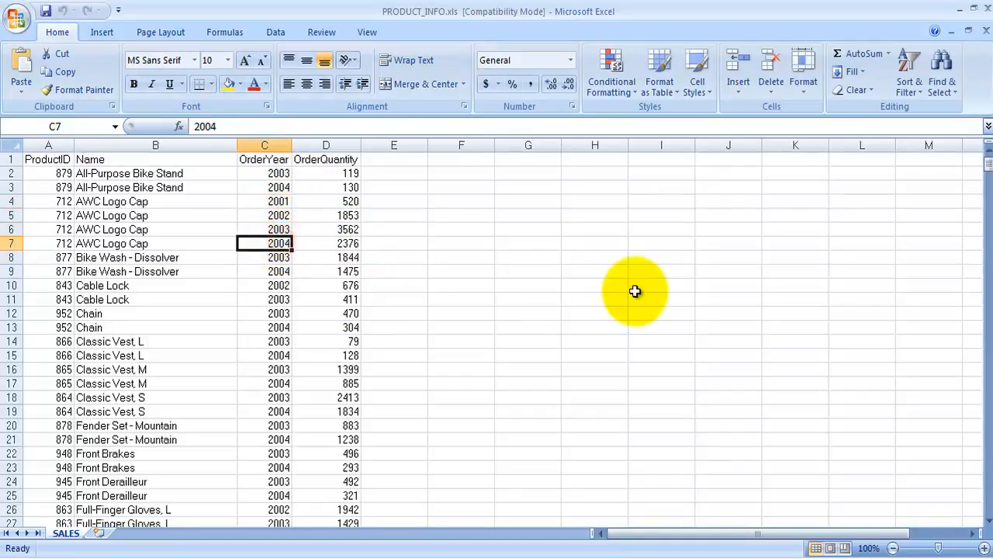
{"action": "left_click", "coordinate": [247, 159]}
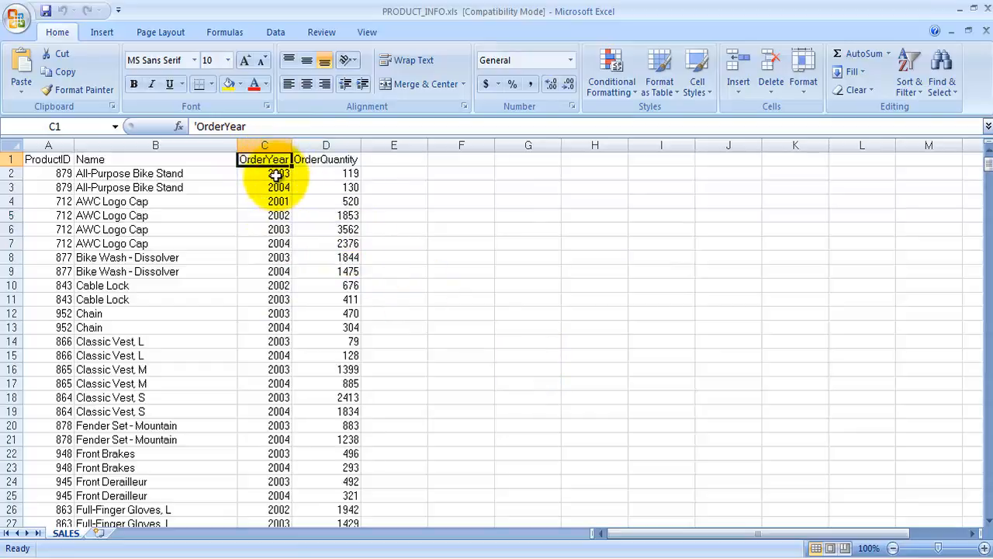
{"action": "left_click", "coordinate": [272, 201]}
{"action": "left_click", "coordinate": [274, 216]}
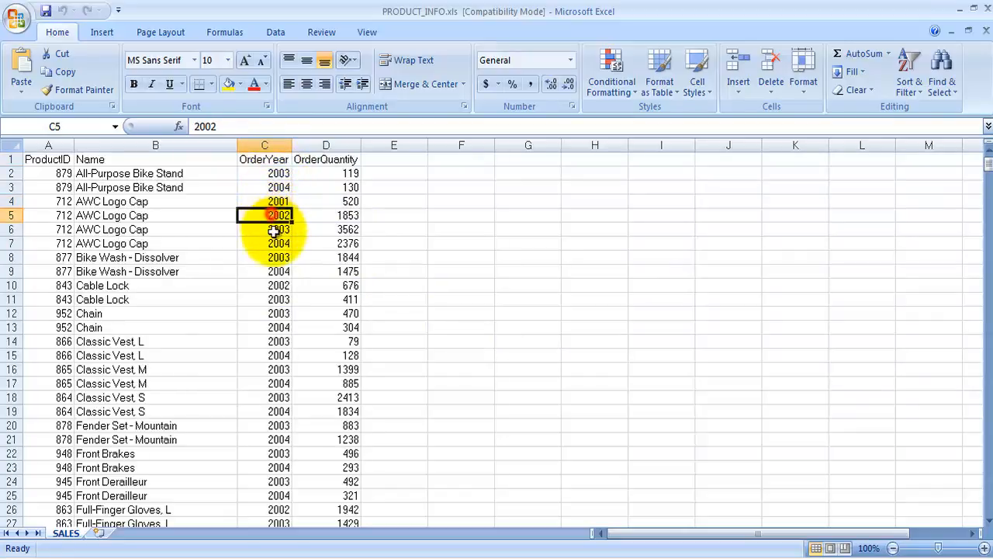
{"action": "left_click", "coordinate": [276, 230]}
{"action": "left_click", "coordinate": [278, 244]}
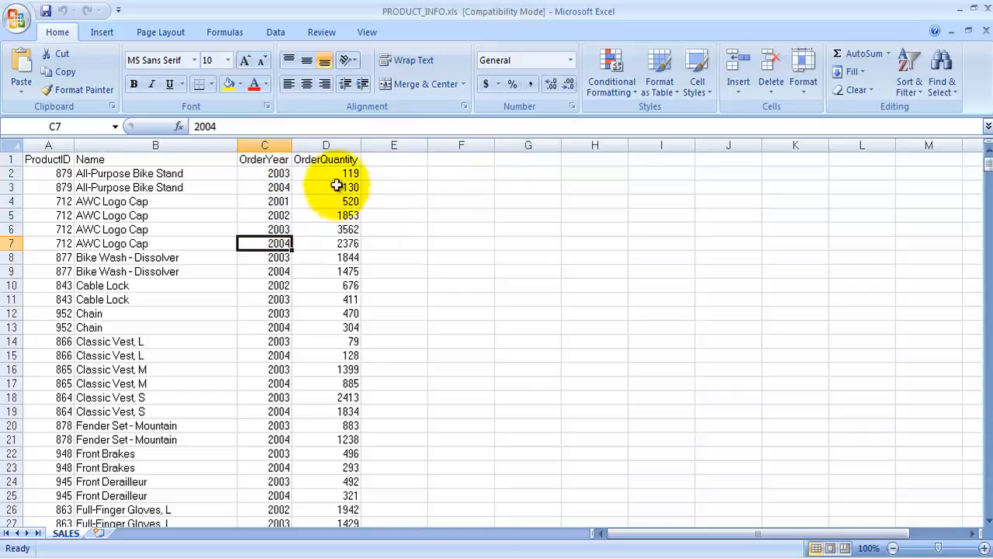
Examine the OrderQuantity values and the repeated ProductID and Name rows for All-Purpose Bike Stand and AWC Logo Cap
{"action": "left_click_drag", "start_coordinate": [332, 174], "coordinate": [344, 303]}
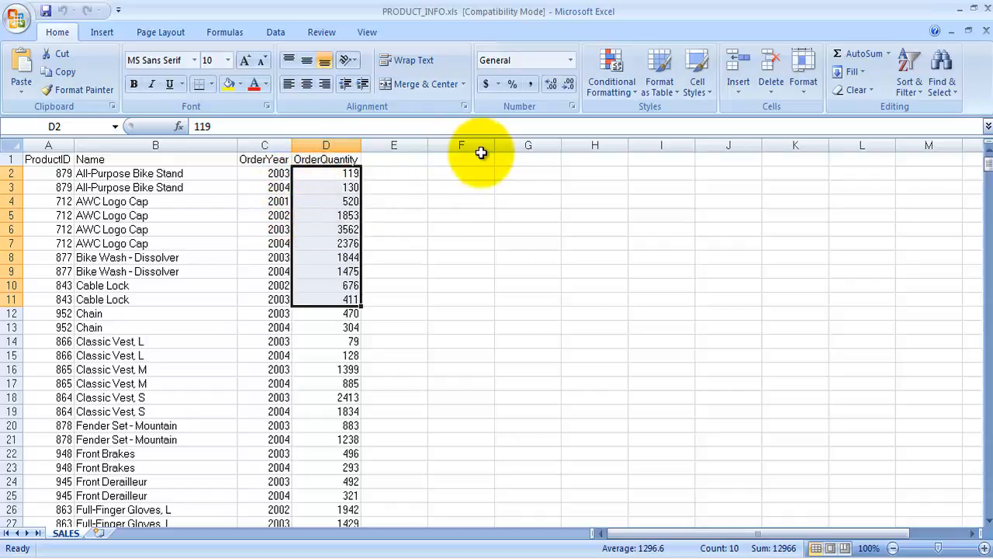
{"action": "left_click_drag", "start_coordinate": [48, 145], "coordinate": [129, 144]}
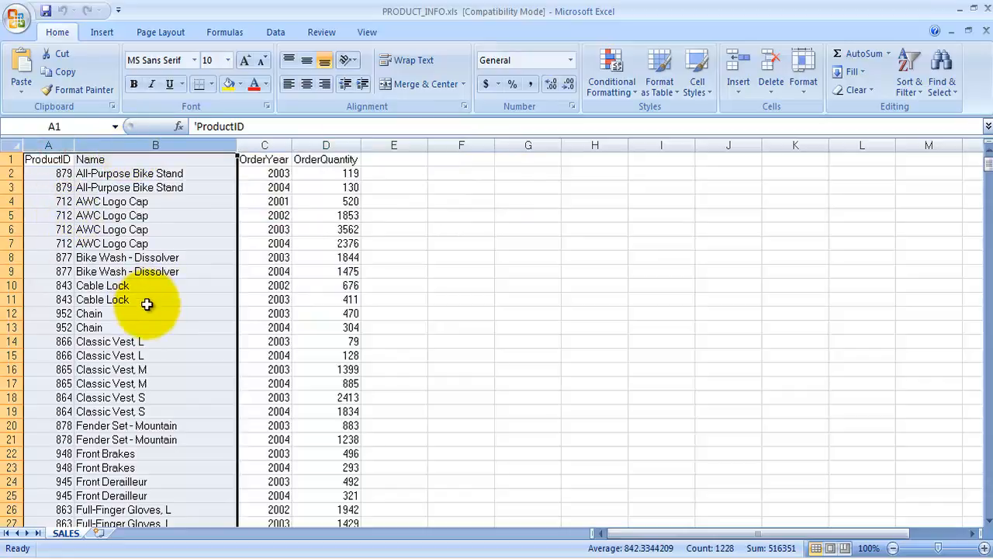
{"action": "left_click", "coordinate": [49, 158]}
{"action": "left_click", "coordinate": [105, 160]}
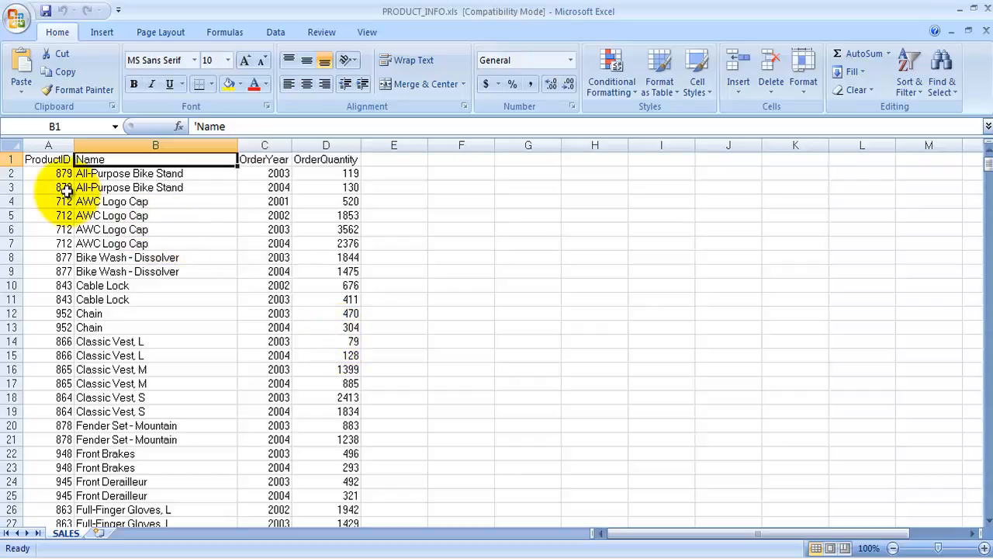
{"action": "left_click_drag", "start_coordinate": [53, 172], "coordinate": [146, 180]}
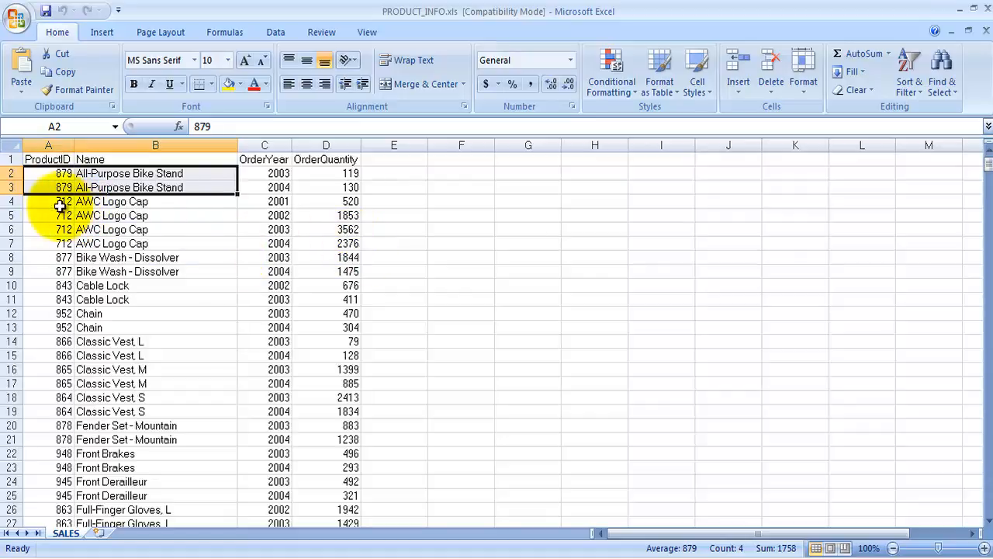
{"action": "left_click_drag", "start_coordinate": [59, 205], "coordinate": [108, 243]}
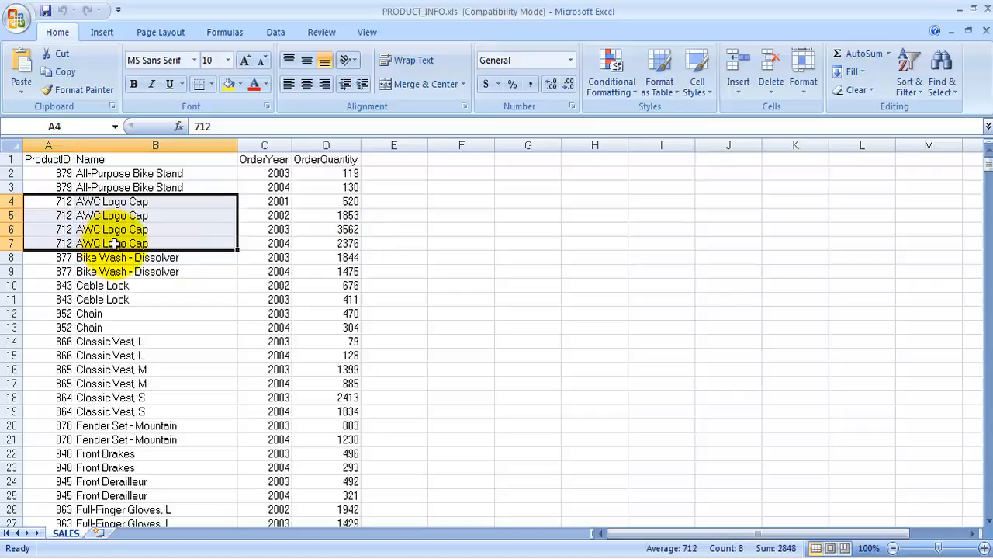
{"action": "left_click", "coordinate": [497, 284]}
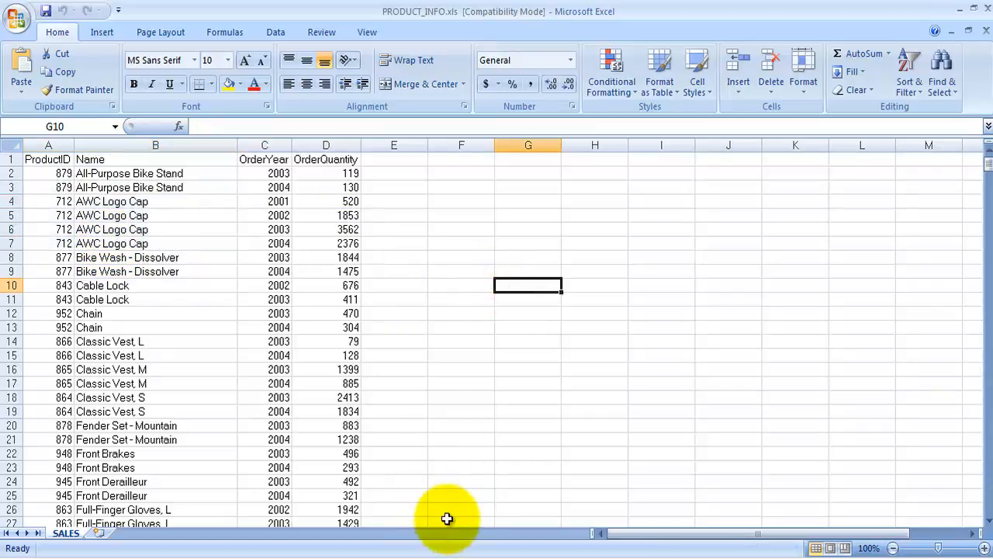
Compare the Pivot settings in Visual Studio with the OrderYear, ProductID and Name columns of the SALES sheet in Excel
{"action": "left_click", "coordinate": [319, 558]}
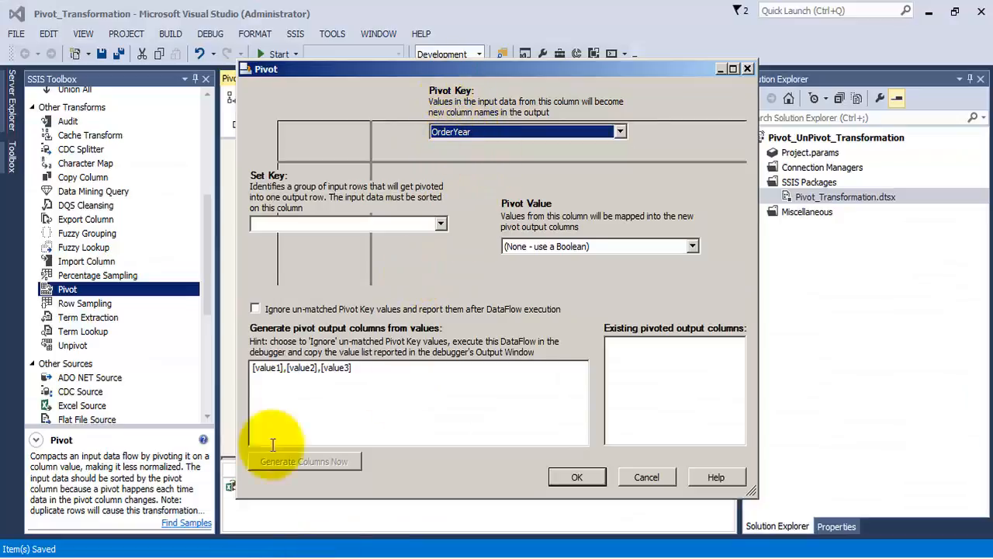
{"action": "left_click", "coordinate": [450, 551]}
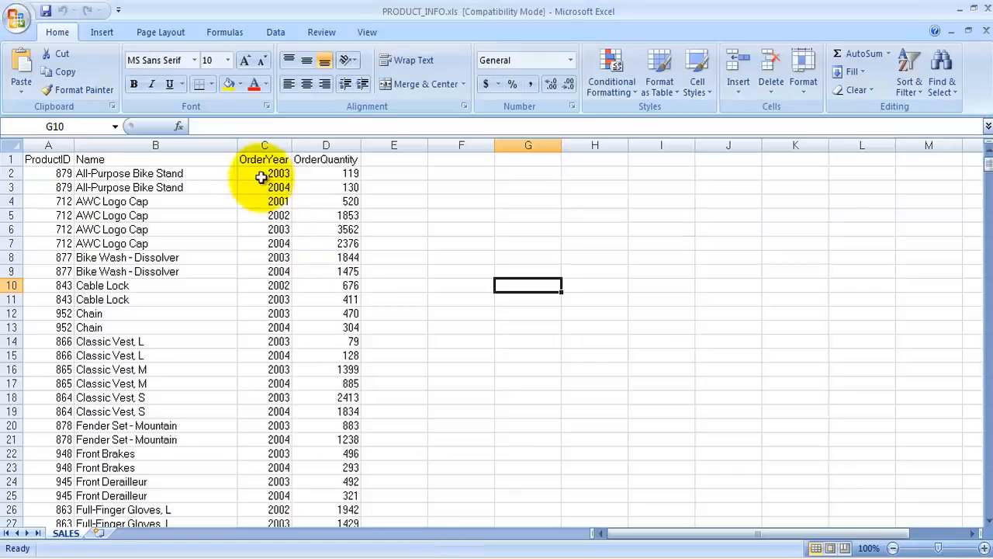
{"action": "left_click", "coordinate": [265, 145]}
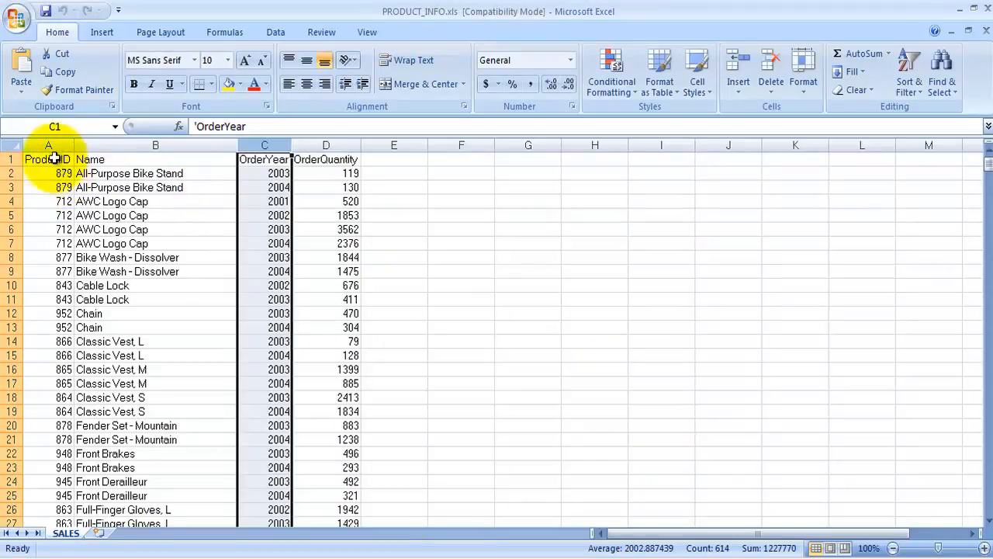
{"action": "left_click", "coordinate": [59, 145]}
{"action": "left_click_drag", "start_coordinate": [59, 145], "coordinate": [116, 146]}
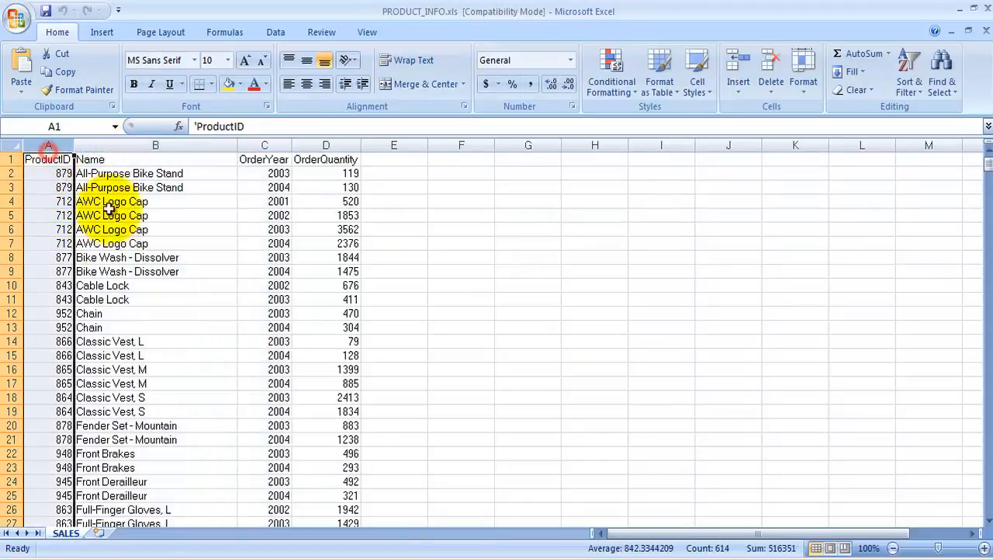
{"action": "left_click", "coordinate": [101, 145]}
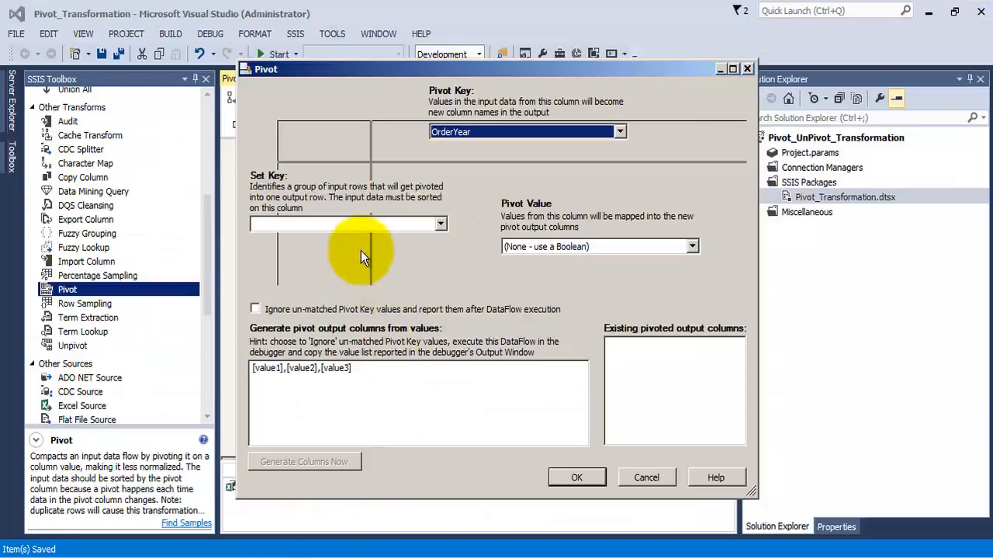
In Visual Studio, set the Pivot transformation's Set Key to ProductID and its Pivot Value to OrderQuantity
{"action": "left_click", "coordinate": [355, 224]}
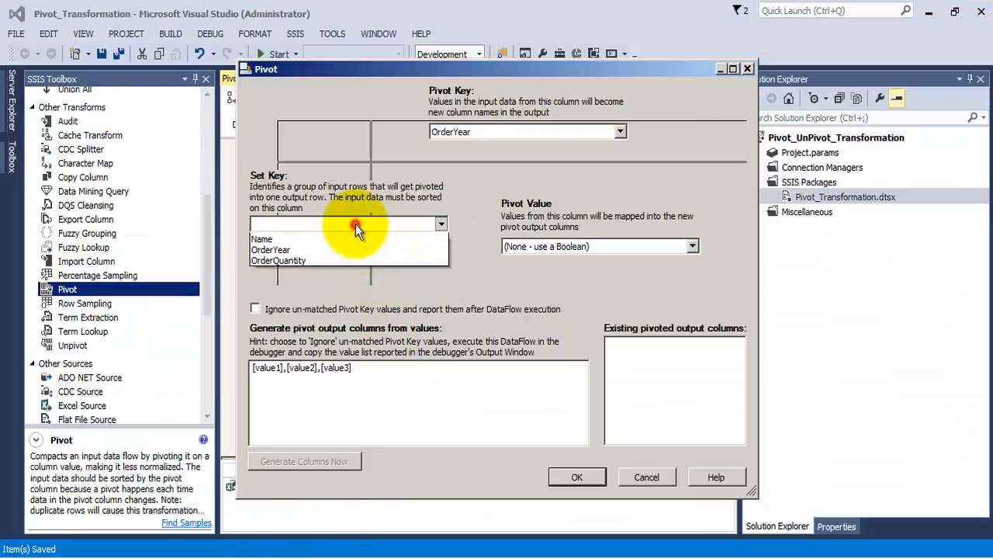
{"action": "left_click", "coordinate": [324, 236]}
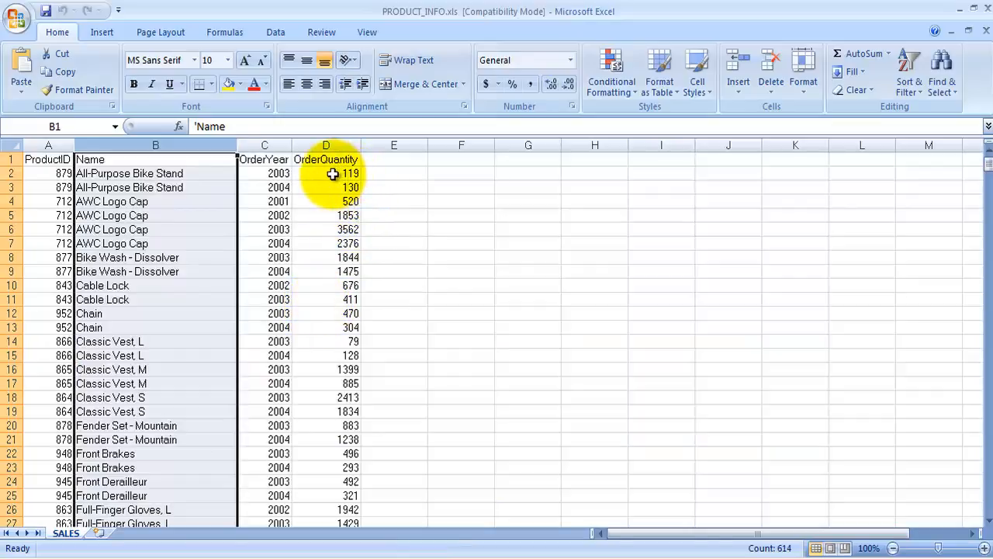
{"action": "left_click_drag", "start_coordinate": [333, 173], "coordinate": [357, 342]}
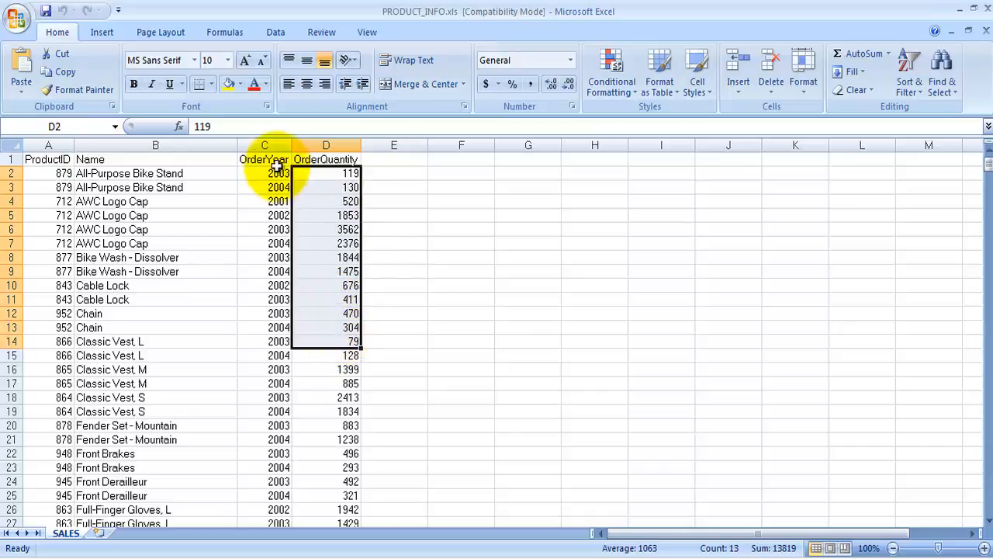
{"action": "left_click", "coordinate": [324, 160]}
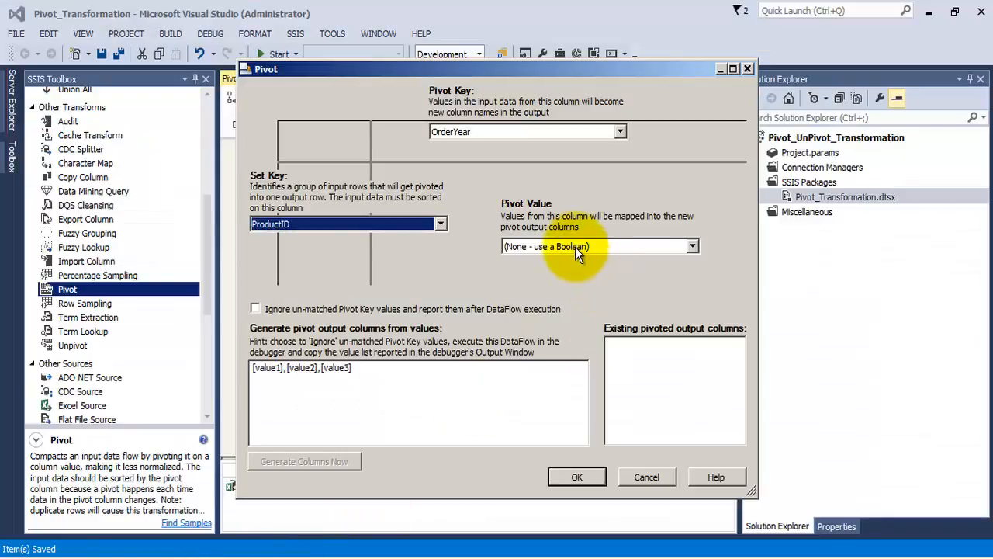
{"action": "left_click", "coordinate": [575, 247]}
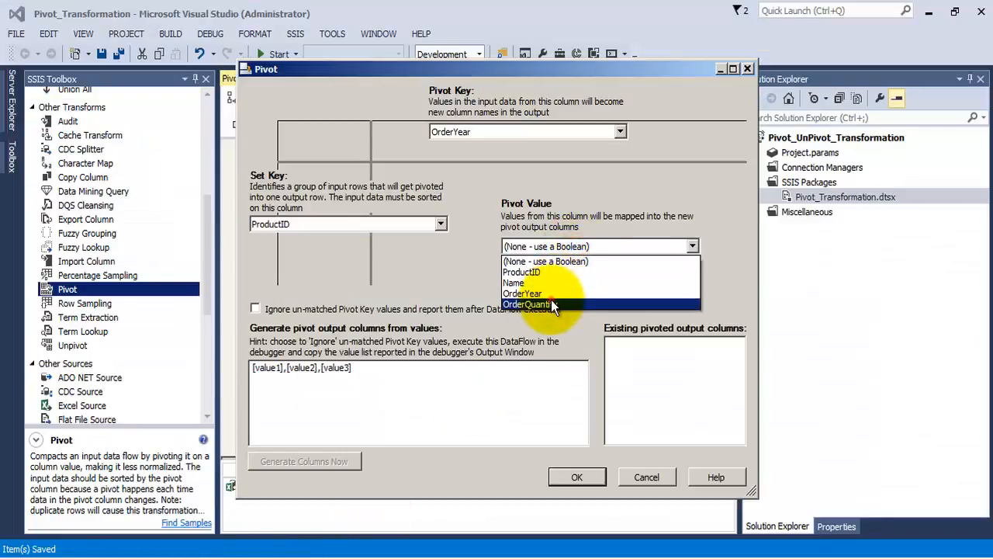
{"action": "left_click", "coordinate": [551, 303]}
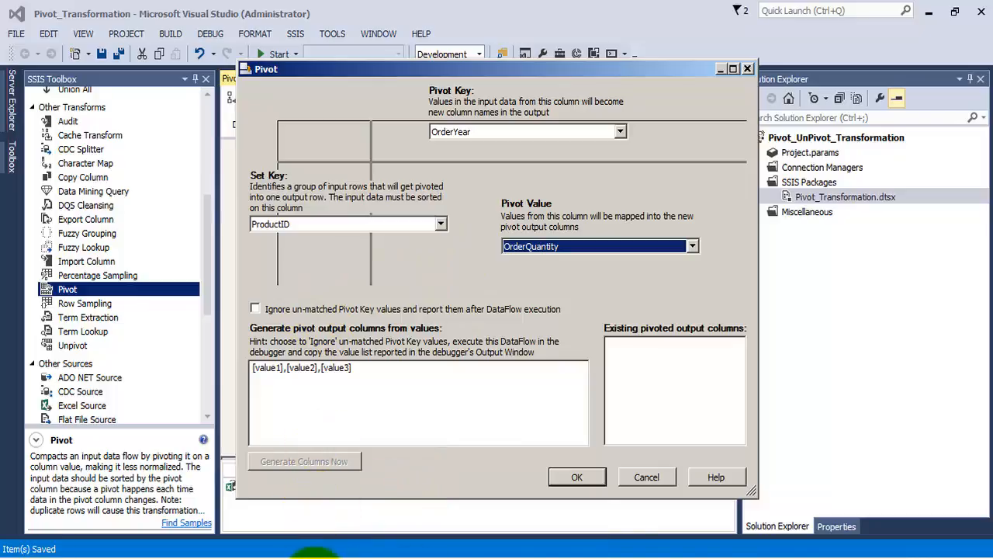
Switch to the SALES sheet in Excel and check which years occur in the OrderYear column
{"action": "left_click", "coordinate": [460, 552]}
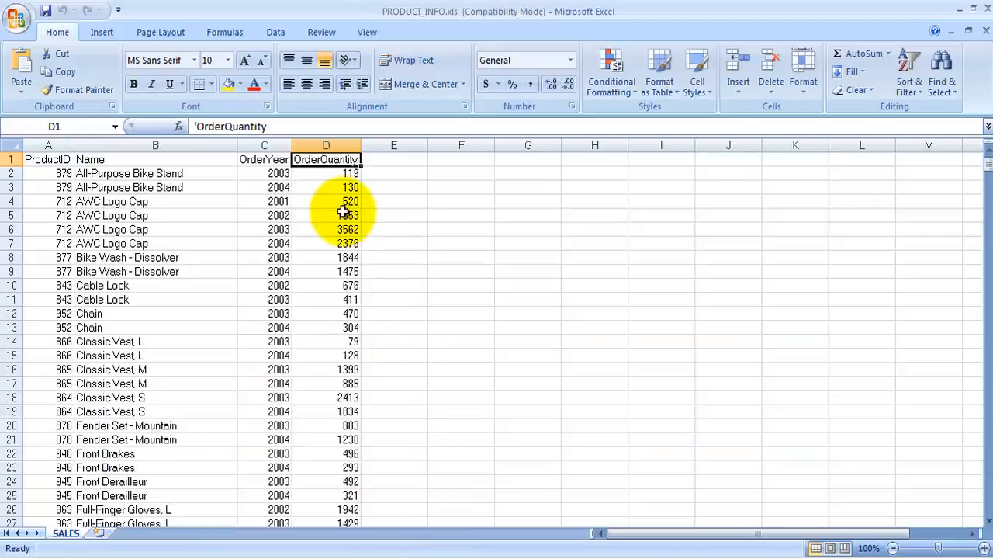
{"action": "left_click", "coordinate": [275, 147]}
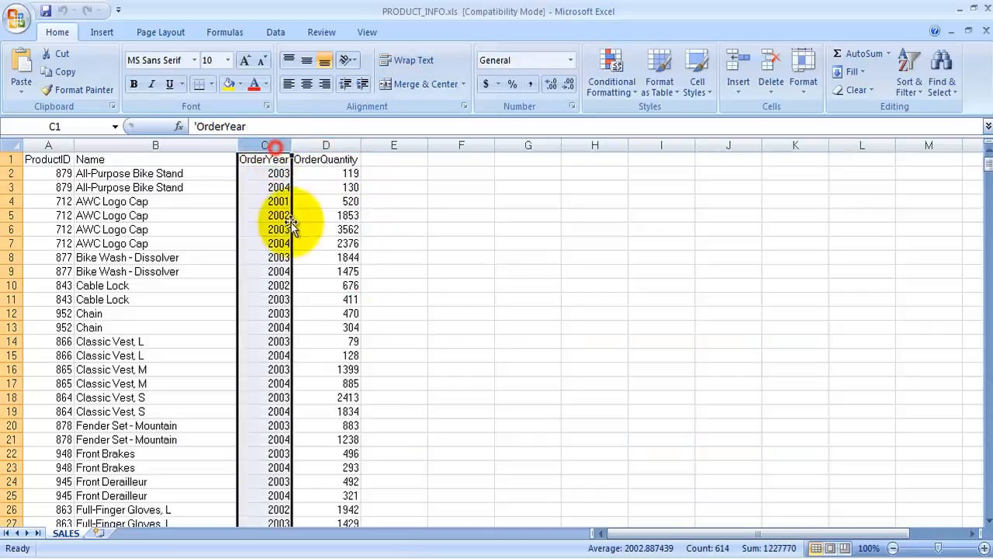
{"action": "left_click", "coordinate": [265, 172]}
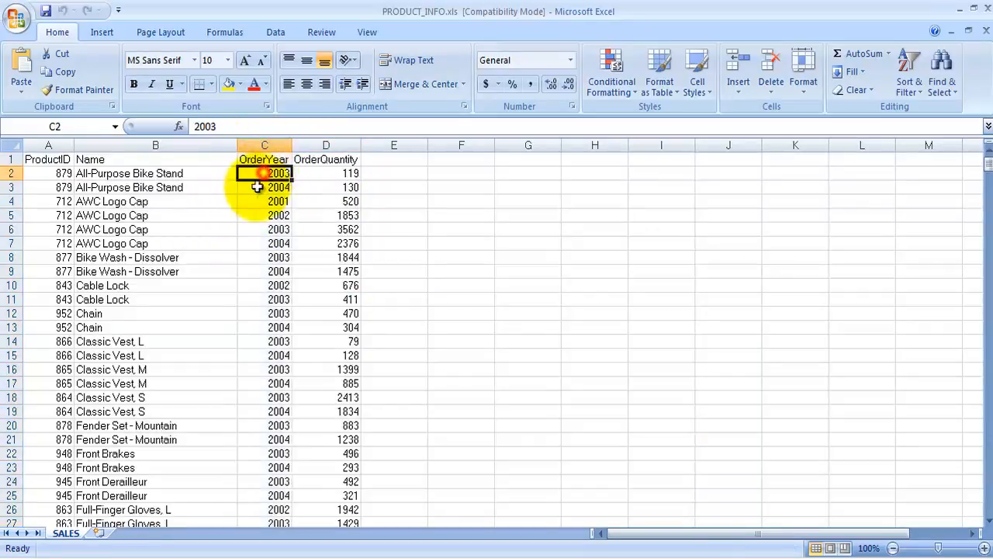
{"action": "left_click", "coordinate": [253, 146]}
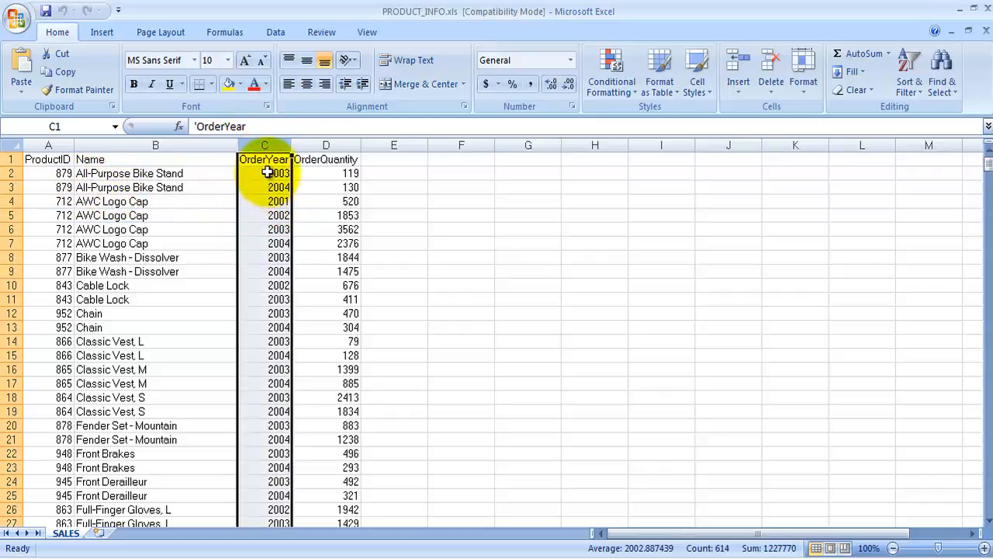
{"action": "left_click", "coordinate": [264, 173]}
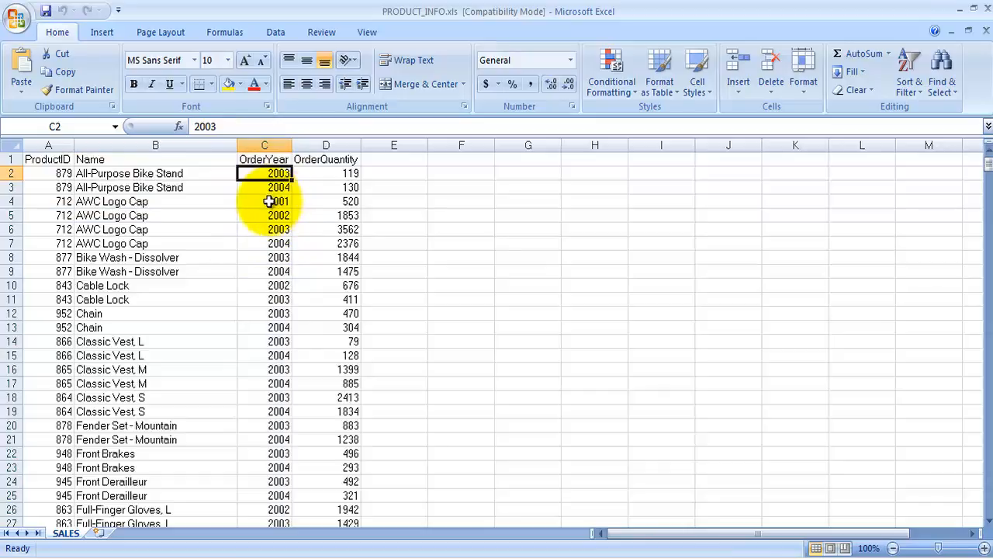
{"action": "left_click_drag", "start_coordinate": [266, 200], "coordinate": [264, 243]}
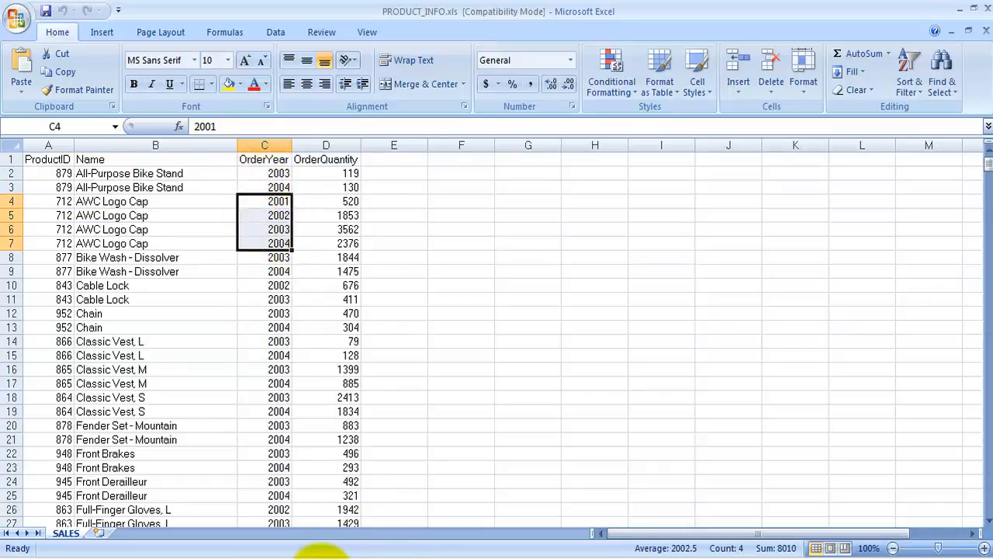
Return to Visual Studio and replace the placeholder pivot output column values with [2001],[2002],[2003],[2004]
{"action": "left_click", "coordinate": [305, 558]}
{"action": "left_click", "coordinate": [267, 369]}
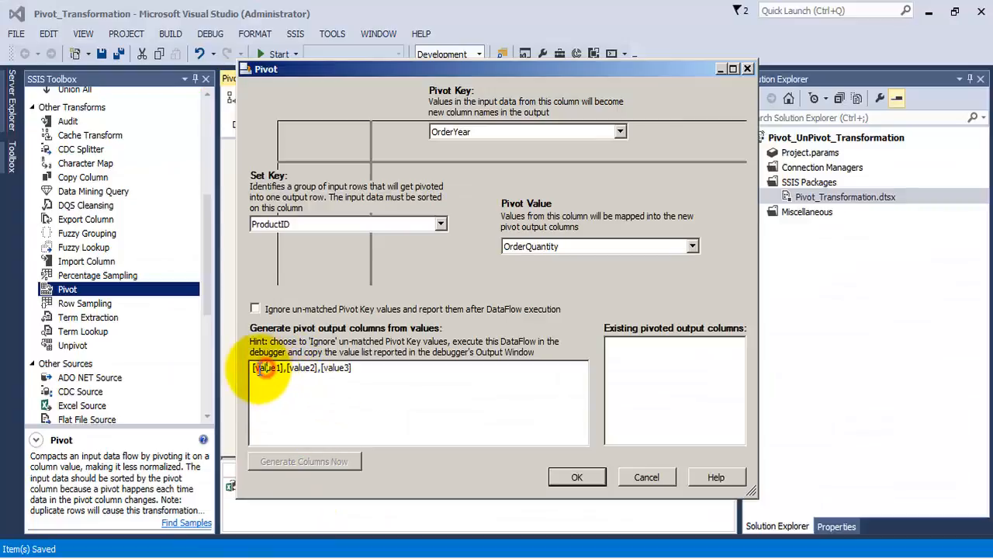
{"action": "double_click", "coordinate": [268, 367]}
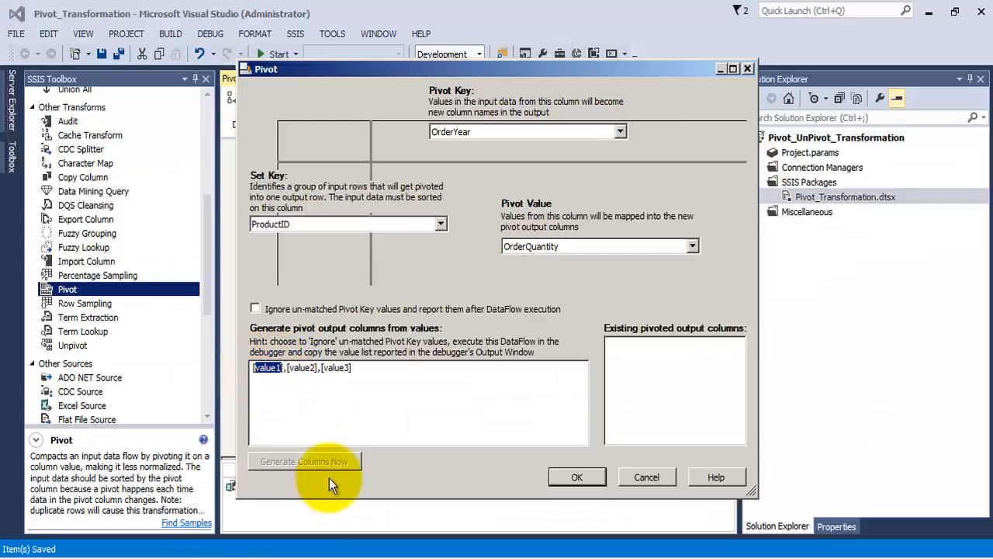
{"action": "type", "text": "2"}
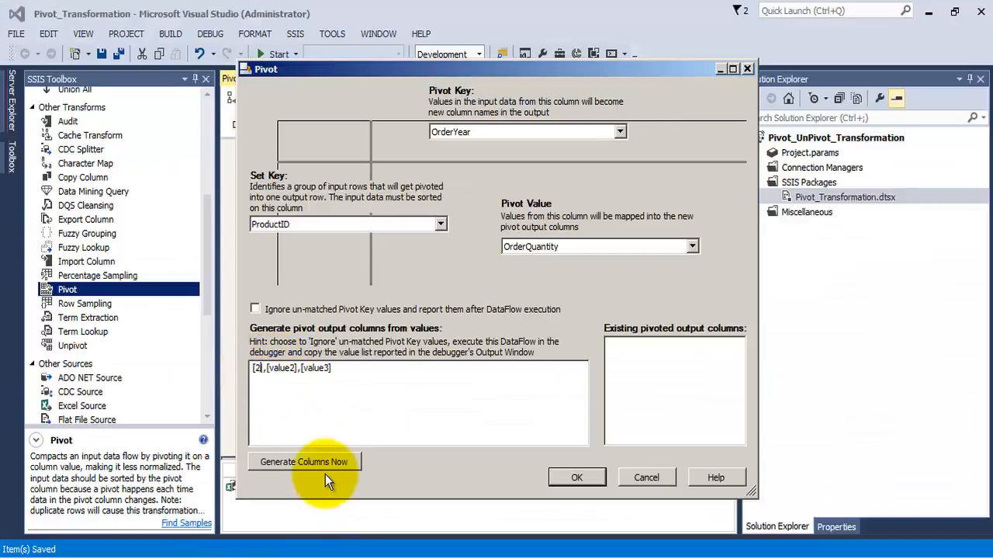
{"action": "type", "text": "001"}
{"action": "key", "text": "Right"}
{"action": "key", "text": "Right"}
{"action": "key", "text": "Right"}
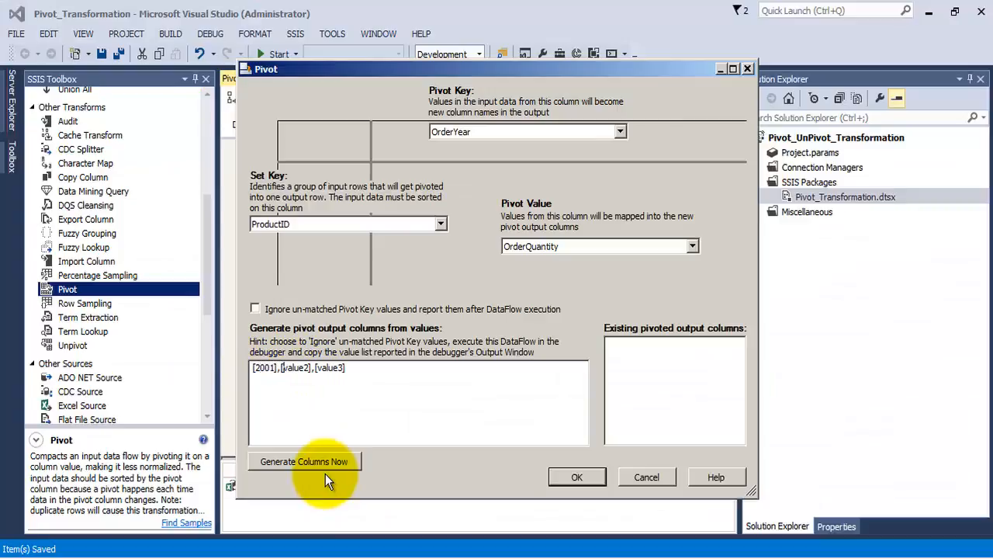
{"action": "key", "text": "shift+Right"}
{"action": "key", "text": "shift+Right"}
{"action": "key", "text": "shift+Right"}
{"action": "key", "text": "shift+Right"}
{"action": "key", "text": "shift+Right"}
{"action": "key", "text": "shift+Right"}
{"action": "type", "text": "2002"}
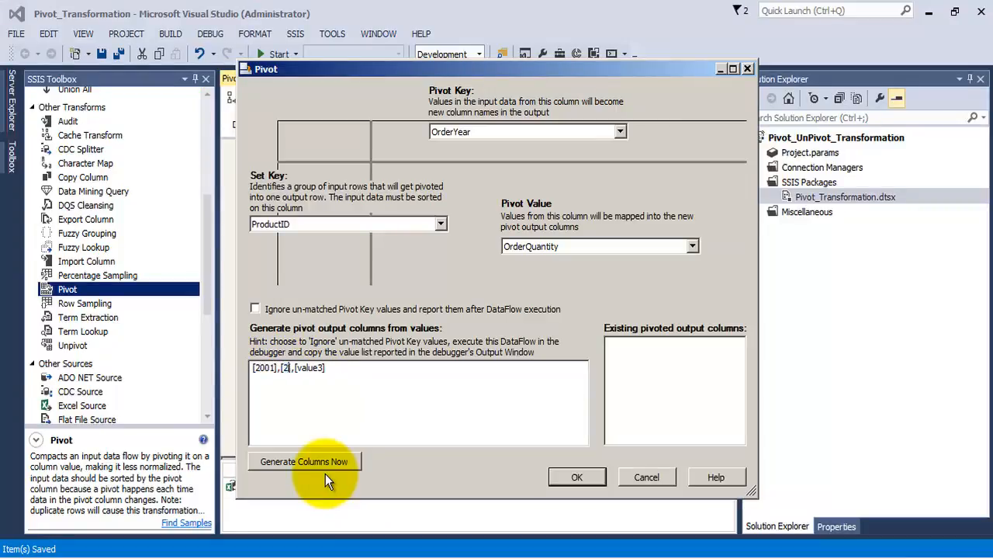
{"action": "key", "text": "Right"}
{"action": "key", "text": "Right"}
{"action": "key", "text": "Right"}
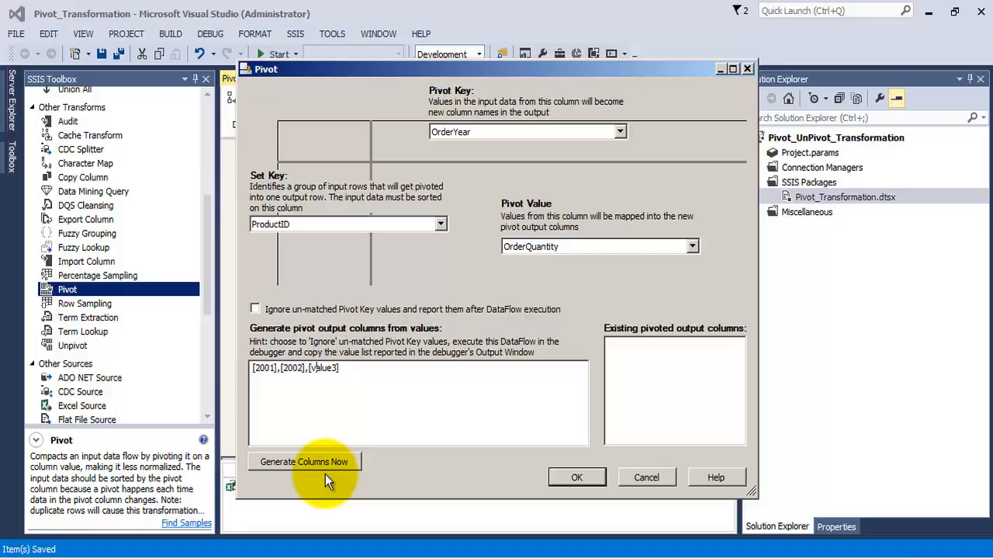
{"action": "key", "text": "shift+Right"}
{"action": "key", "text": "shift+Right"}
{"action": "key", "text": "shift+Right"}
{"action": "key", "text": "shift+Right"}
{"action": "key", "text": "shift+Right"}
{"action": "key", "text": "shift+Right"}
{"action": "type", "text": "2003],[2004]"}
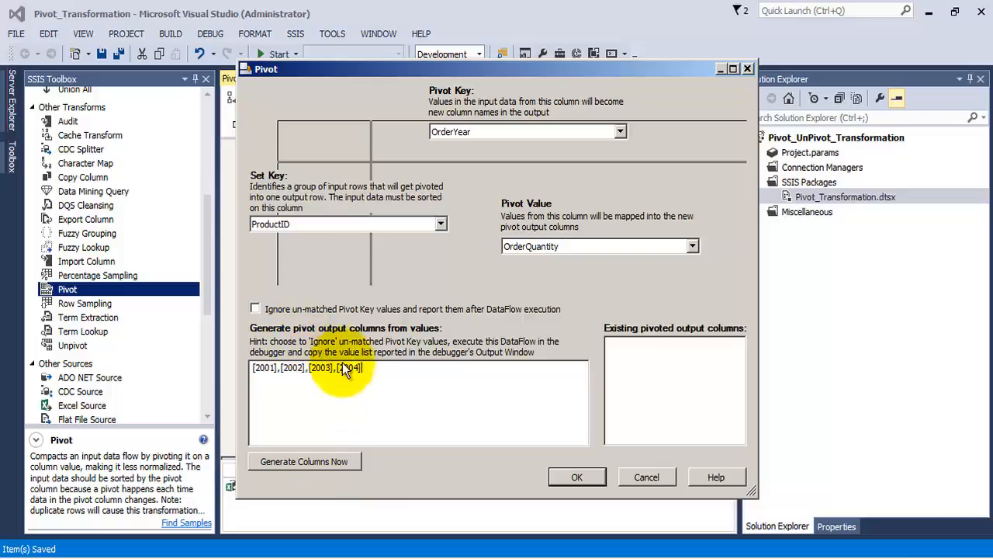
{"action": "left_click_drag", "start_coordinate": [374, 369], "coordinate": [250, 369]}
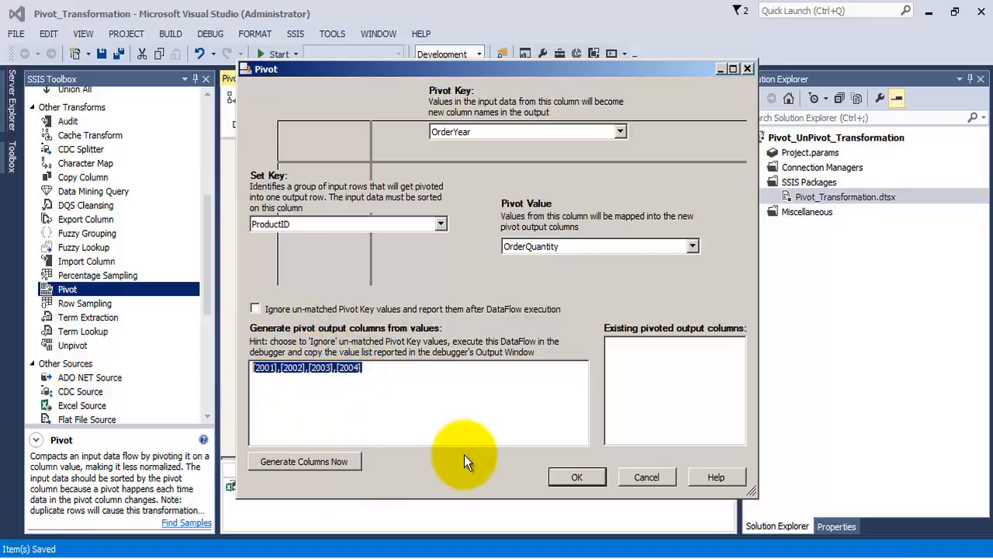
Enable ignoring and reporting un-matched Pivot Key values, apply the Pivot settings, and reopen the Pivot editor to check them
{"action": "left_click", "coordinate": [256, 309]}
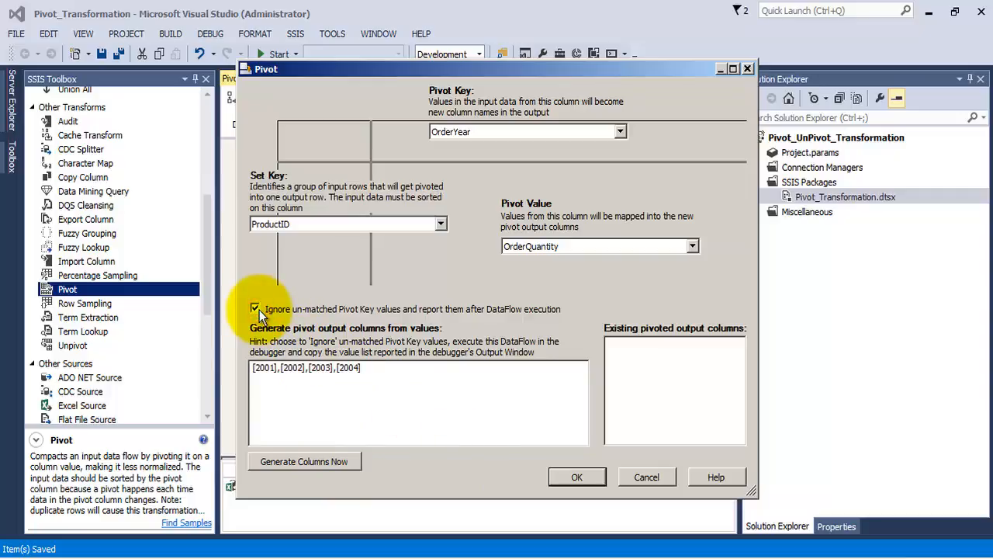
{"action": "left_click", "coordinate": [571, 480]}
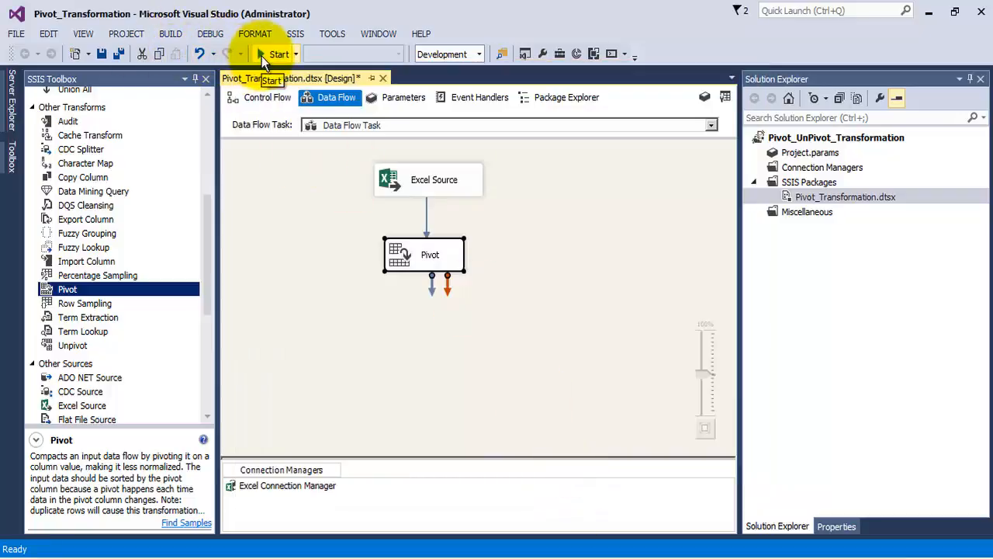
{"action": "double_click", "coordinate": [404, 252]}
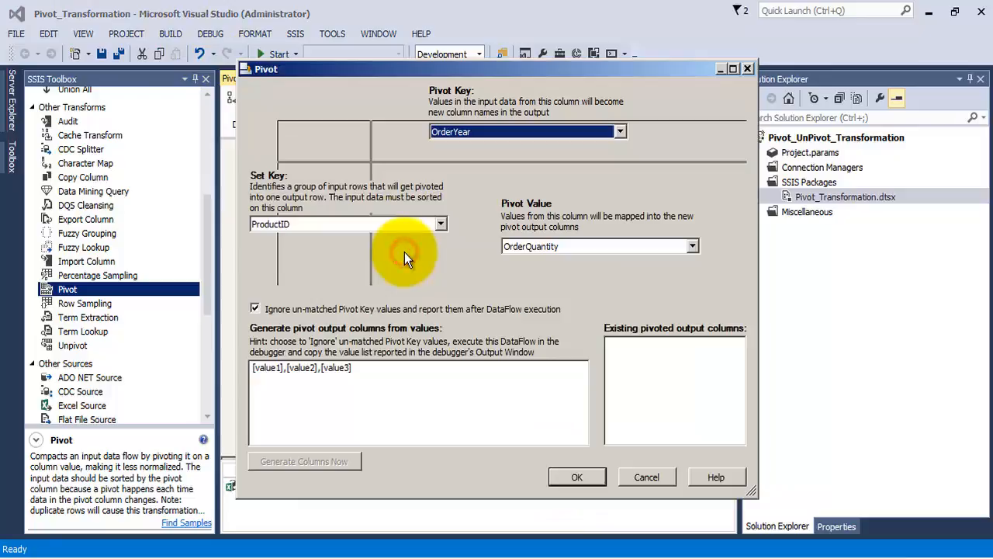
{"action": "left_click", "coordinate": [747, 68]}
{"action": "left_click", "coordinate": [83, 33]}
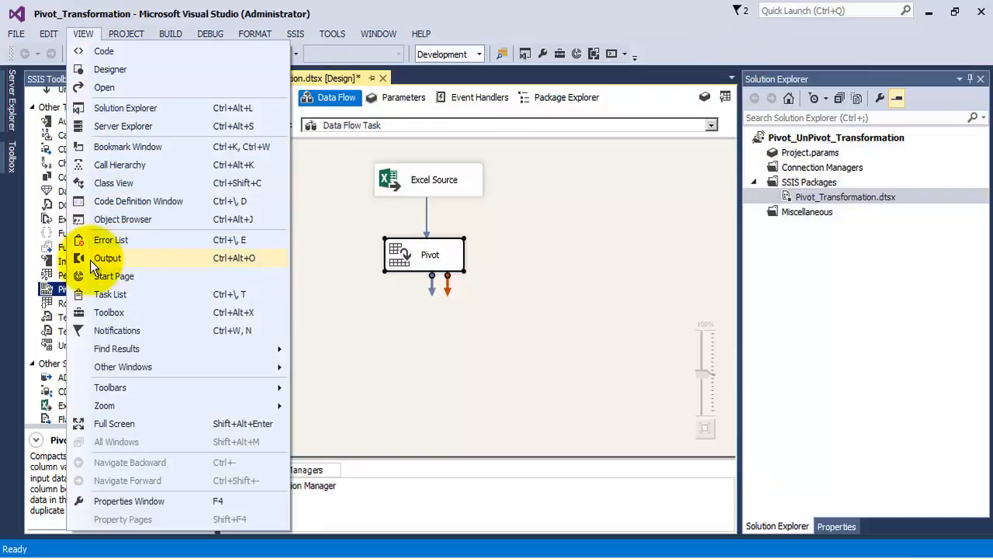
{"action": "left_click", "coordinate": [461, 342]}
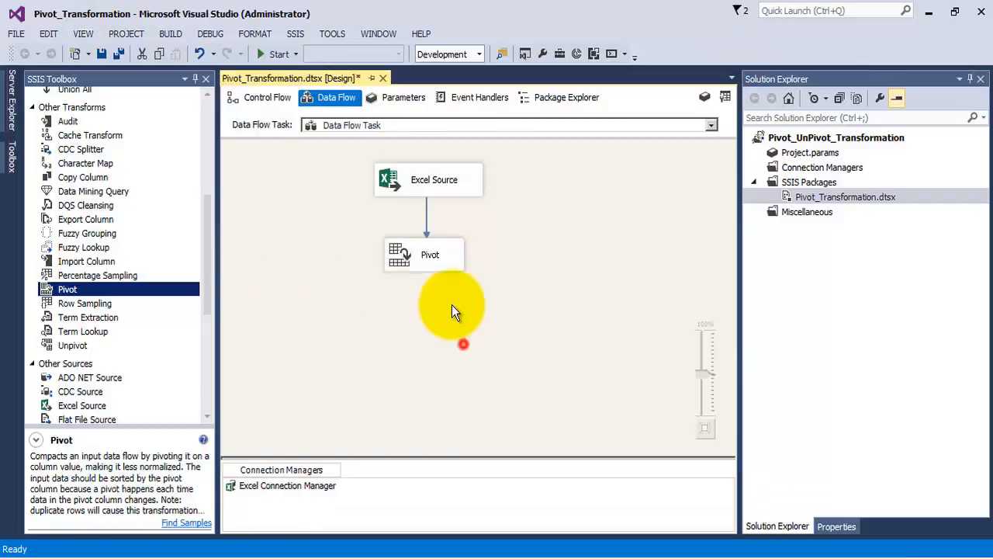
Reopen the Pivot transformation's editor and replace the first placeholder output column value with 2001
{"action": "left_click", "coordinate": [417, 256]}
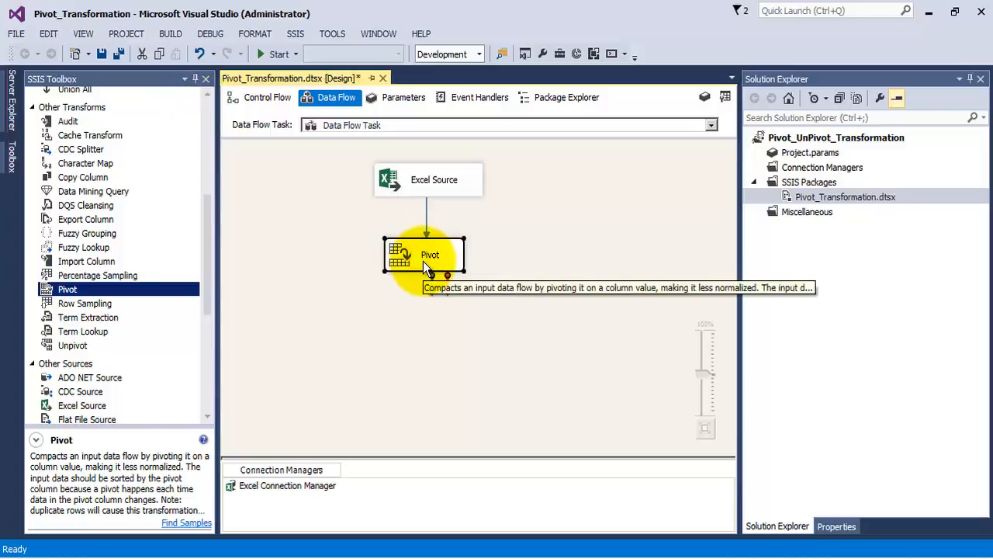
{"action": "double_click", "coordinate": [429, 254]}
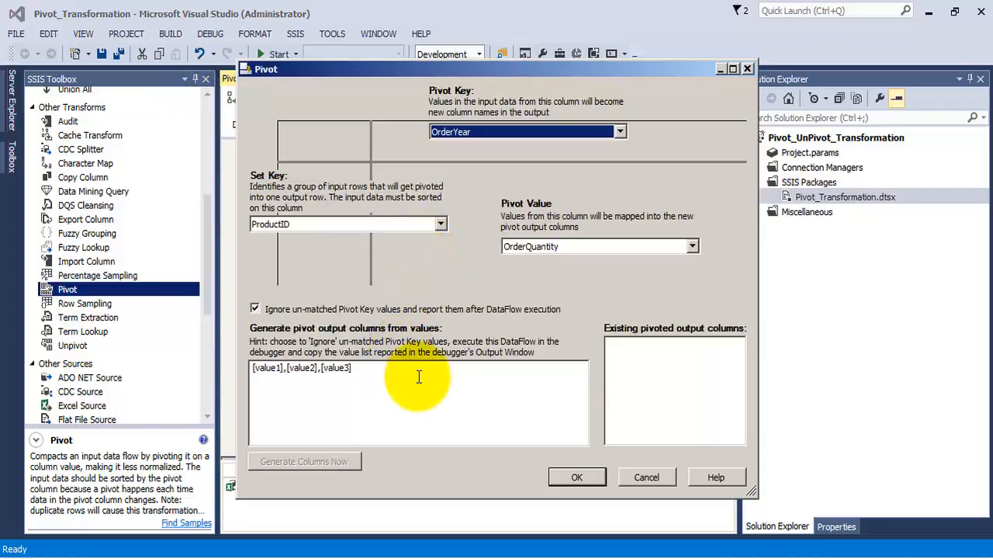
{"action": "left_click_drag", "start_coordinate": [255, 369], "coordinate": [346, 366]}
{"action": "left_click", "coordinate": [342, 398]}
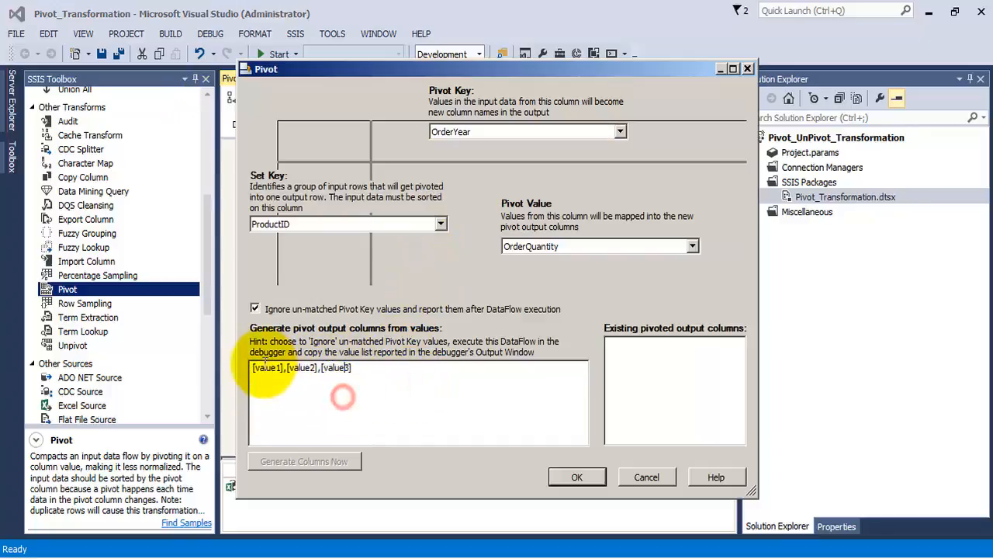
{"action": "left_click_drag", "start_coordinate": [254, 367], "coordinate": [283, 368]}
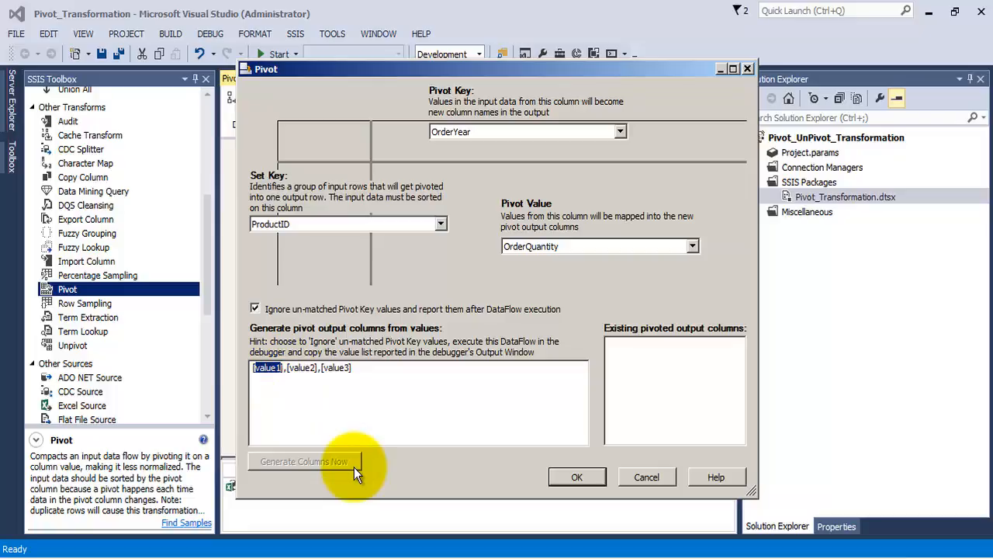
{"action": "type", "text": "2001"}
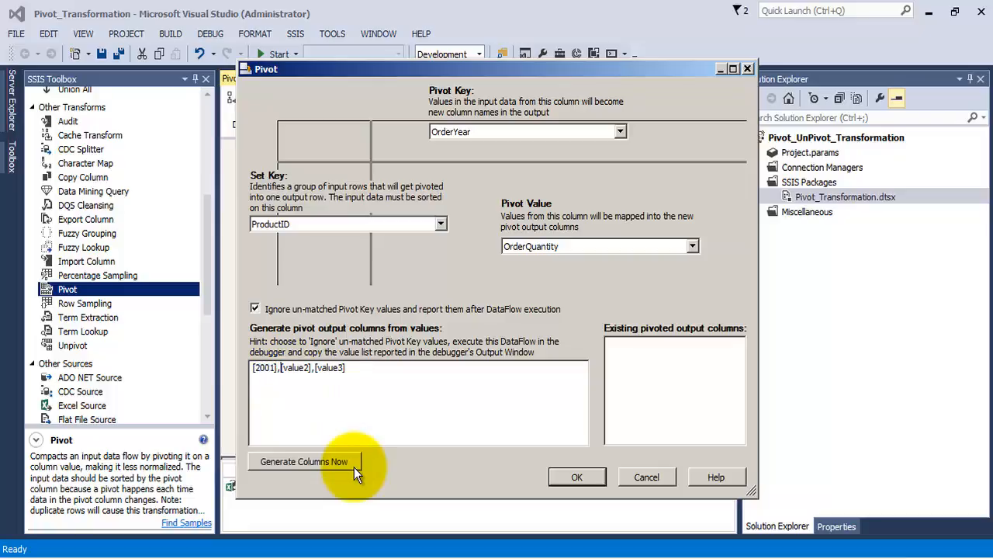
Replace the second placeholder pivot output column value with 2002
{"action": "key", "text": "Right"}
{"action": "key", "text": "Right"}
{"action": "key", "text": "Right"}
{"action": "key", "text": "shift+Right"}
{"action": "key", "text": "shift+Right"}
{"action": "key", "text": "shift+Right"}
{"action": "key", "text": "shift+Right"}
{"action": "key", "text": "shift+Right"}
{"action": "key", "text": "shift+Right"}
{"action": "type", "text": "2002"}
Replace the third placeholder with 2003 and append [2004] to the pivot output column values
{"action": "key", "text": "Right"}
{"action": "key", "text": "Right"}
{"action": "key", "text": "Right"}
{"action": "key", "text": "shift+Right"}
{"action": "key", "text": "shift+Right"}
{"action": "key", "text": "shift+Right"}
{"action": "key", "text": "shift+Right"}
{"action": "key", "text": "shift+Right"}
{"action": "key", "text": "shift+Right"}
{"action": "key", "text": "shift+Right"}
{"action": "type", "text": "2003],[2004]"}
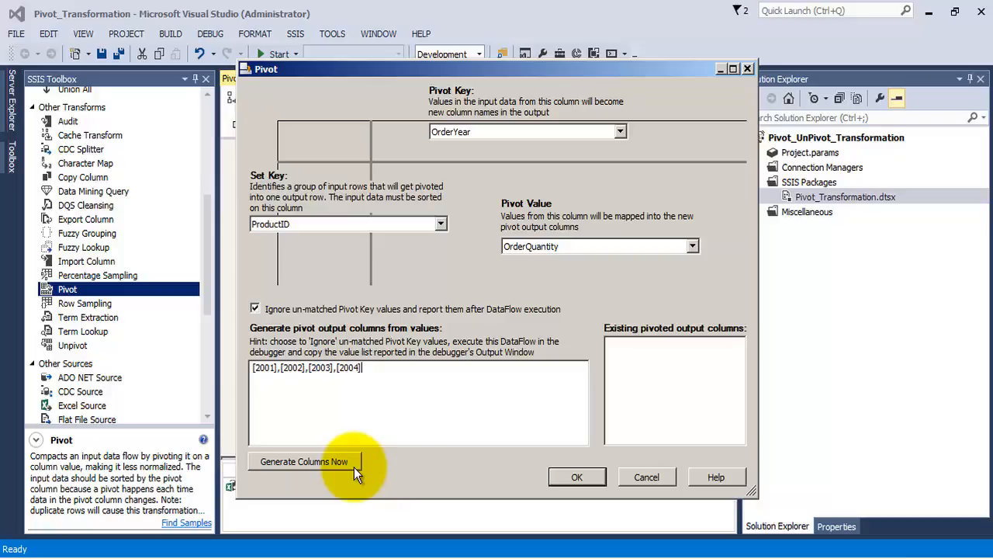
Disable ignoring un-matched Pivot Key values and generate the pivot output columns from the listed years
{"action": "left_click", "coordinate": [255, 308]}
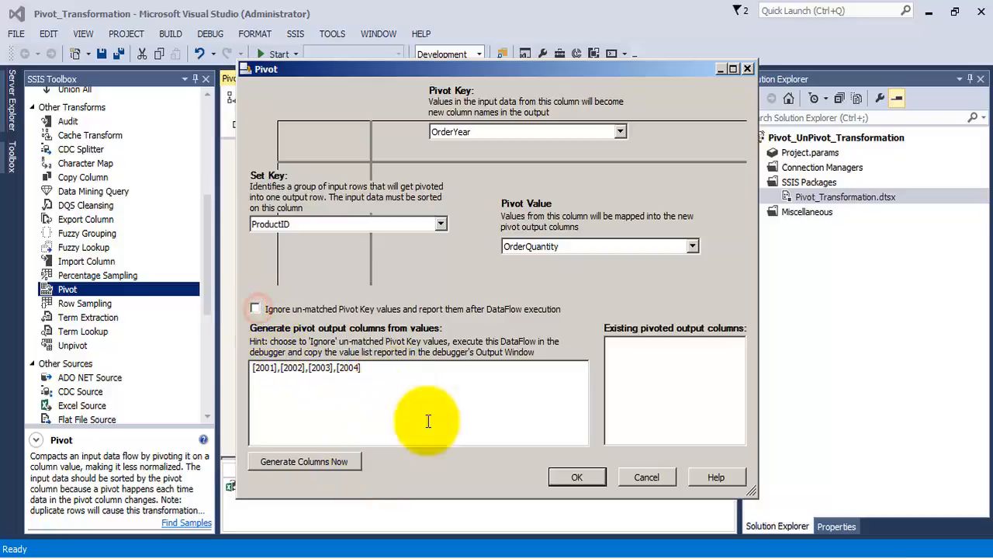
{"action": "left_click", "coordinate": [353, 464]}
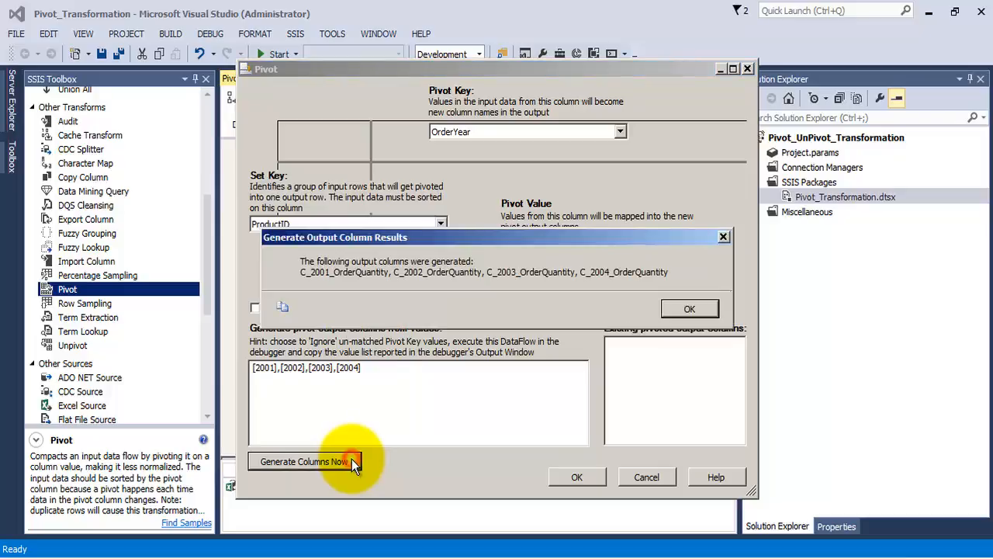
{"action": "left_click", "coordinate": [688, 306]}
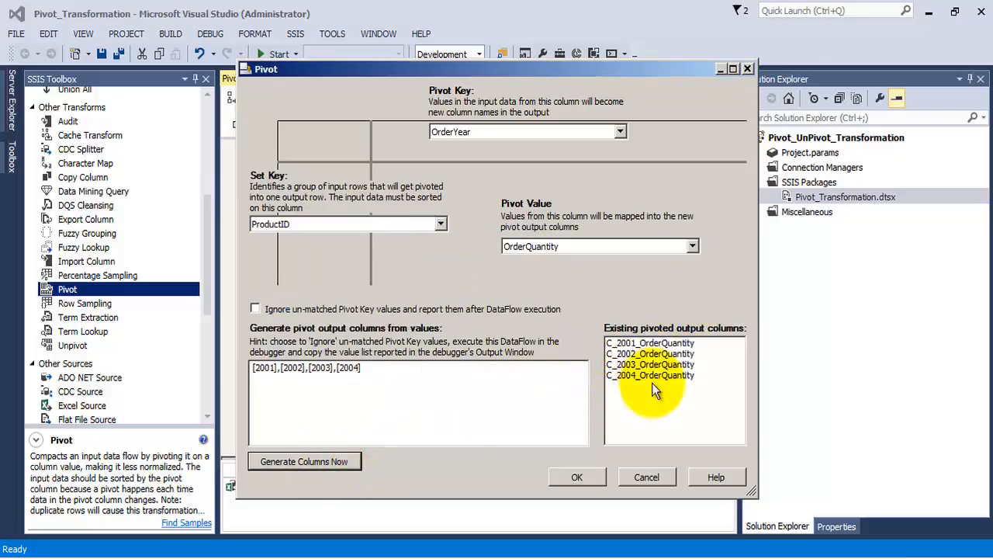
Look through the existing pivoted output columns, accept the Pivot settings and save the package
{"action": "left_click", "coordinate": [644, 343]}
{"action": "left_click", "coordinate": [643, 375]}
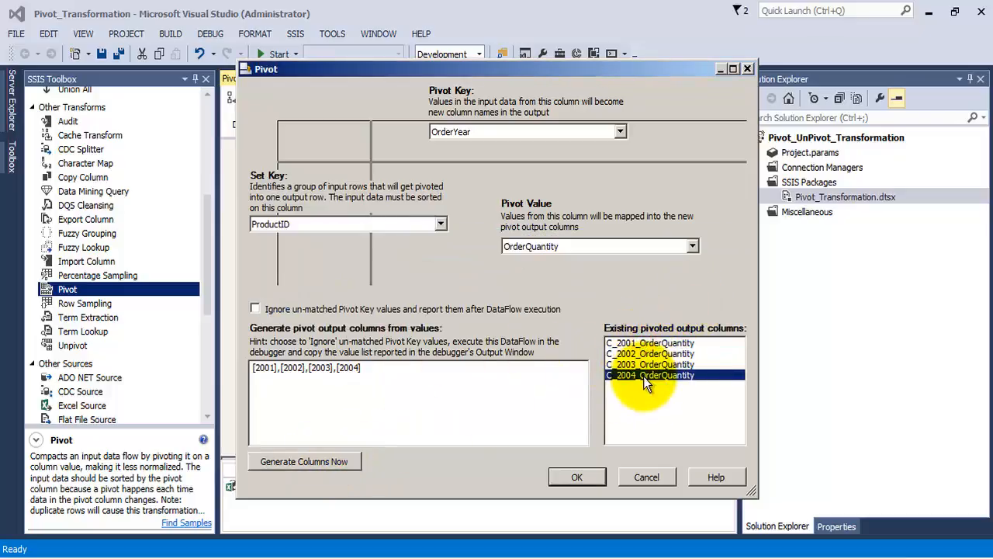
{"action": "left_click", "coordinate": [577, 476]}
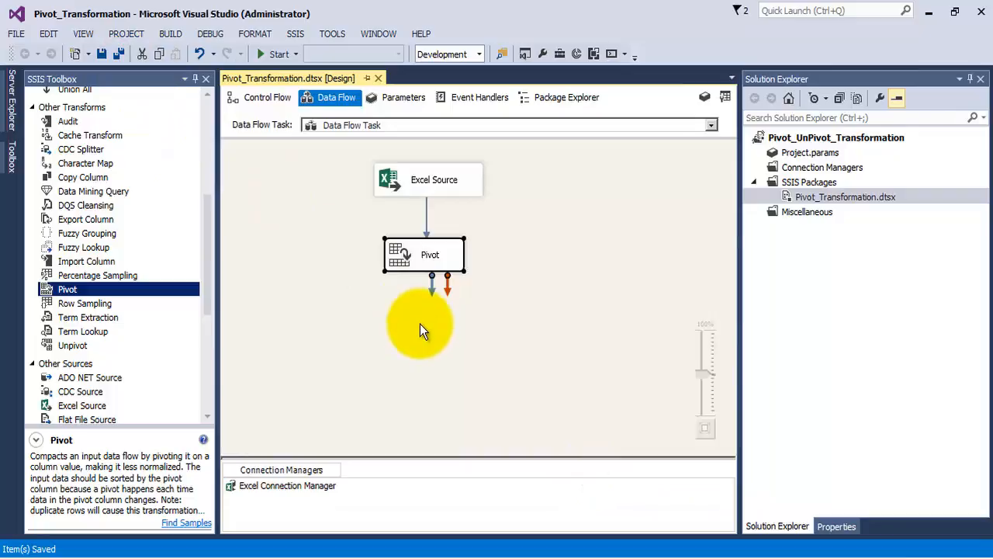
Add an Excel Destination below the Pivot transformation and connect the Pivot's default output to it
{"action": "left_click_drag", "start_coordinate": [206, 274], "coordinate": [210, 365]}
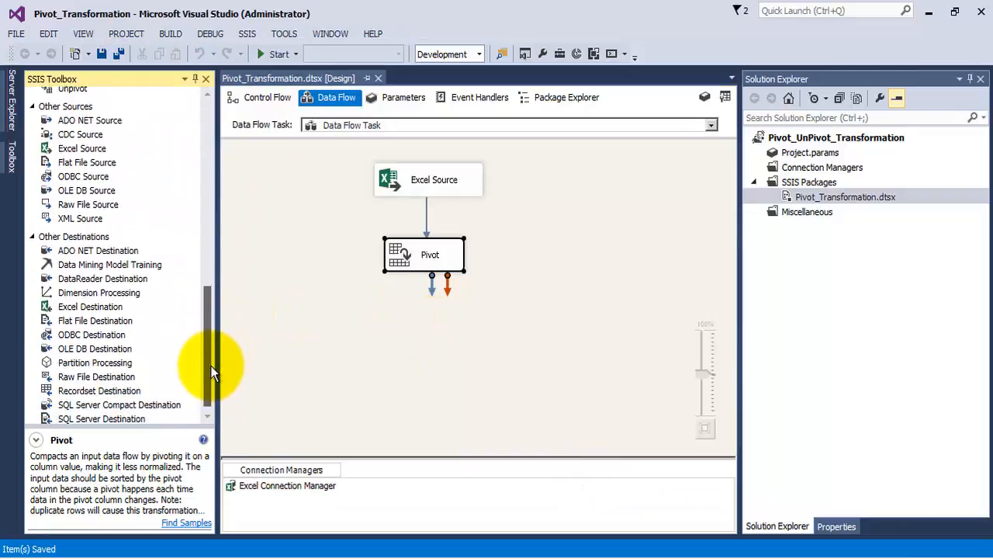
{"action": "left_click_drag", "start_coordinate": [92, 306], "coordinate": [406, 342]}
{"action": "left_click_drag", "start_coordinate": [454, 367], "coordinate": [408, 359]}
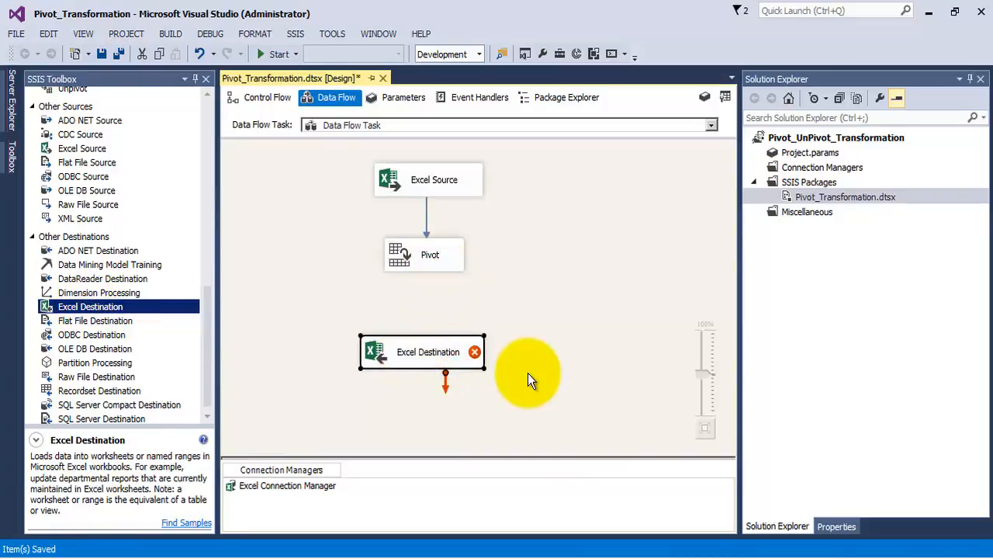
{"action": "left_click", "coordinate": [439, 278]}
{"action": "left_click_drag", "start_coordinate": [433, 293], "coordinate": [465, 349]}
{"action": "left_click", "coordinate": [553, 346]}
Open the Pivot's advanced editor at its input and output properties and expand the Pivot Default Output's columns
{"action": "right_click", "coordinate": [444, 260]}
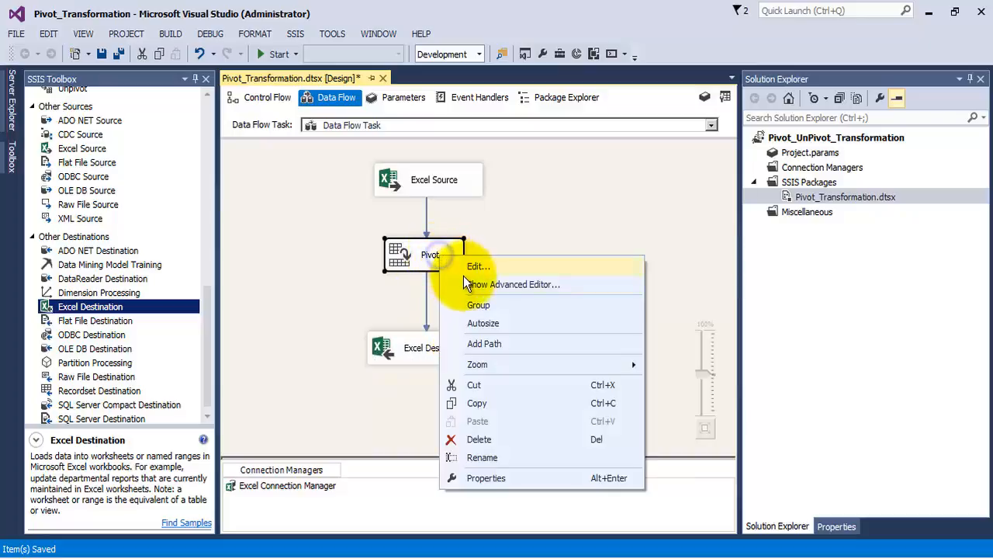
{"action": "left_click", "coordinate": [469, 282]}
{"action": "left_click", "coordinate": [434, 93]}
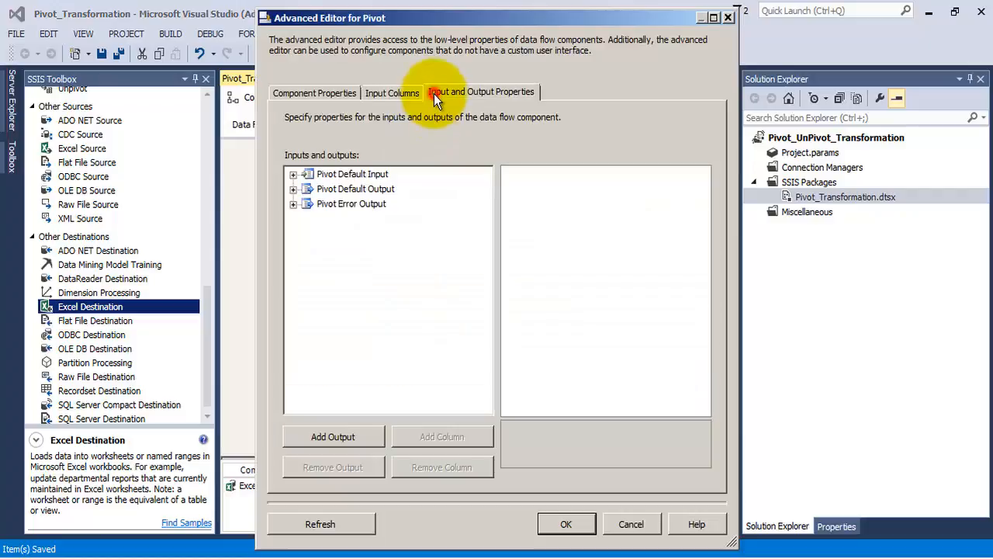
{"action": "left_click", "coordinate": [293, 188]}
{"action": "left_click", "coordinate": [307, 204]}
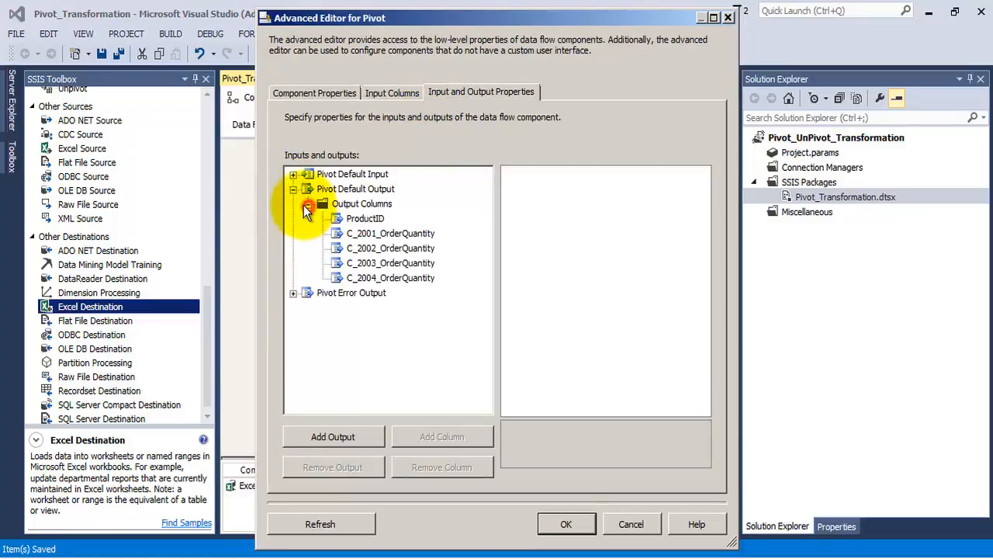
Examine the properties of the ProductID output column and the OrderQuantity output columns for 2001 through 2004
{"action": "left_click", "coordinate": [380, 219]}
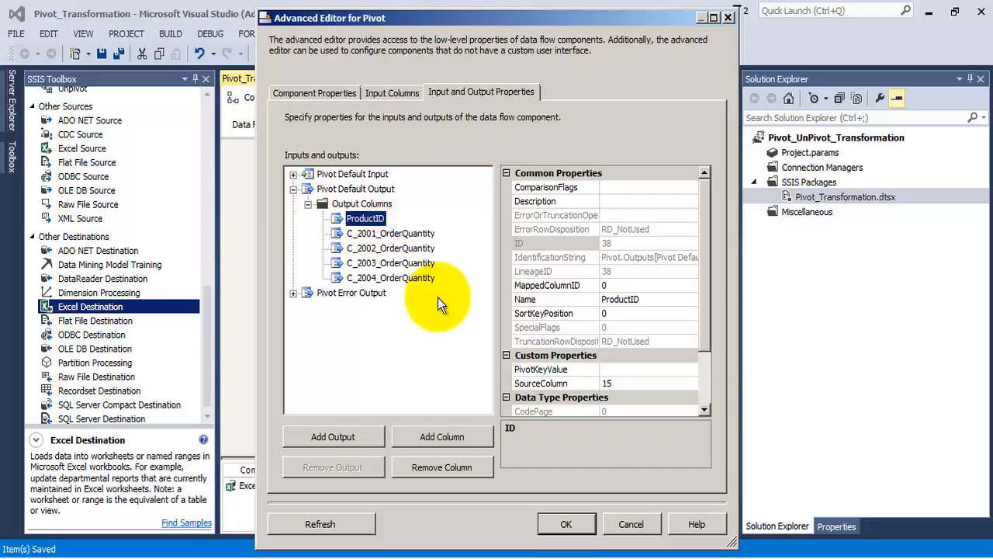
{"action": "left_click", "coordinate": [388, 233]}
{"action": "left_click", "coordinate": [388, 248]}
{"action": "left_click", "coordinate": [390, 263]}
{"action": "left_click", "coordinate": [395, 278]}
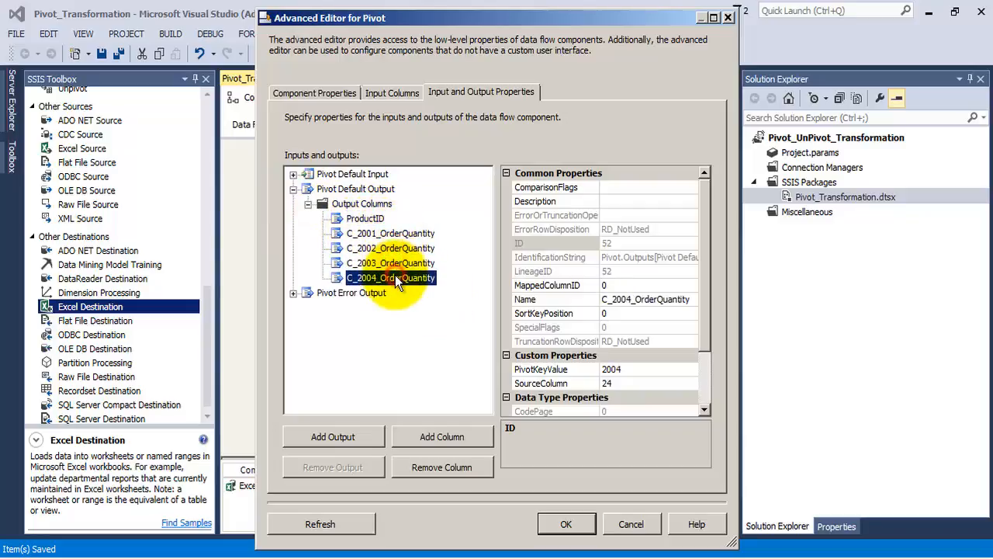
{"action": "left_click", "coordinate": [395, 234]}
{"action": "left_click", "coordinate": [398, 249]}
{"action": "left_click", "coordinate": [403, 265]}
{"action": "left_click", "coordinate": [406, 279]}
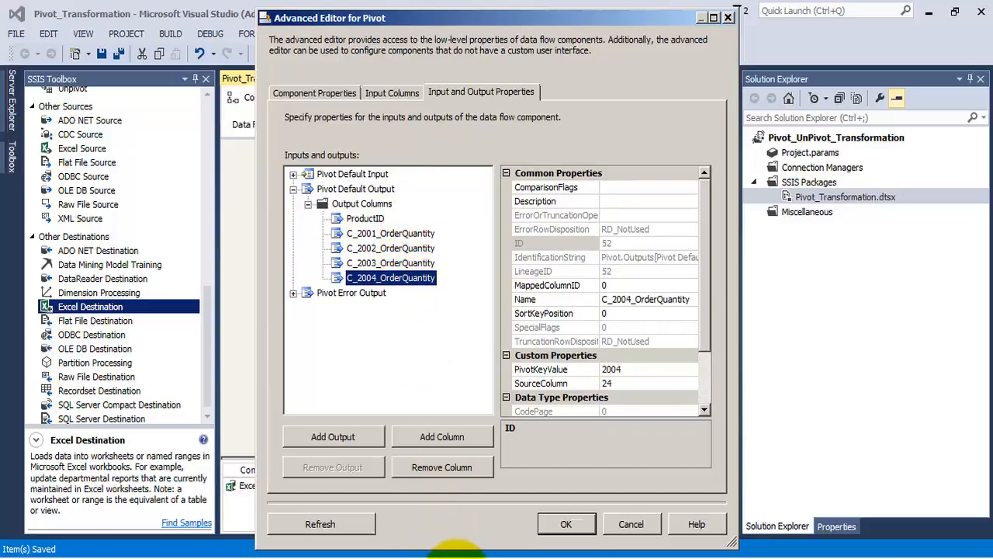
Switch to PRODUCT_INFO.xls in Excel to check the Name column, and return to the Pivot's advanced editor in Visual Studio
{"action": "left_click", "coordinate": [456, 536]}
{"action": "left_click", "coordinate": [128, 141]}
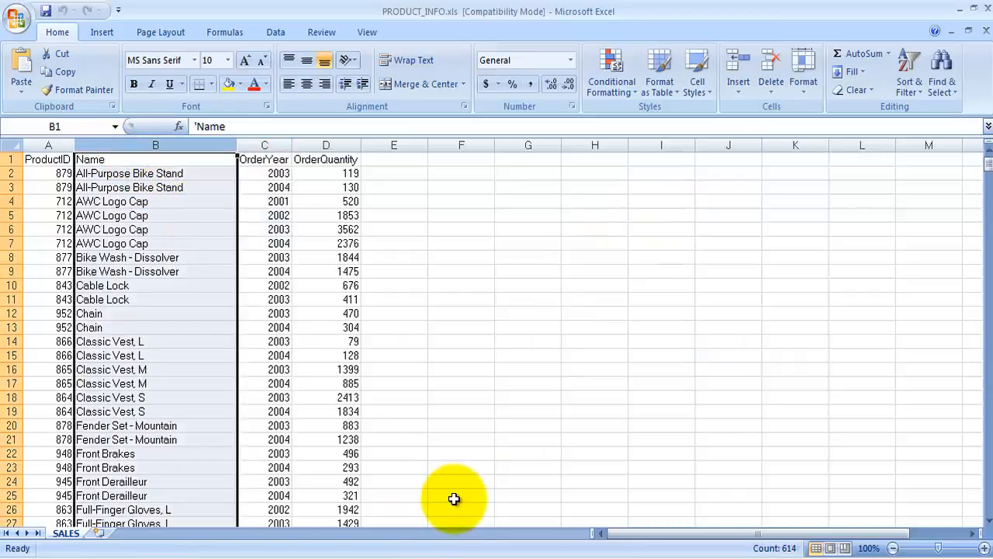
{"action": "key", "text": "alt+Tab"}
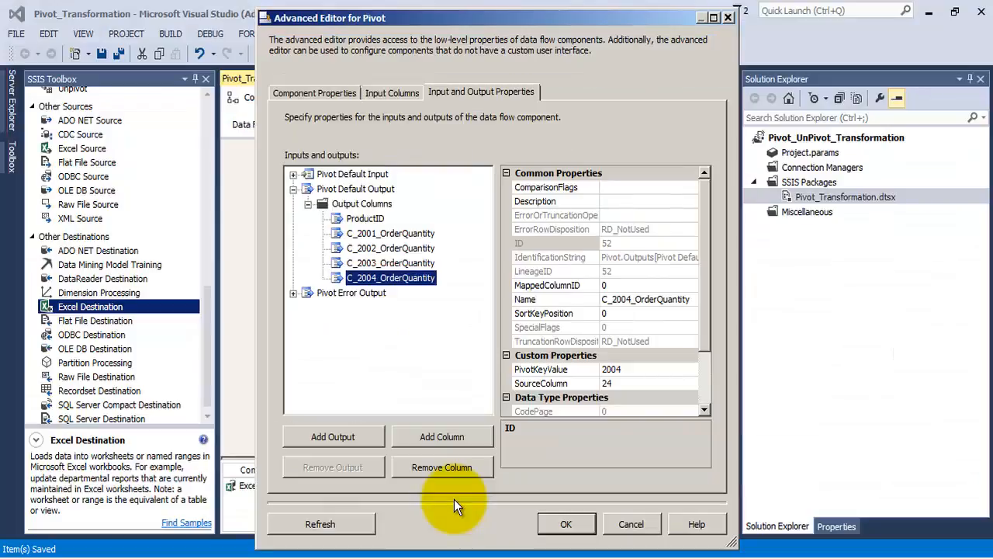
Include the Name column among the Pivot's input columns in the advanced editor
{"action": "left_click", "coordinate": [373, 90]}
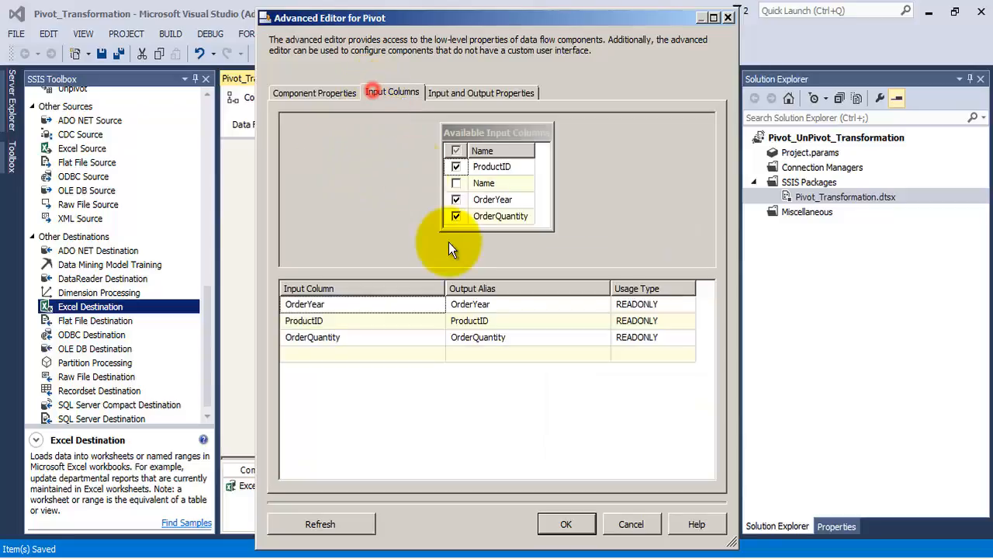
{"action": "left_click", "coordinate": [456, 183]}
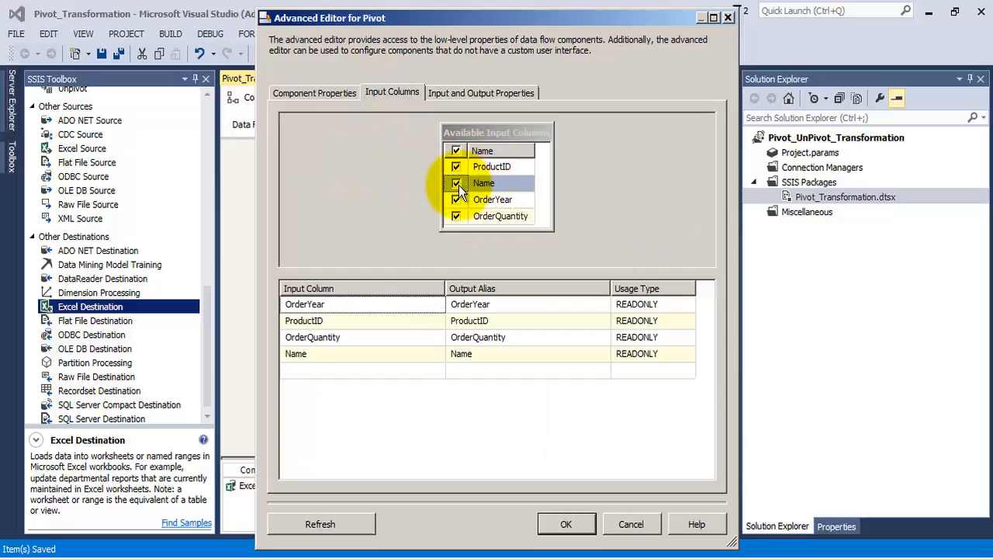
{"action": "left_click", "coordinate": [302, 353]}
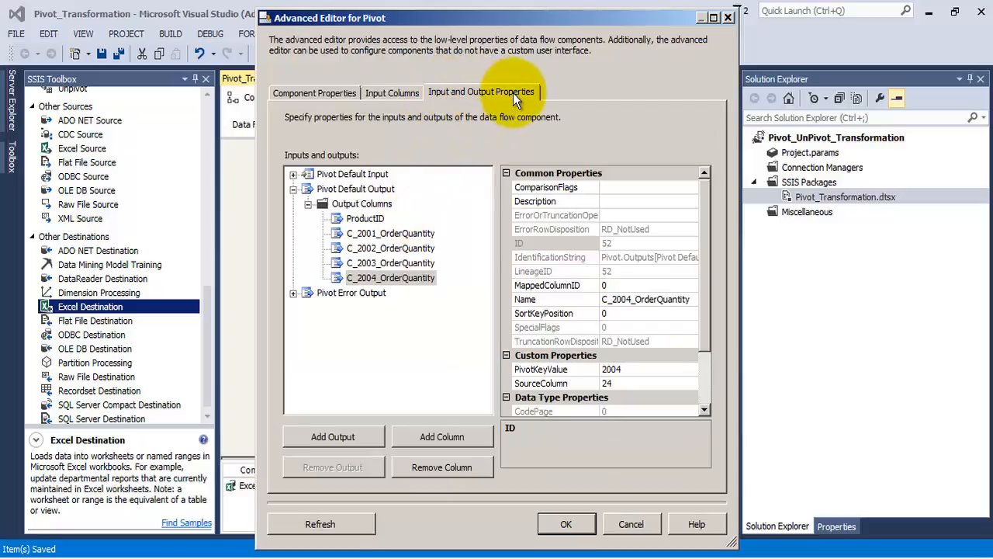
Expand the Pivot Default Input's columns and copy the LineageID of the Name input column
{"action": "left_click", "coordinate": [293, 189]}
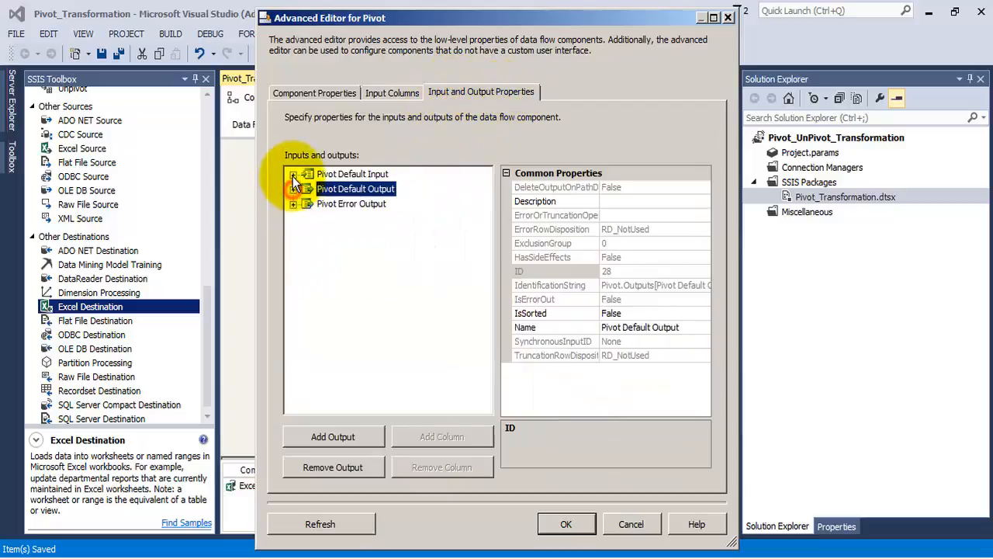
{"action": "left_click", "coordinate": [292, 175]}
{"action": "left_click", "coordinate": [353, 176]}
{"action": "left_click", "coordinate": [308, 189]}
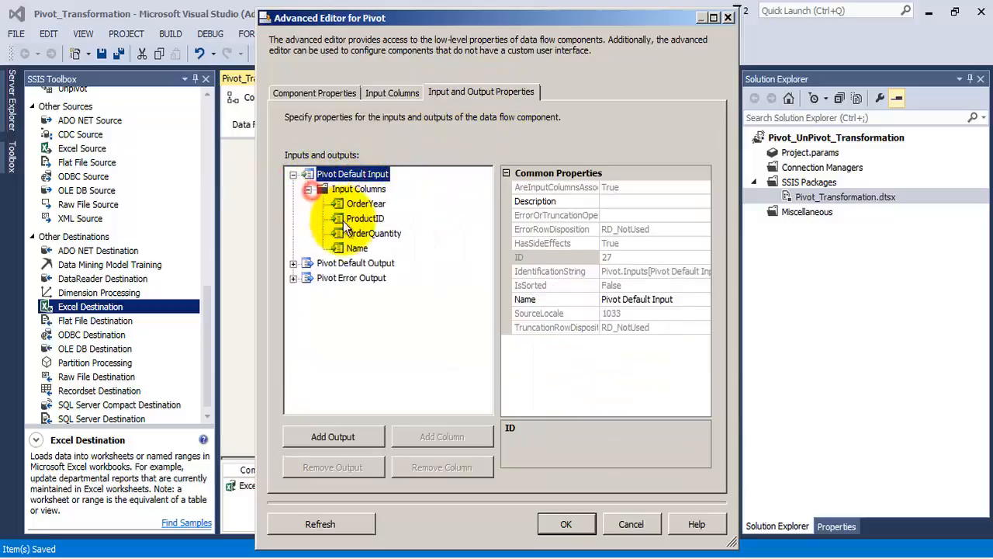
{"action": "left_click", "coordinate": [358, 248]}
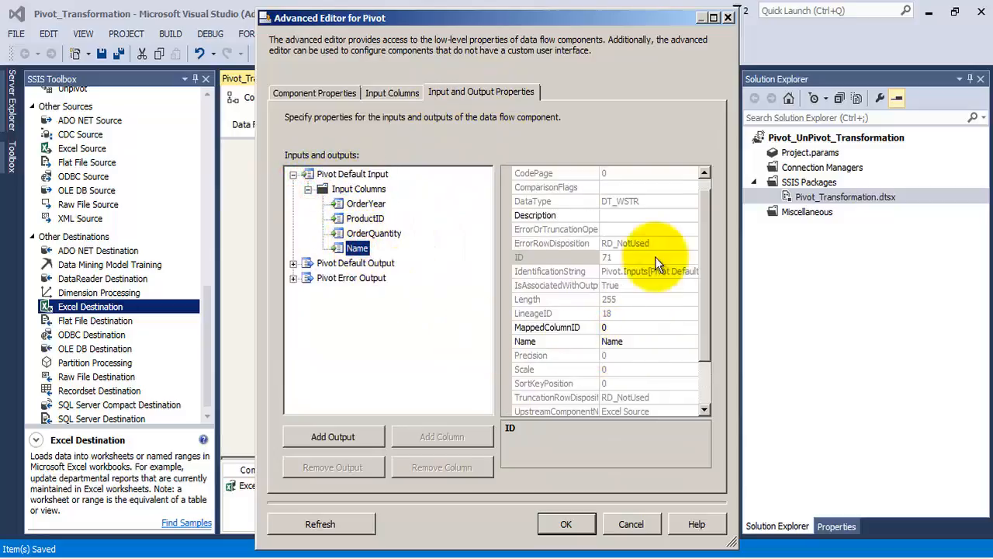
{"action": "left_click_drag", "start_coordinate": [705, 215], "coordinate": [703, 289]}
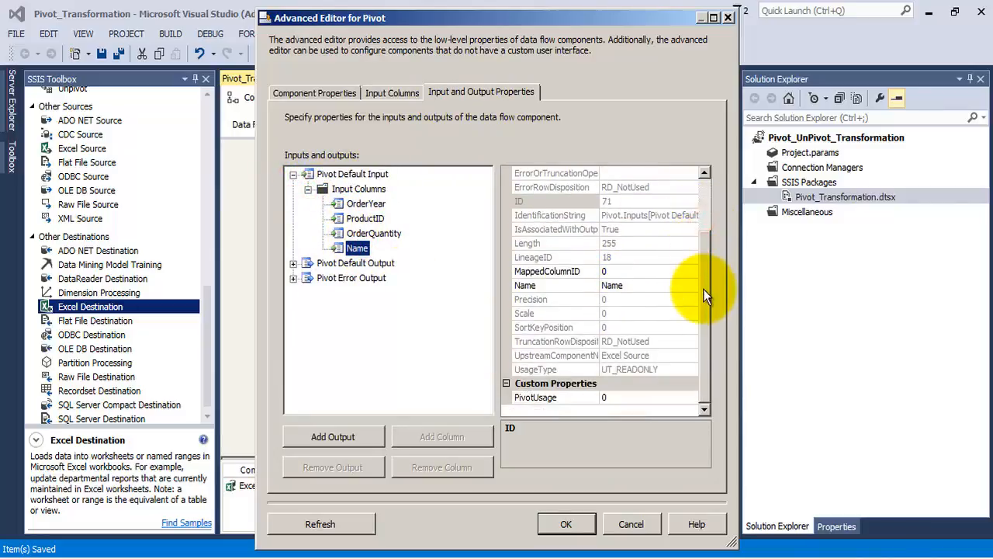
{"action": "left_click", "coordinate": [563, 257]}
{"action": "left_click", "coordinate": [606, 257]}
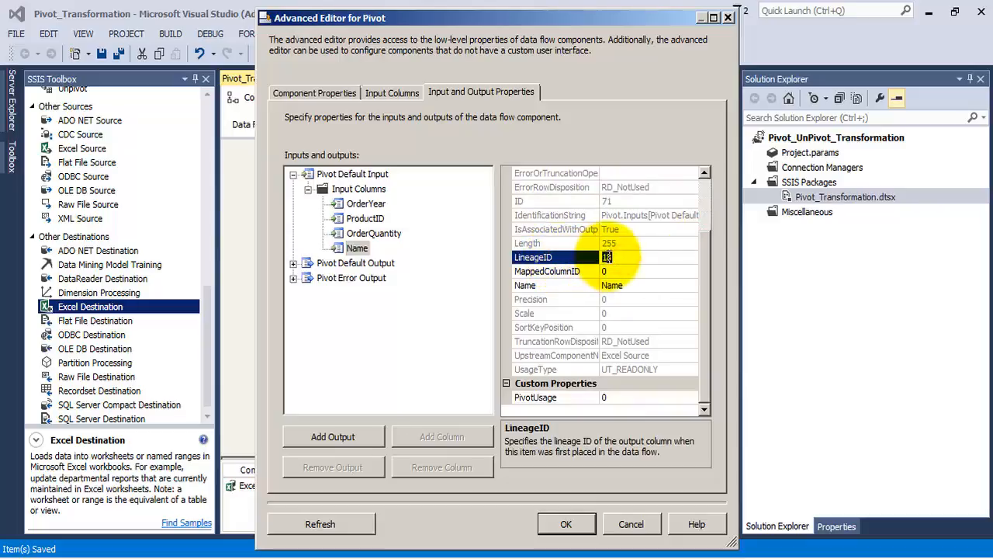
{"action": "right_click", "coordinate": [610, 258]}
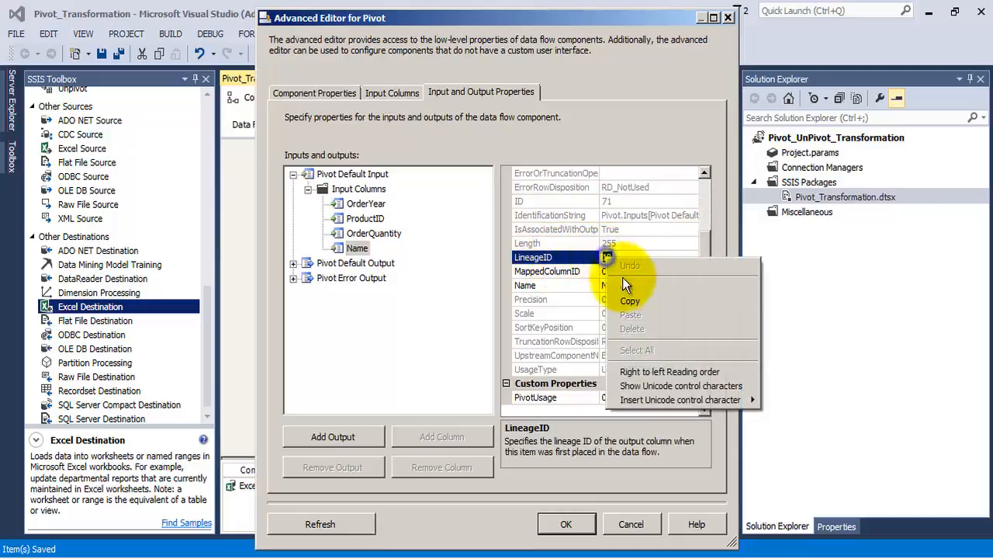
{"action": "left_click", "coordinate": [629, 300]}
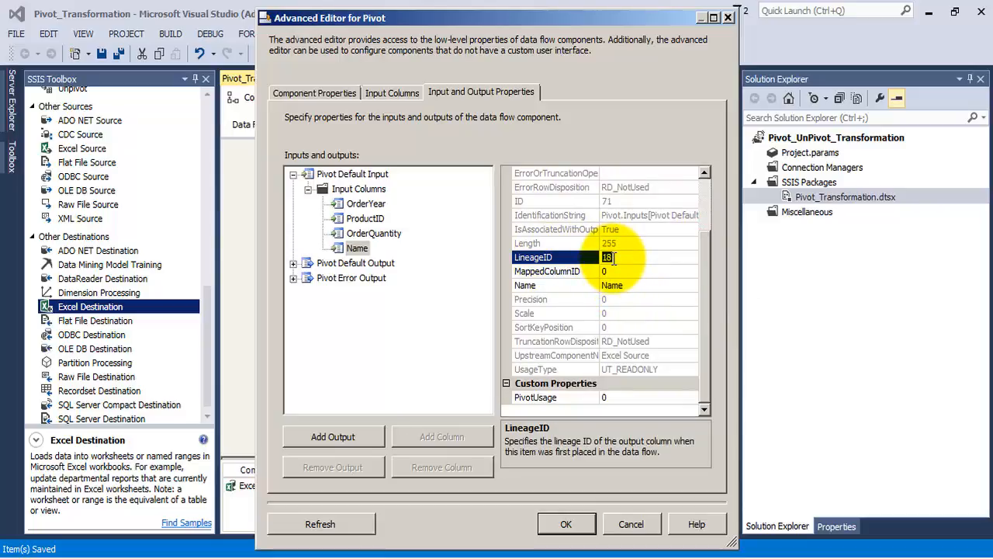
Add an output column named Name directly below ProductID in the Pivot Default Output
{"action": "left_click", "coordinate": [293, 263]}
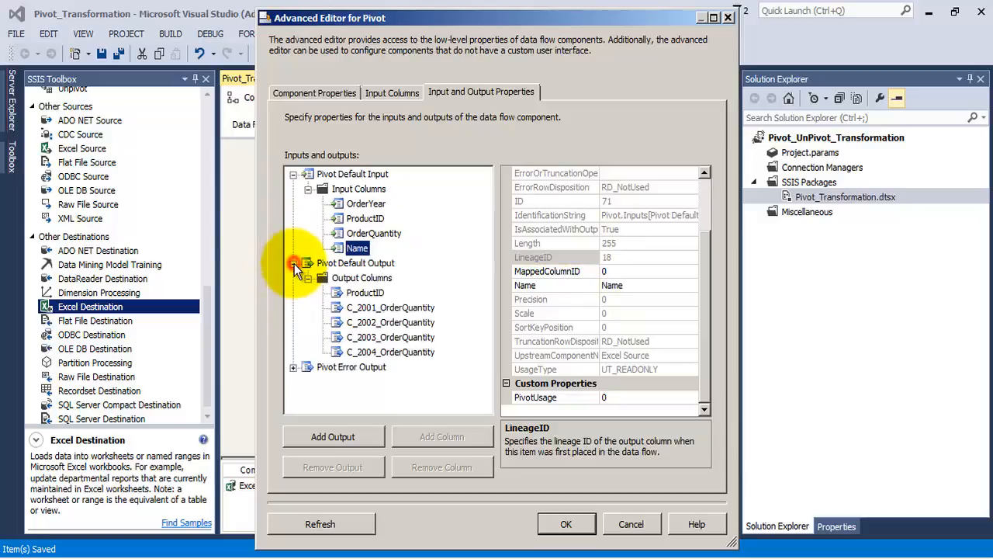
{"action": "left_click", "coordinate": [363, 280]}
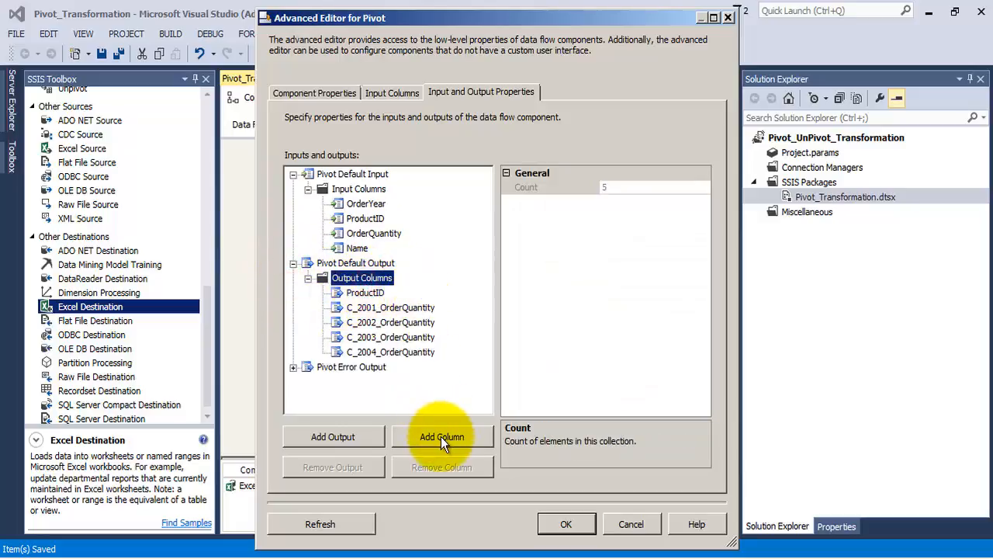
{"action": "left_click", "coordinate": [380, 307]}
{"action": "left_click", "coordinate": [457, 434]}
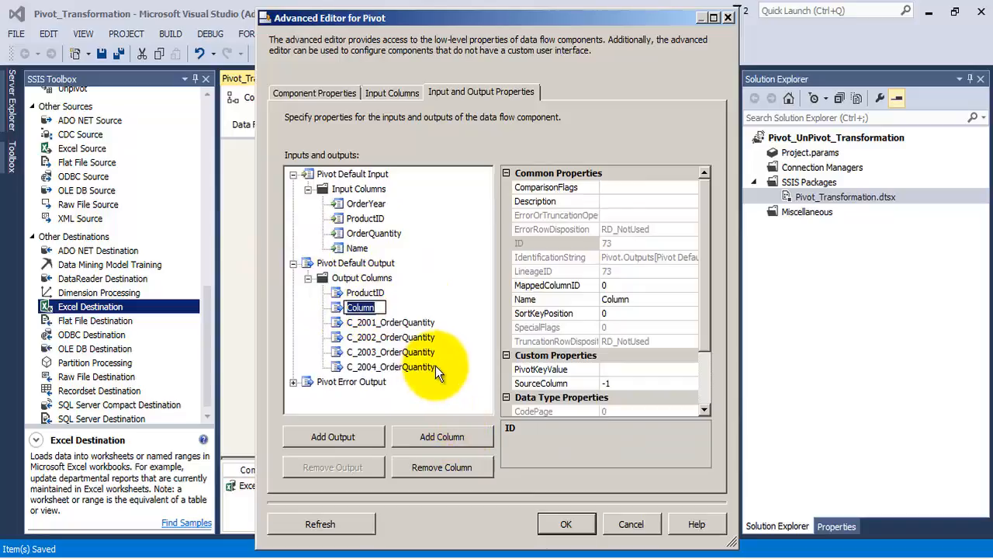
{"action": "type", "text": "Name"}
{"action": "left_click", "coordinate": [449, 312]}
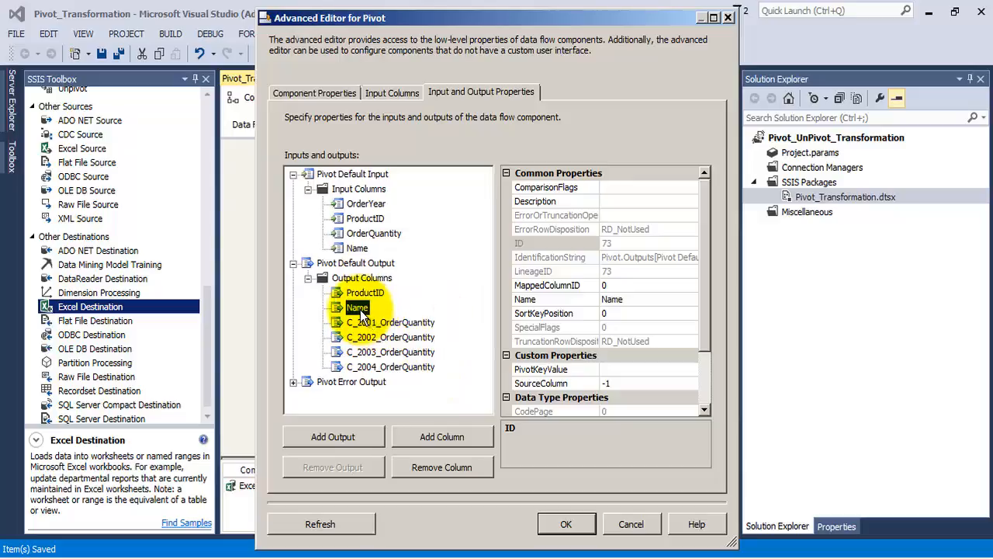
Set the SourceColumn property of the Name output column to 18
{"action": "left_click", "coordinate": [630, 301]}
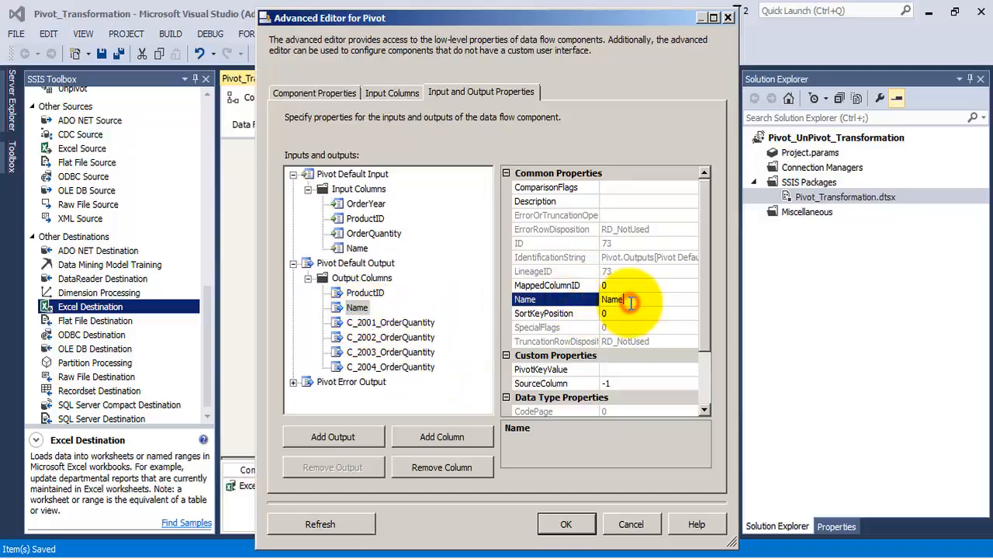
{"action": "left_click", "coordinate": [578, 383]}
{"action": "left_click", "coordinate": [627, 383]}
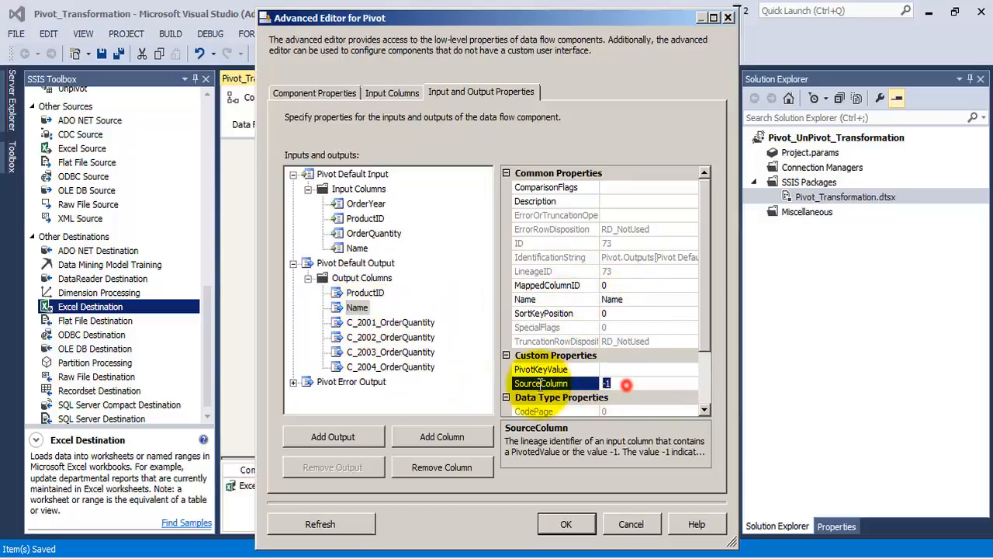
{"action": "type", "text": "18"}
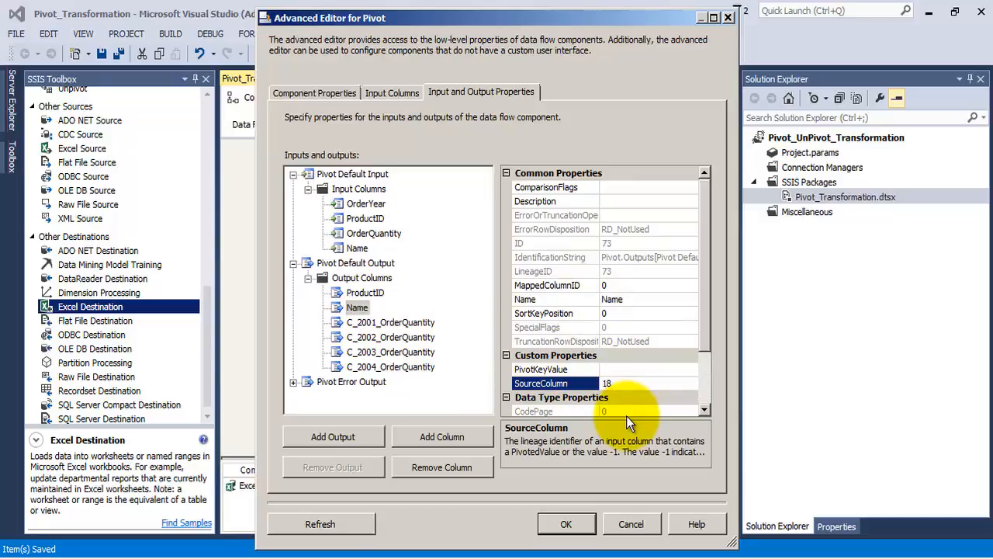
Compare the Name input column's LineageID with the Name output column's SourceColumn, and review the output column's remaining properties
{"action": "left_click", "coordinate": [355, 309]}
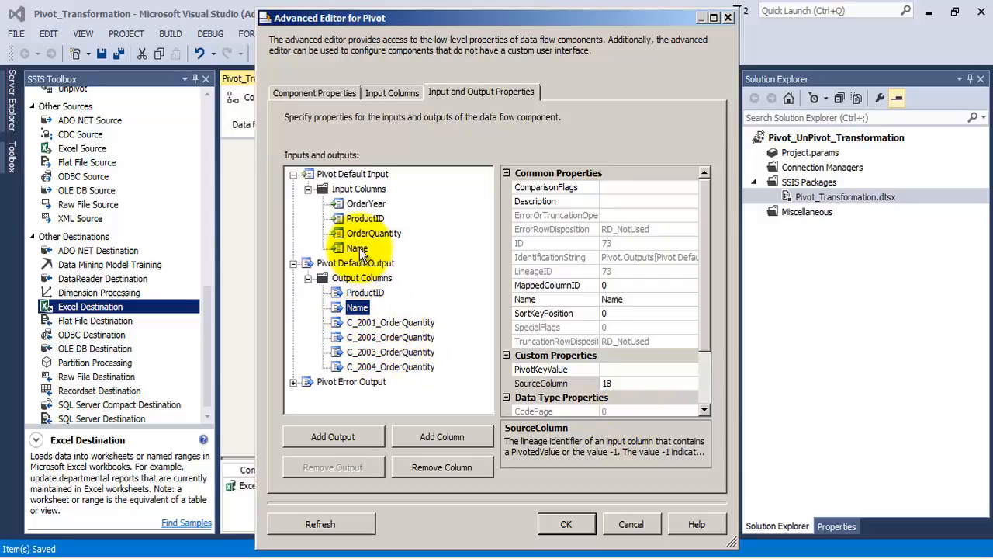
{"action": "left_click", "coordinate": [360, 248]}
{"action": "left_click", "coordinate": [358, 308]}
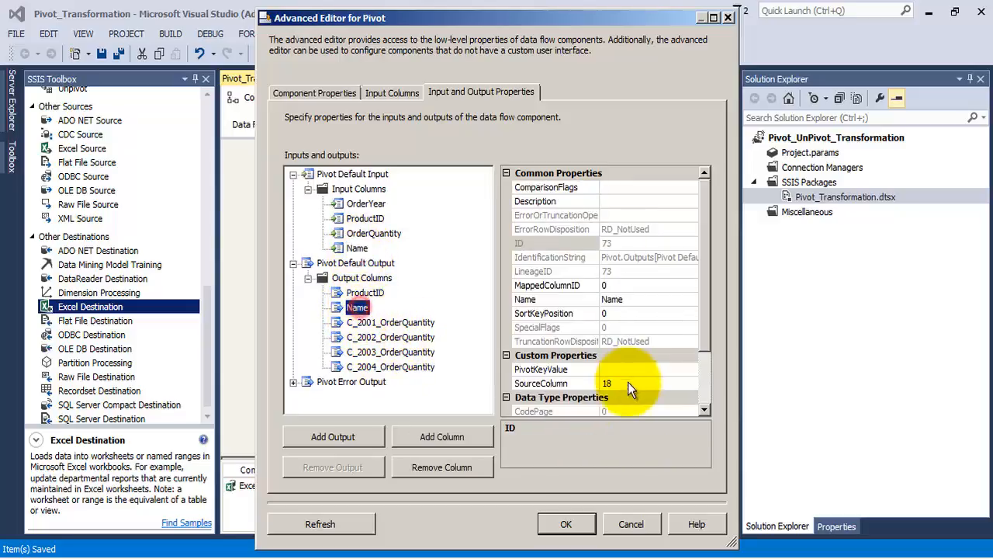
{"action": "left_click", "coordinate": [620, 383]}
{"action": "left_click", "coordinate": [622, 383]}
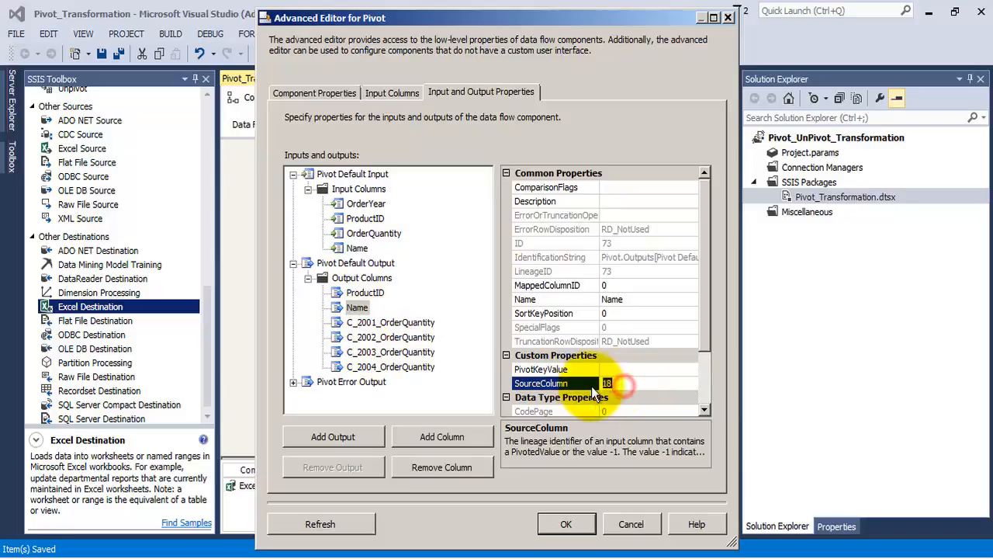
{"action": "left_click", "coordinate": [353, 249]}
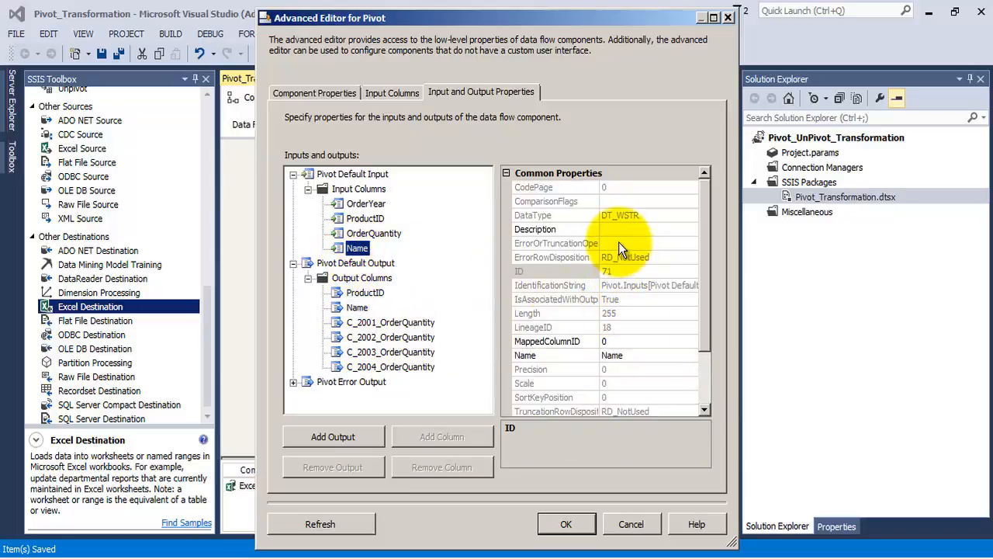
{"action": "left_click", "coordinate": [636, 327]}
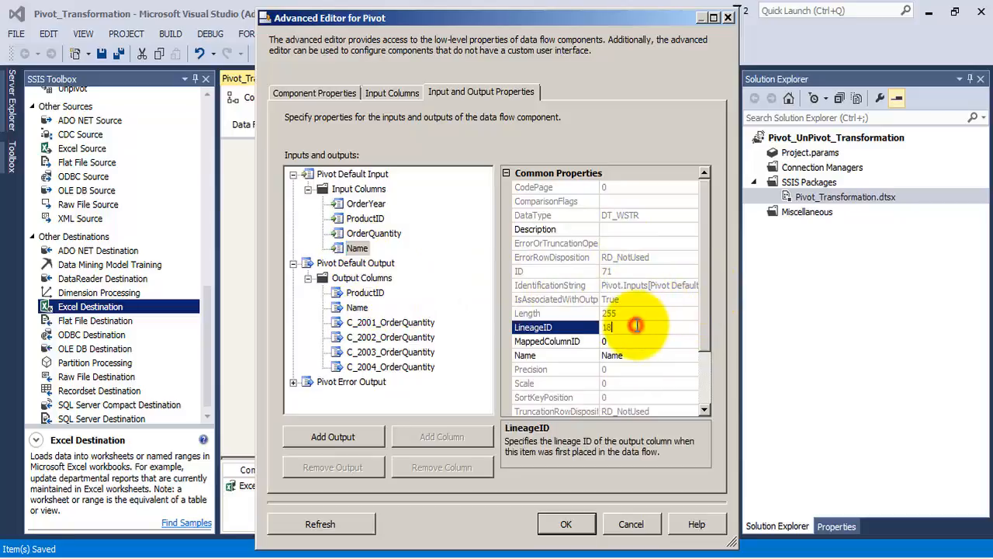
{"action": "left_click", "coordinate": [356, 307]}
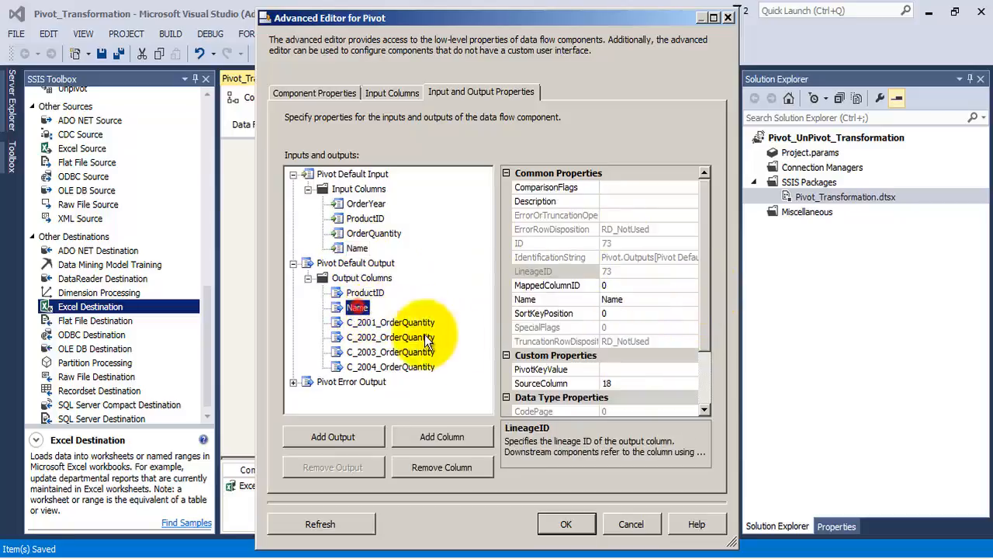
{"action": "left_click", "coordinate": [622, 381]}
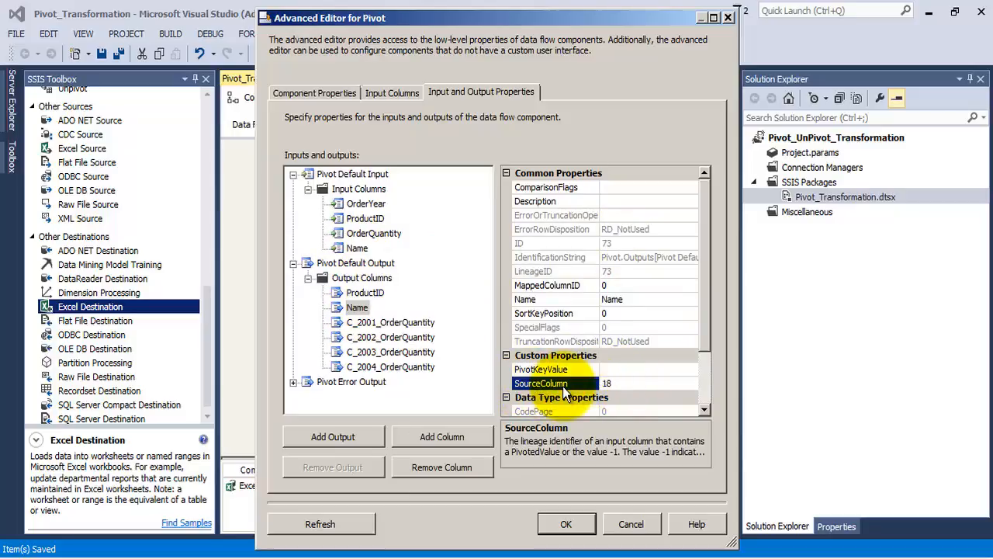
{"action": "scroll", "coordinate": [706, 311], "scroll_direction": "down", "scroll_amount": 2}
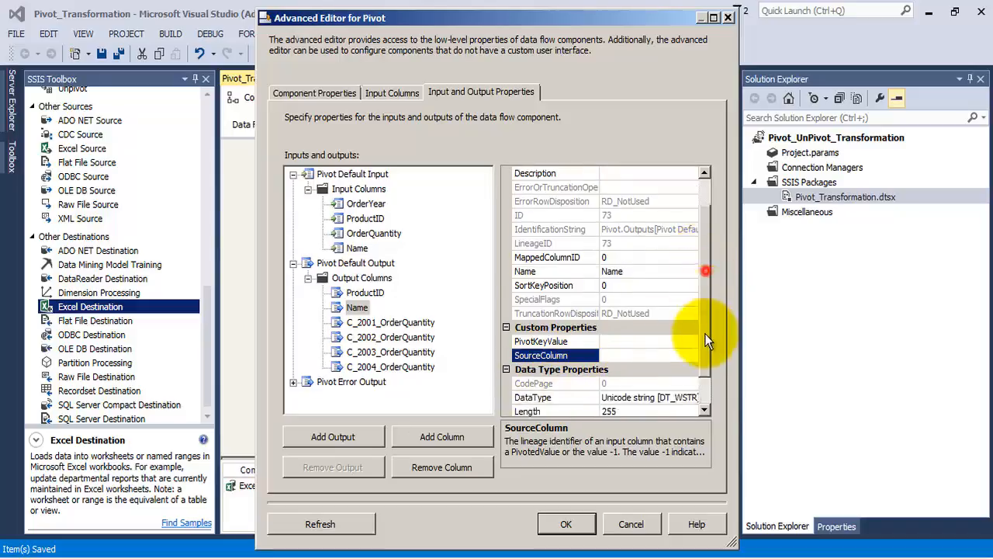
{"action": "left_click", "coordinate": [355, 307]}
Examine the PivotUsage property of the Name and ProductID input columns
{"action": "left_click", "coordinate": [353, 249]}
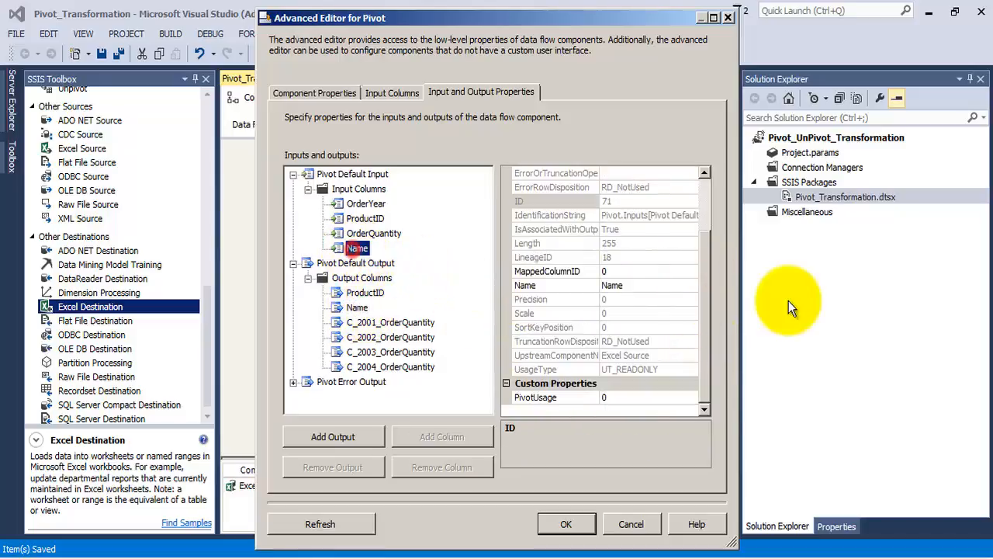
{"action": "left_click", "coordinate": [522, 395]}
{"action": "left_click", "coordinate": [353, 247]}
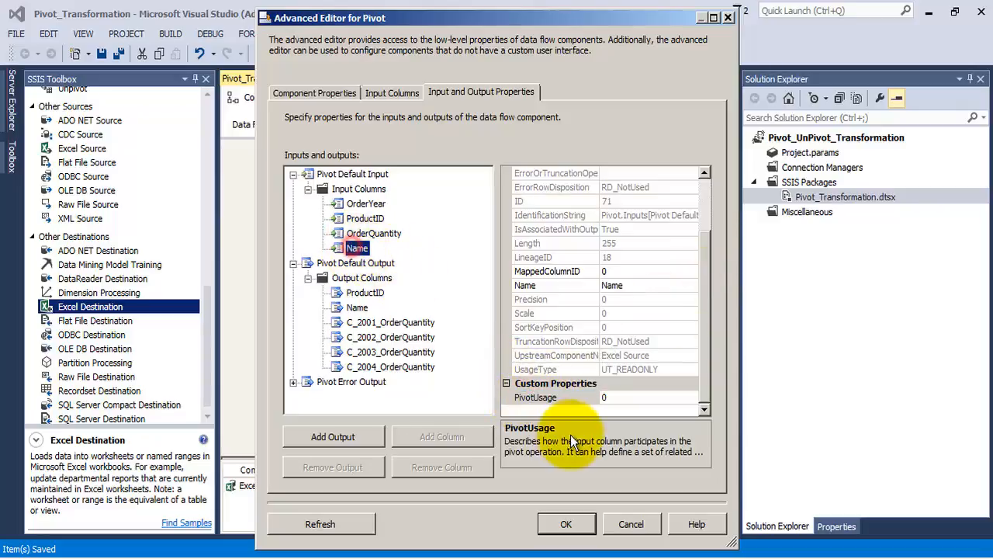
{"action": "left_click", "coordinate": [558, 398]}
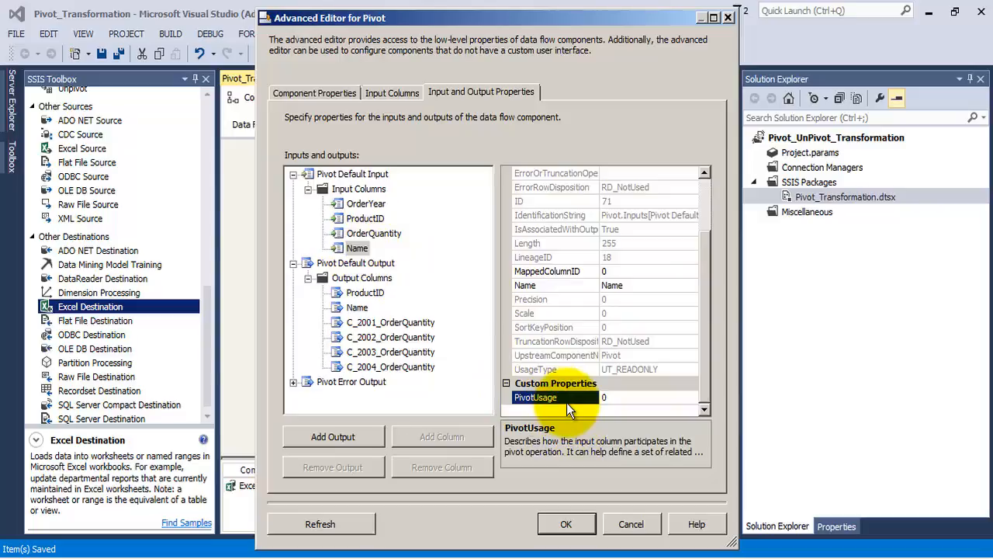
{"action": "left_click", "coordinate": [621, 398]}
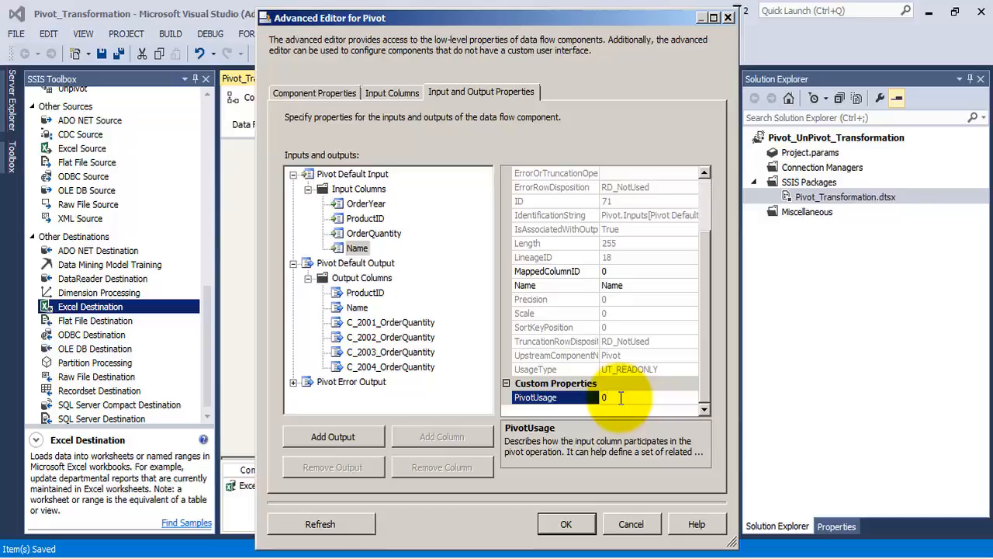
{"action": "double_click", "coordinate": [616, 397]}
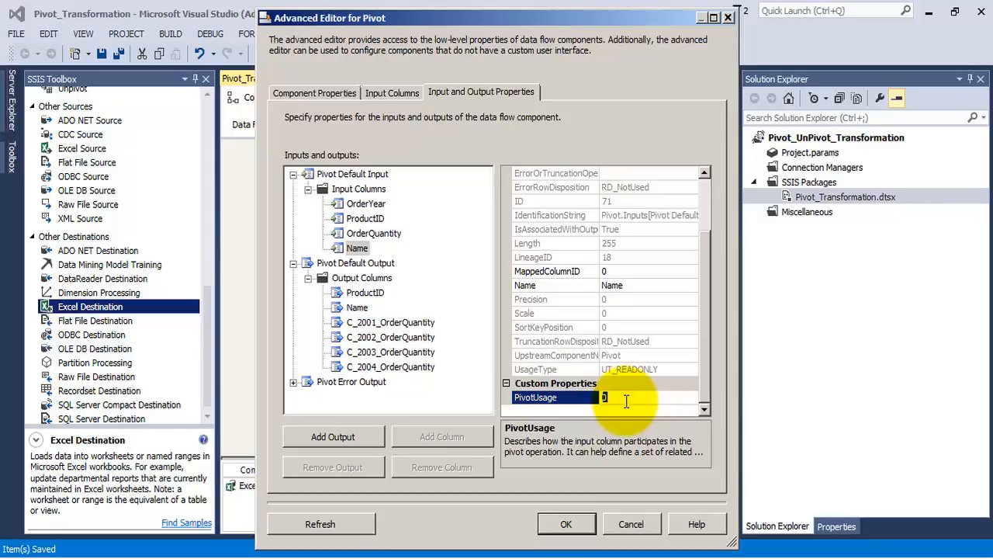
{"action": "left_click", "coordinate": [364, 218]}
{"action": "left_click", "coordinate": [558, 397]}
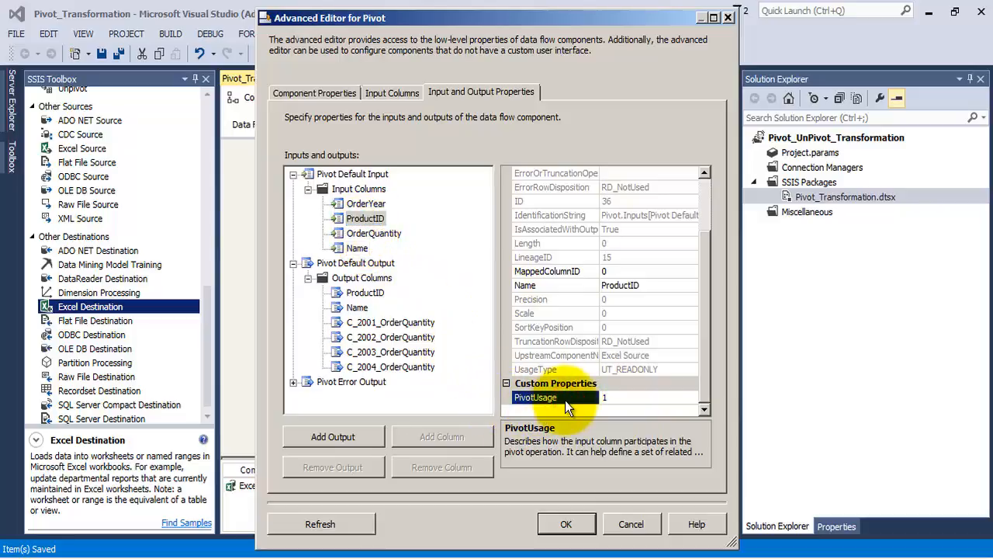
{"action": "left_click", "coordinate": [620, 398]}
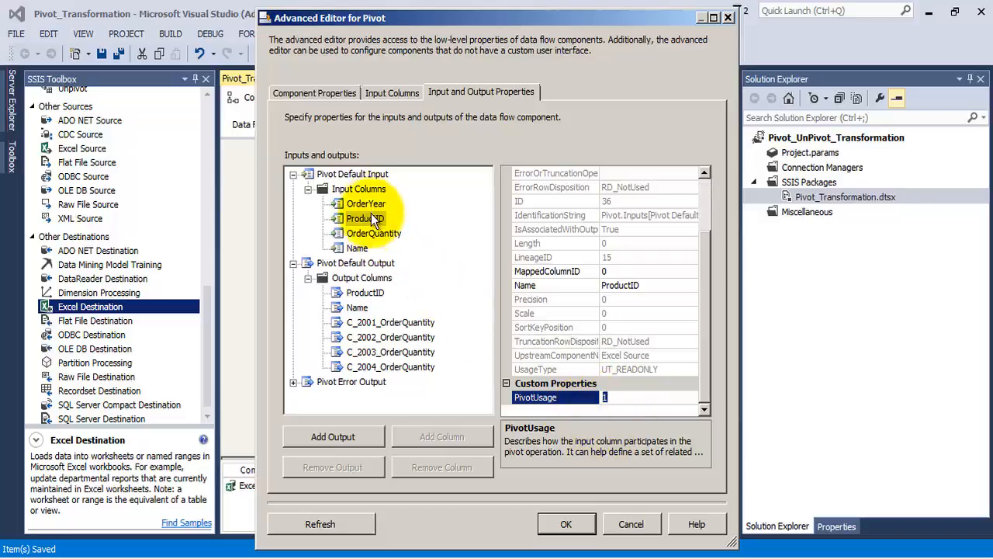
Set the PivotUsage property of the Name input column to 1
{"action": "left_click", "coordinate": [357, 248]}
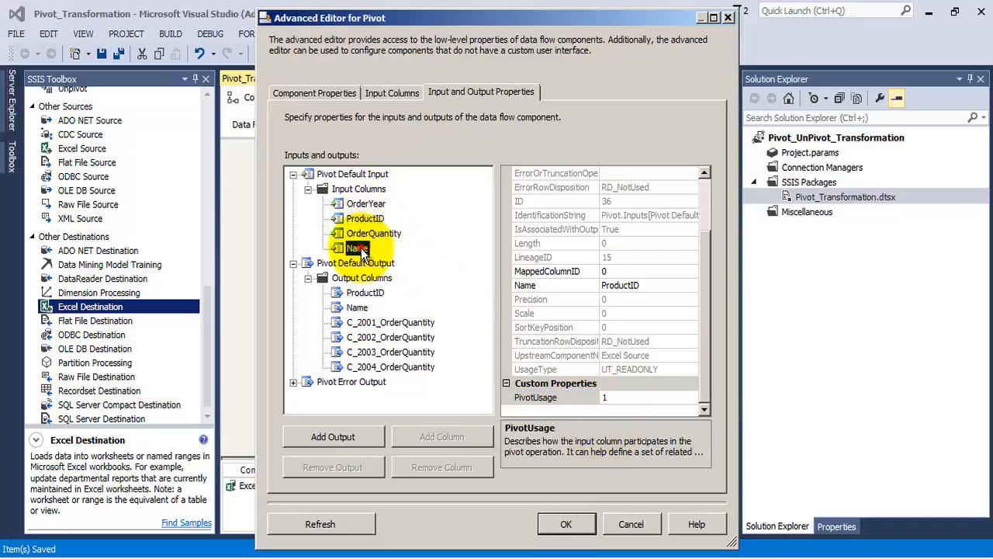
{"action": "left_click", "coordinate": [601, 397]}
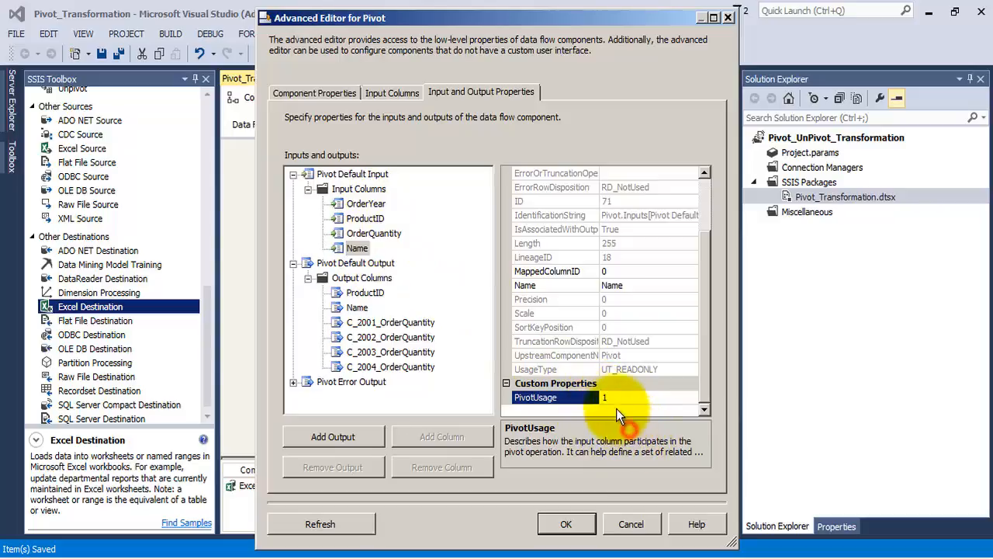
{"action": "left_click", "coordinate": [613, 397]}
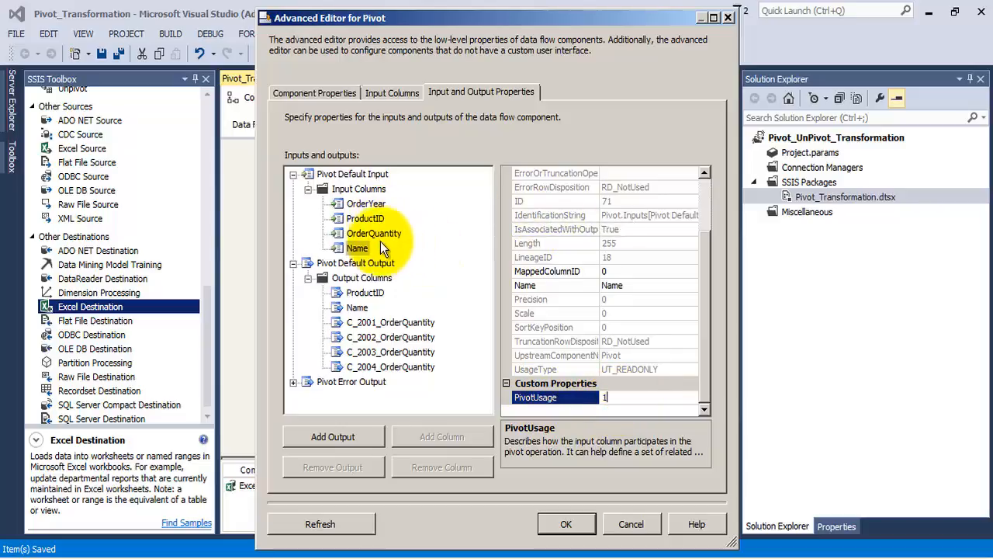
Check the PivotUsage property of the OrderYear and OrderQuantity input columns
{"action": "left_click", "coordinate": [367, 204]}
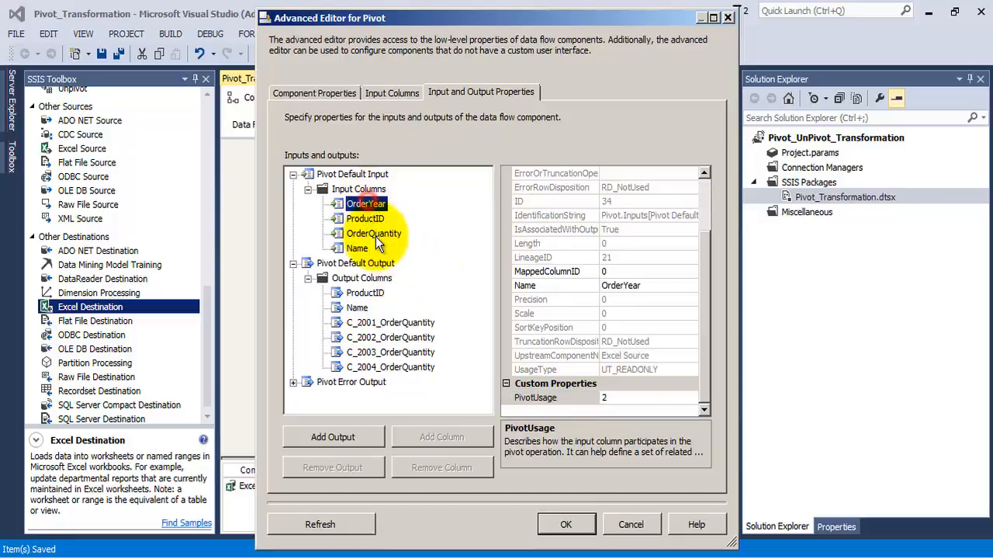
{"action": "left_click", "coordinate": [562, 397]}
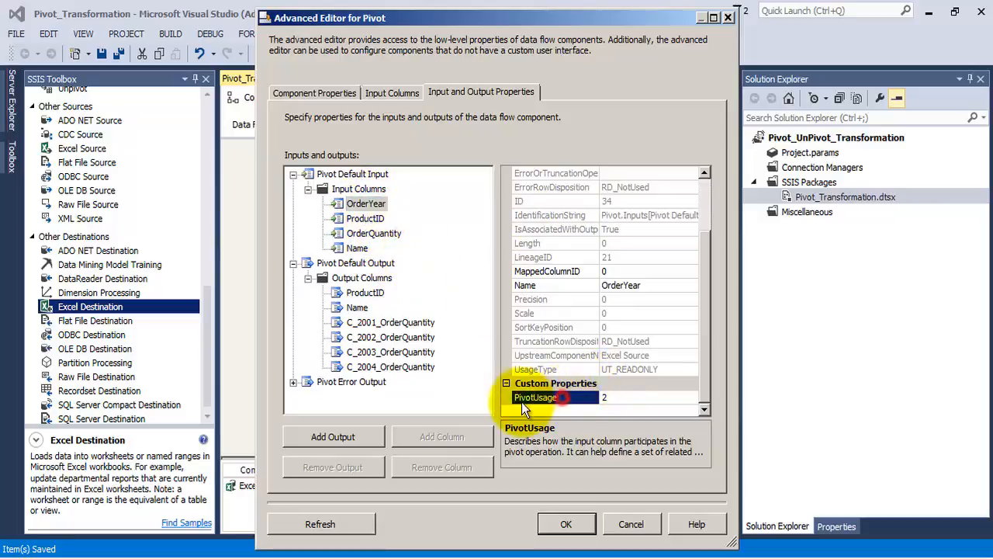
{"action": "left_click", "coordinate": [625, 398]}
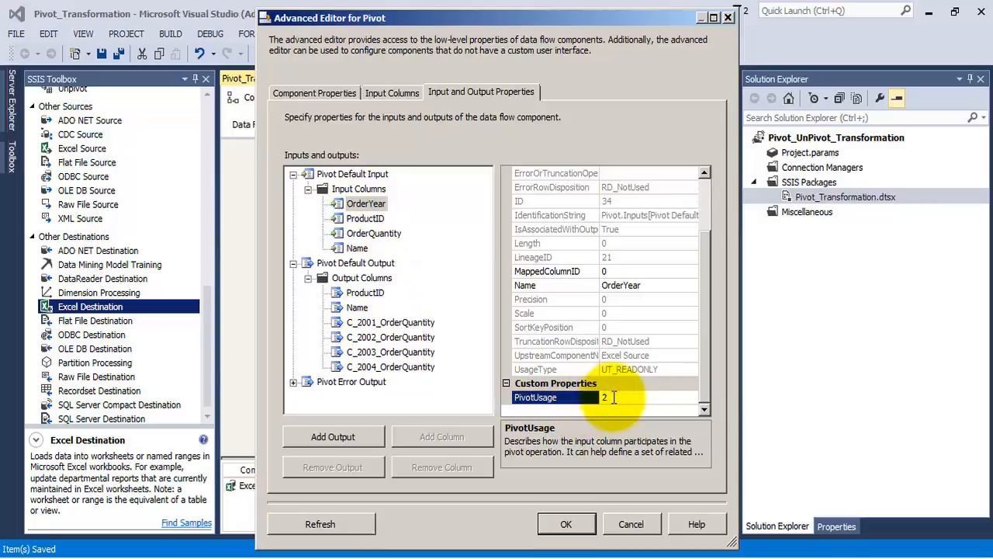
{"action": "left_click", "coordinate": [377, 232]}
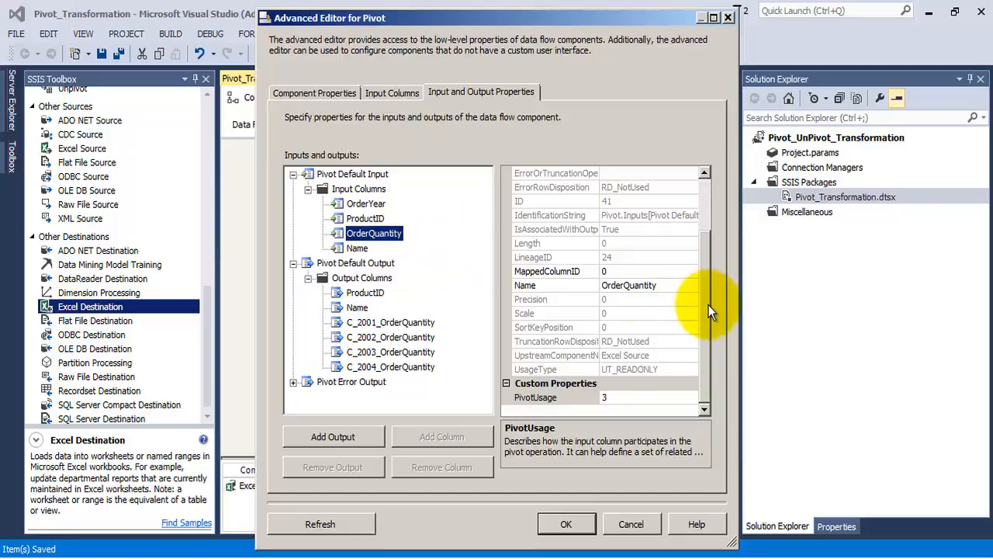
{"action": "left_click", "coordinate": [631, 396]}
{"action": "left_click_drag", "start_coordinate": [631, 396], "coordinate": [578, 397]}
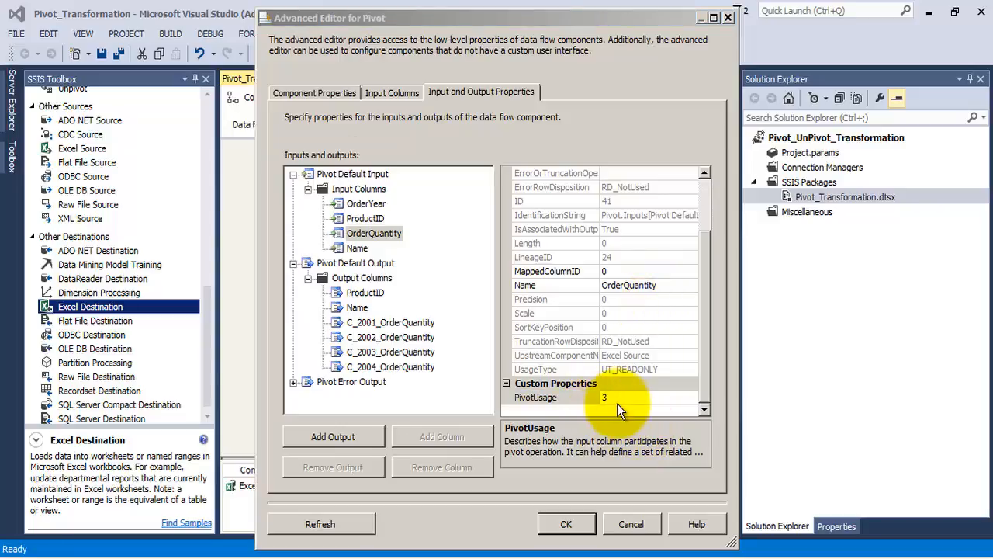
{"action": "left_click", "coordinate": [617, 397]}
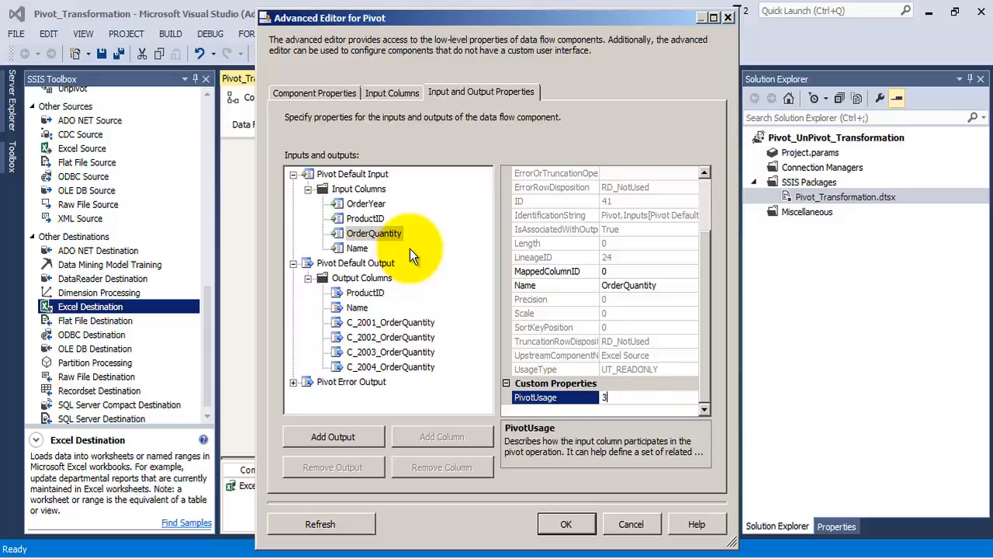
Review the PivotKeyValue and SourceColumn properties of the OrderQuantity output columns for 2001 through 2004
{"action": "left_click", "coordinate": [384, 321]}
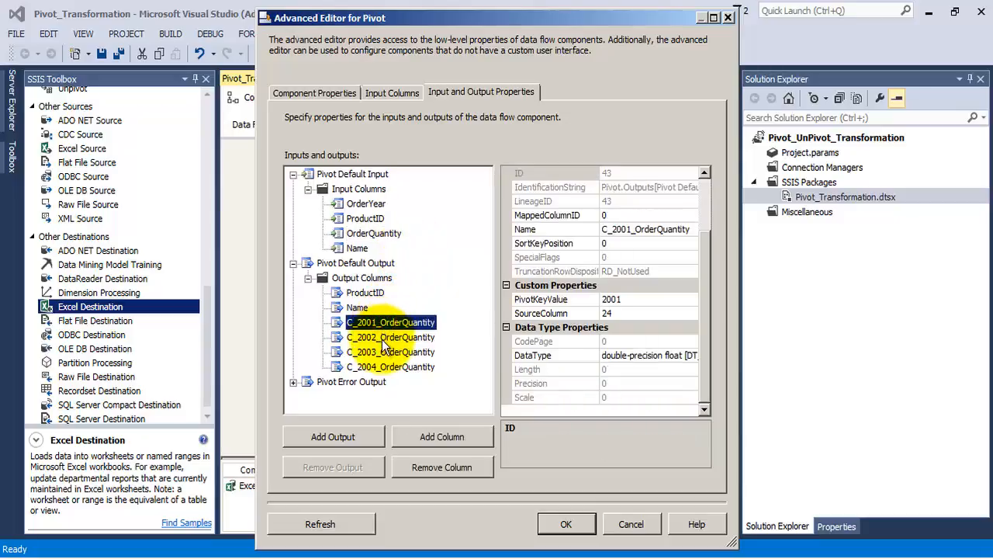
{"action": "left_click", "coordinate": [382, 336]}
{"action": "left_click", "coordinate": [381, 351]}
{"action": "left_click", "coordinate": [383, 368]}
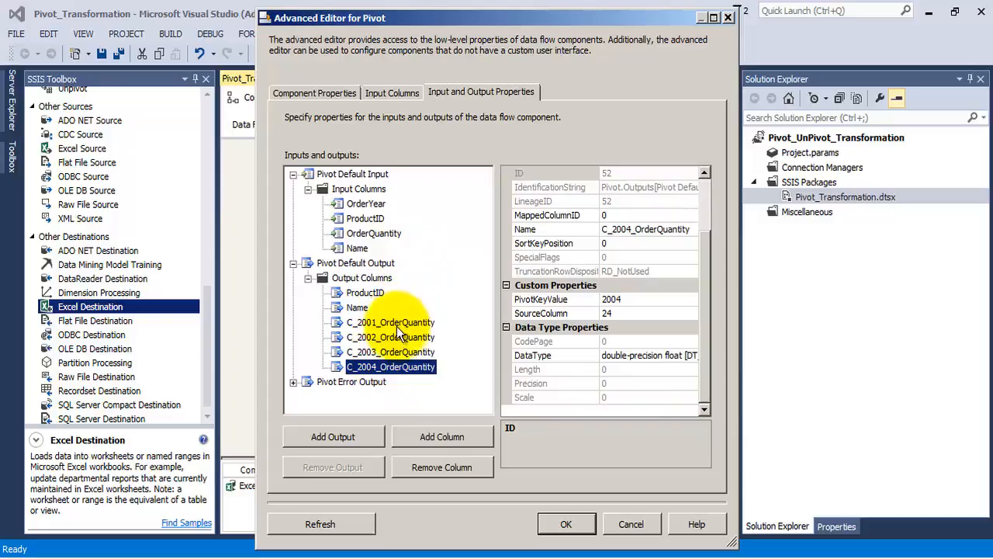
{"action": "left_click", "coordinate": [396, 323]}
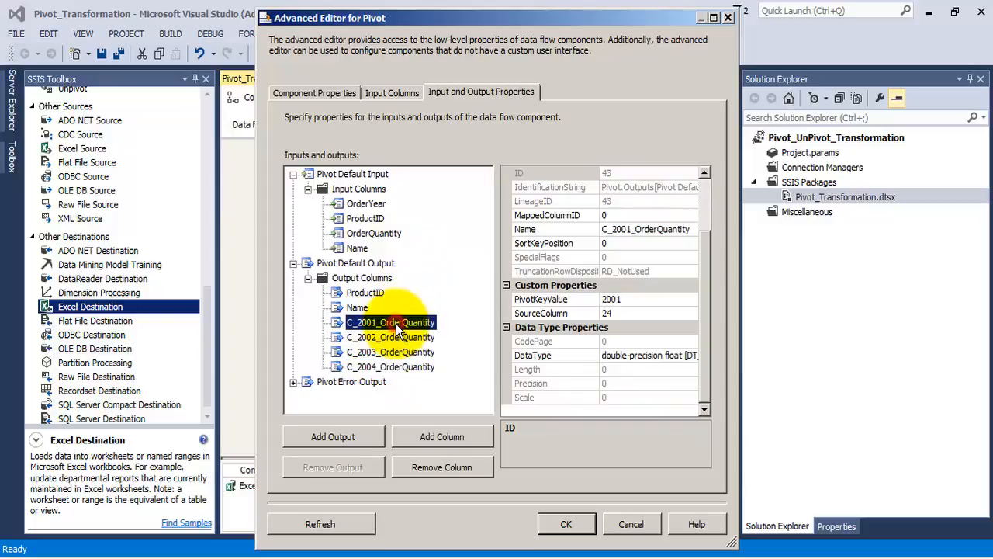
{"action": "left_click", "coordinate": [612, 313]}
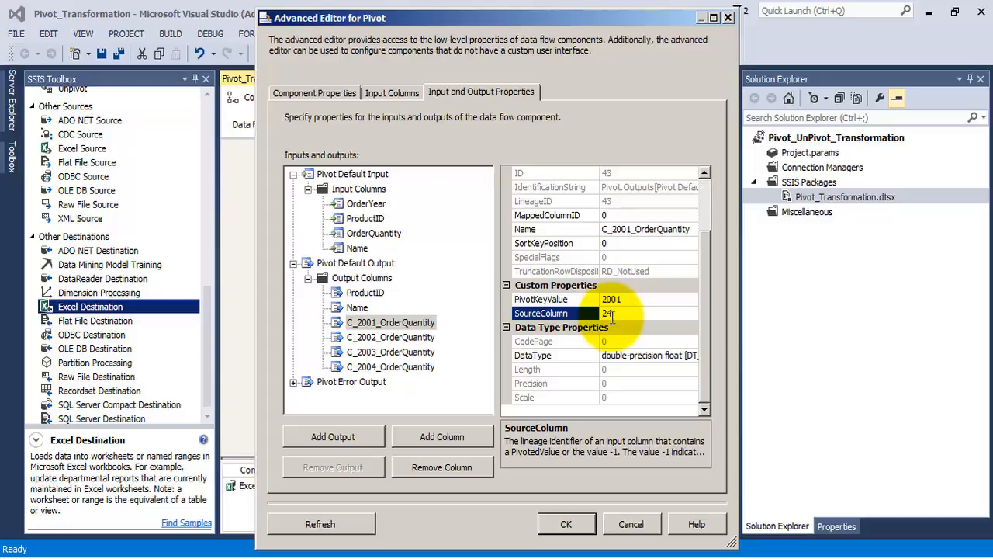
Compare the PivotKeyValue and SourceColumn of the C_2001_OrderQuantity output column with the LineageID of the OrderQuantity input column
{"action": "left_click", "coordinate": [609, 299]}
{"action": "double_click", "coordinate": [610, 300]}
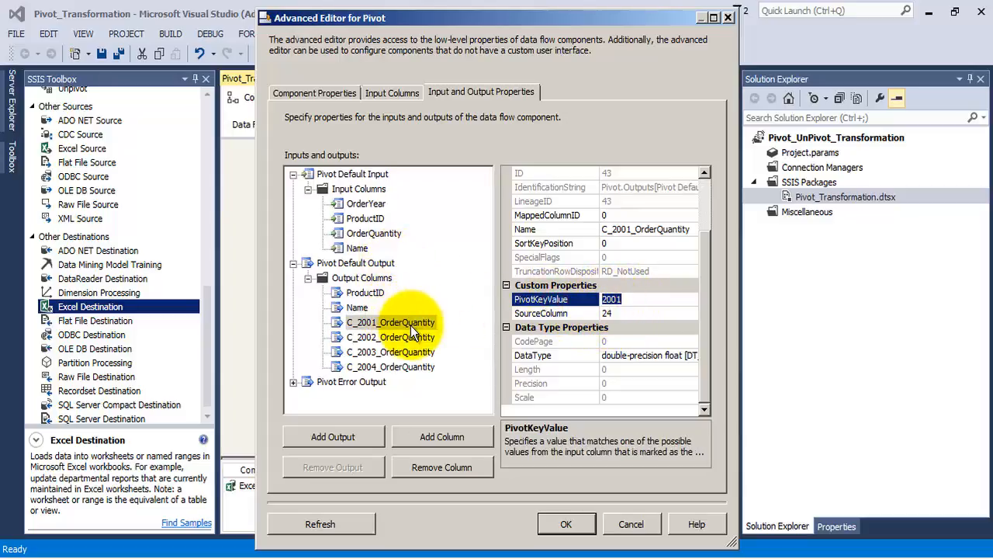
{"action": "left_click", "coordinate": [375, 234]}
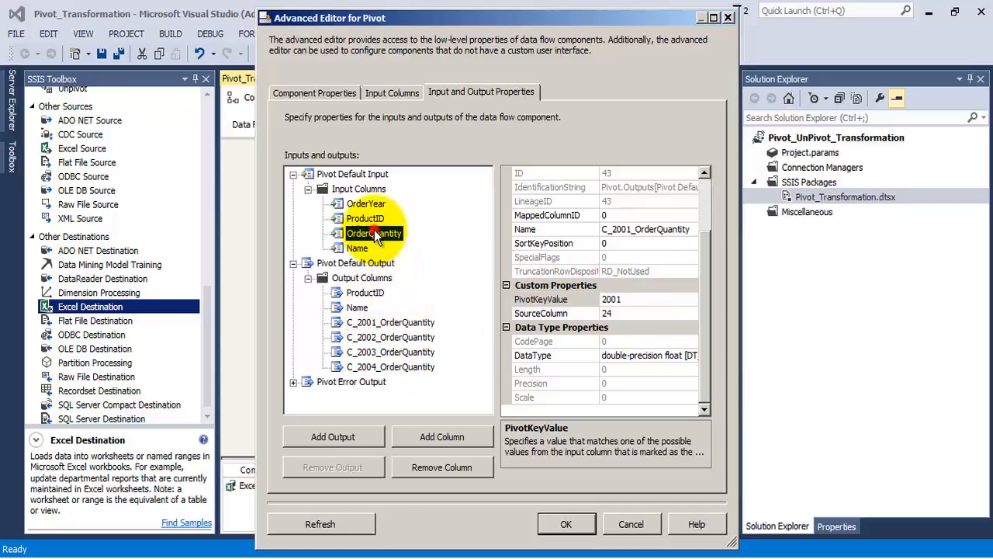
{"action": "left_click", "coordinate": [528, 257]}
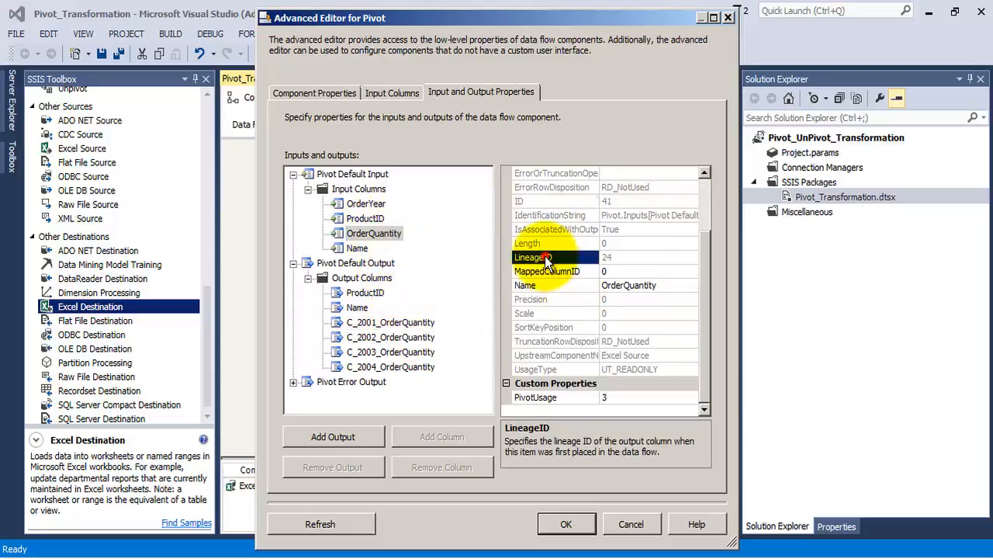
{"action": "left_click", "coordinate": [639, 260]}
{"action": "left_click", "coordinate": [401, 322]}
{"action": "left_click", "coordinate": [556, 368]}
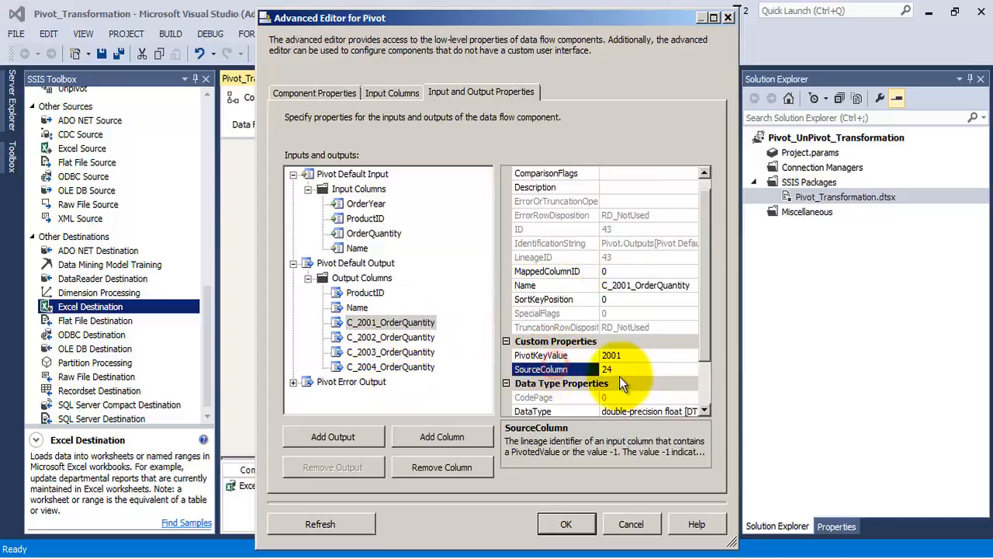
Check that the 2002, 2003 and 2004 OrderQuantity output columns use the matching PivotKeyValue and the same SourceColumn
{"action": "left_click", "coordinate": [406, 337]}
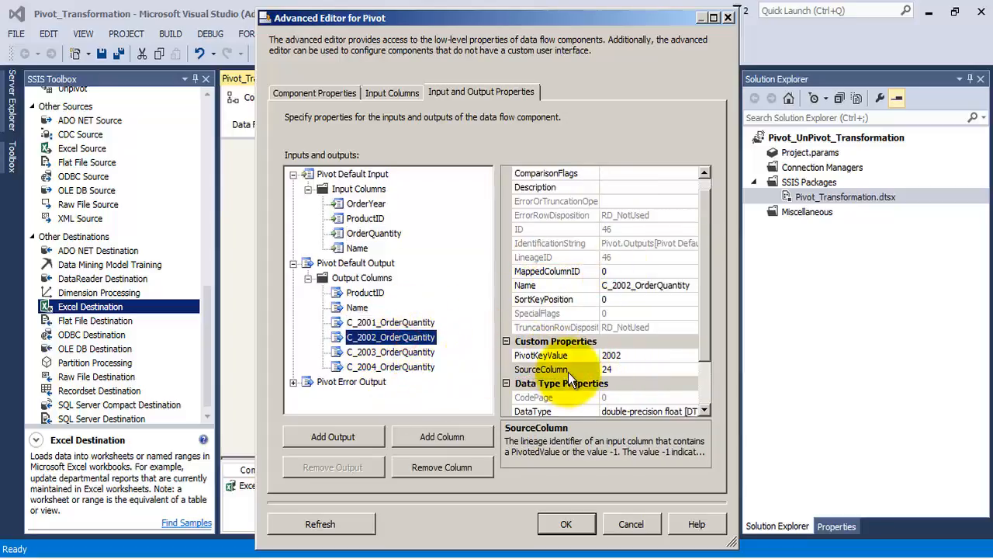
{"action": "left_click", "coordinate": [392, 352]}
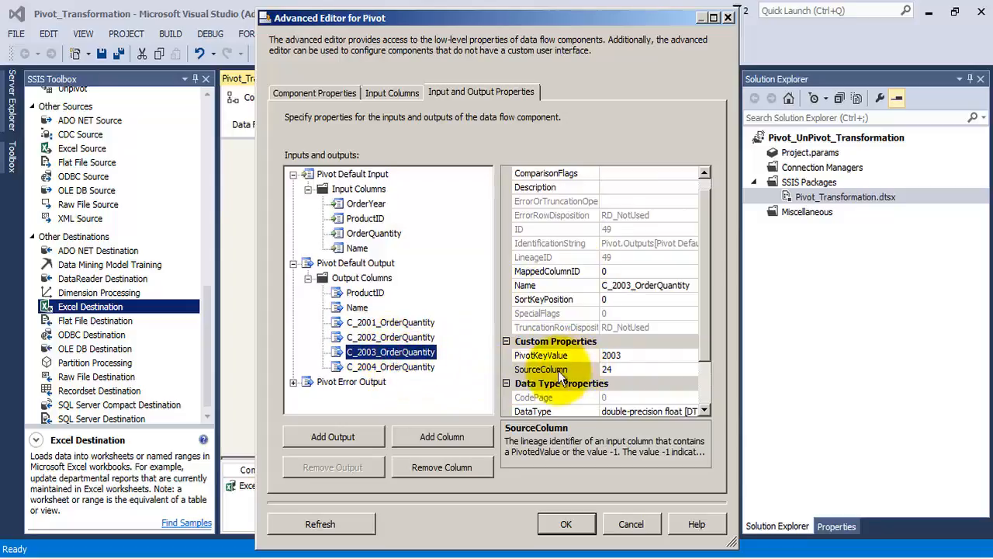
{"action": "left_click", "coordinate": [417, 368]}
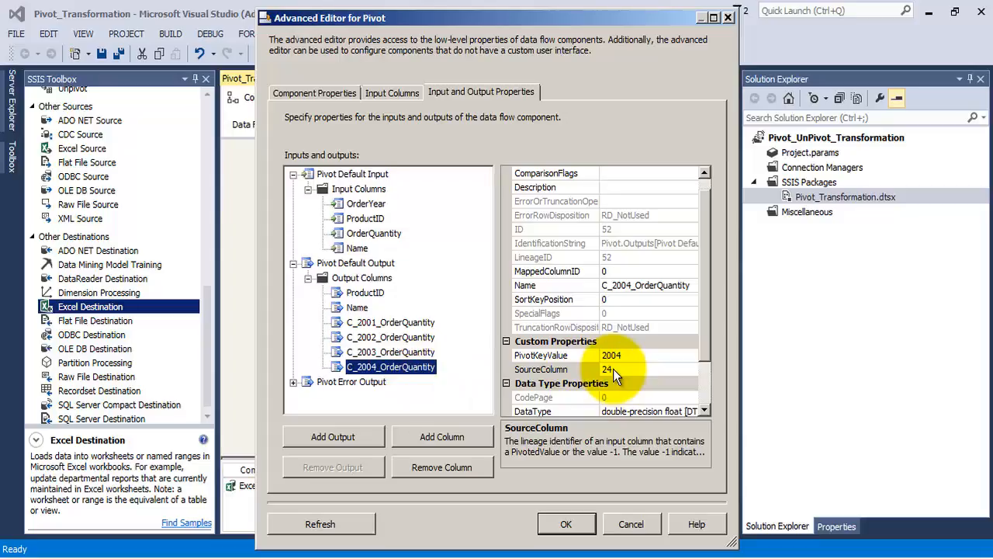
{"action": "left_click", "coordinate": [414, 323]}
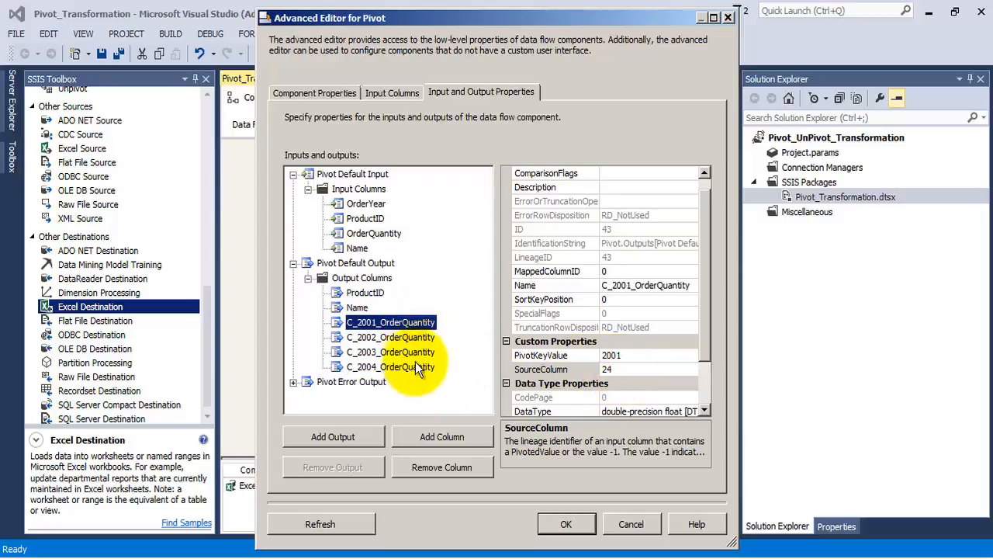
{"action": "left_click", "coordinate": [550, 355]}
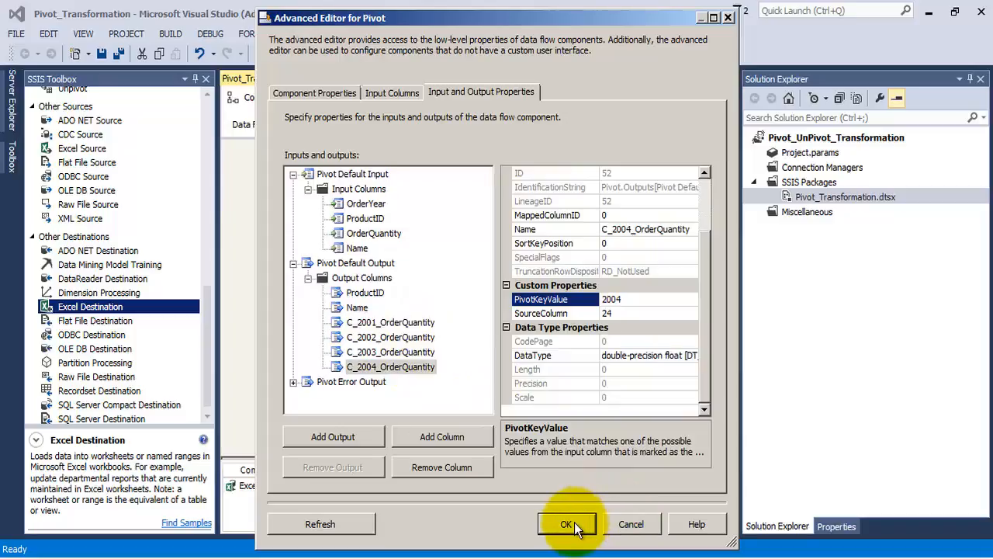
Accept the Pivot transformation settings and save the whole project
{"action": "left_click", "coordinate": [569, 523]}
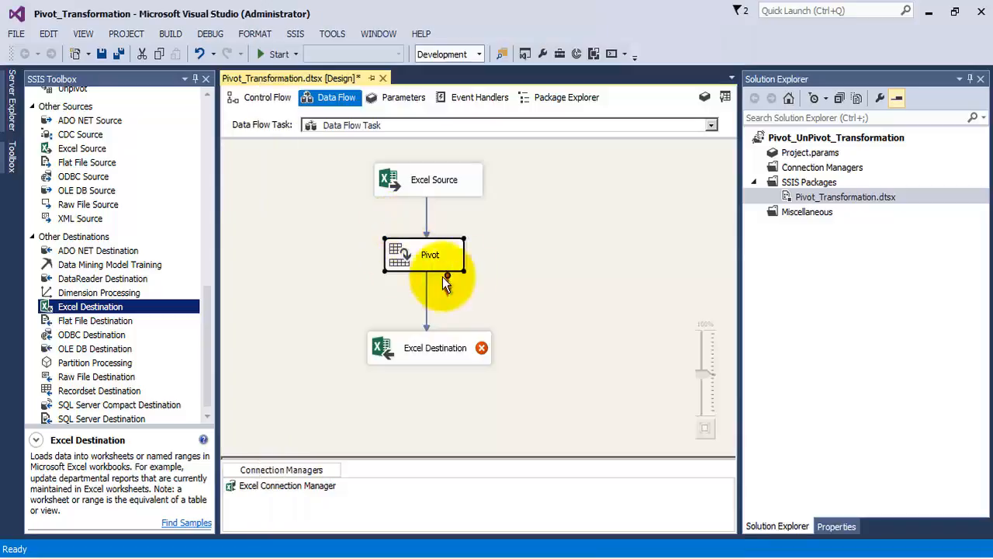
{"action": "left_click", "coordinate": [120, 54]}
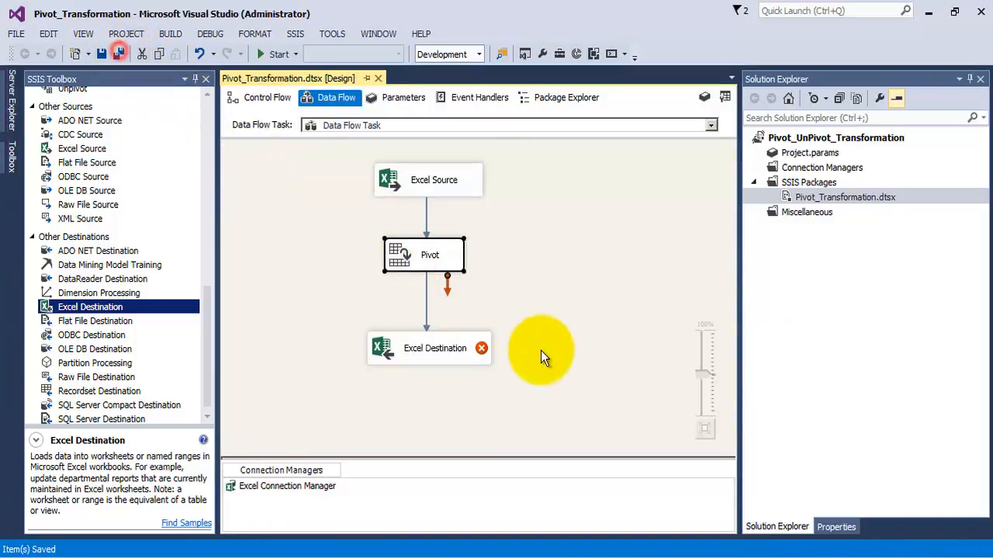
Close the PRODUCT_INFO.xls workbook in Excel before configuring the Excel Destination
{"action": "left_click", "coordinate": [448, 350]}
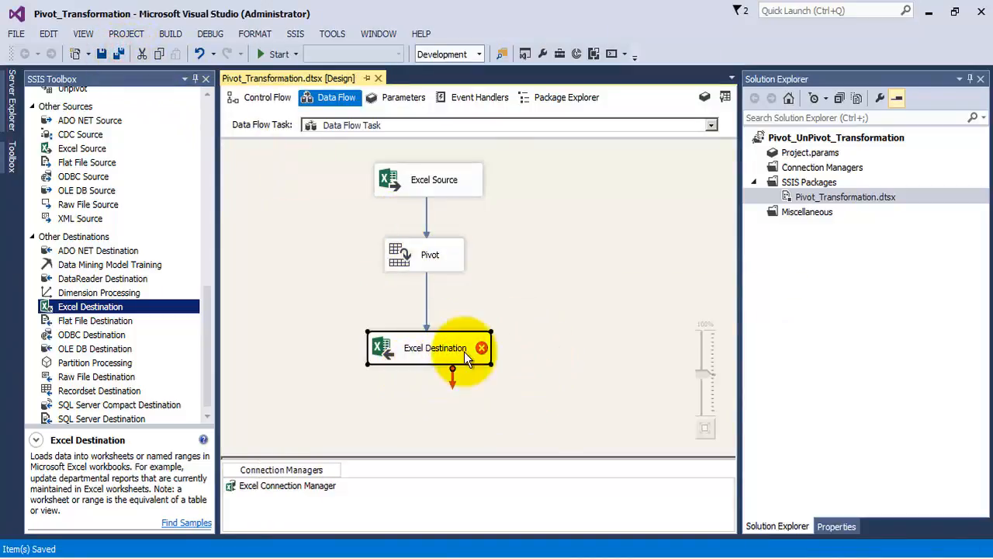
{"action": "mouse_move", "coordinate": [465, 352]}
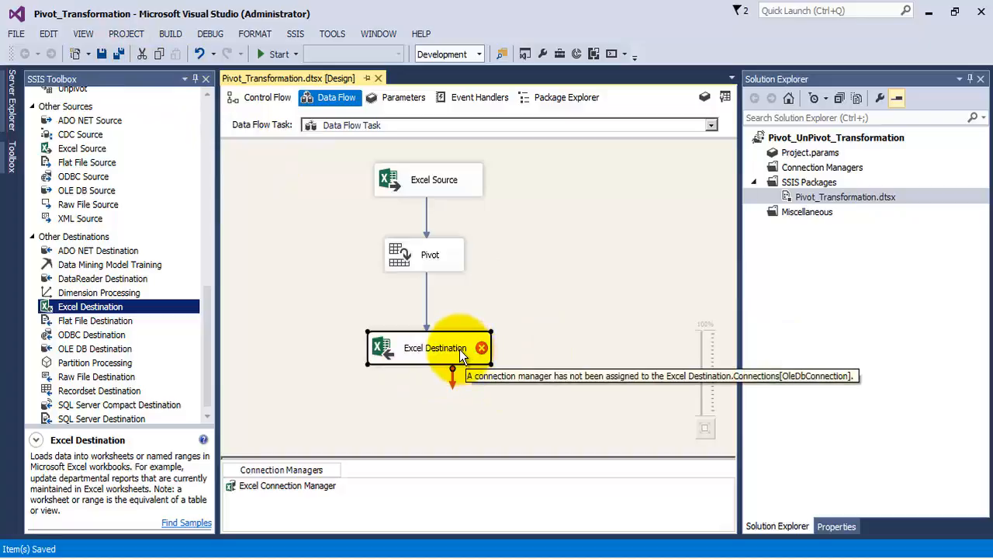
{"action": "left_click", "coordinate": [465, 549]}
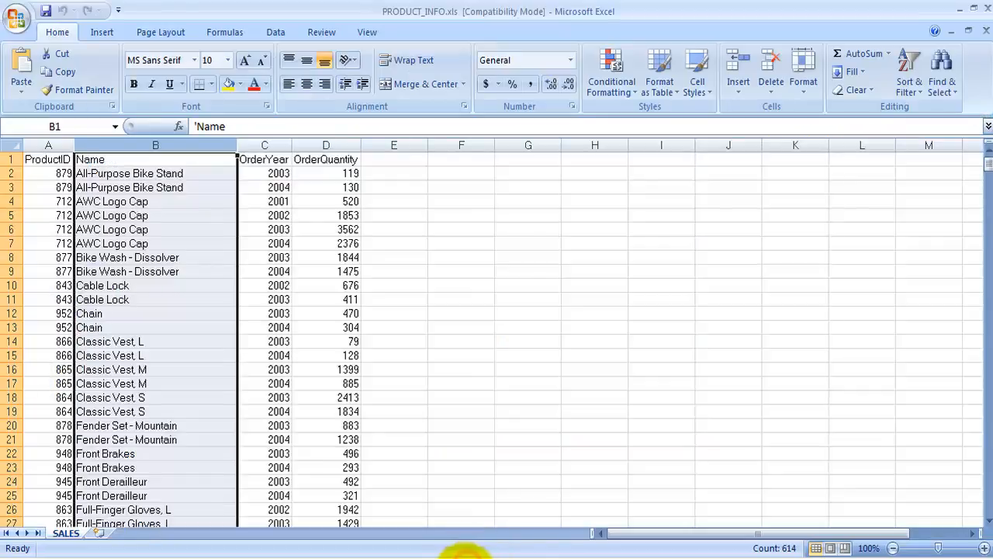
{"action": "right_click", "coordinate": [469, 550]}
{"action": "left_click", "coordinate": [470, 536]}
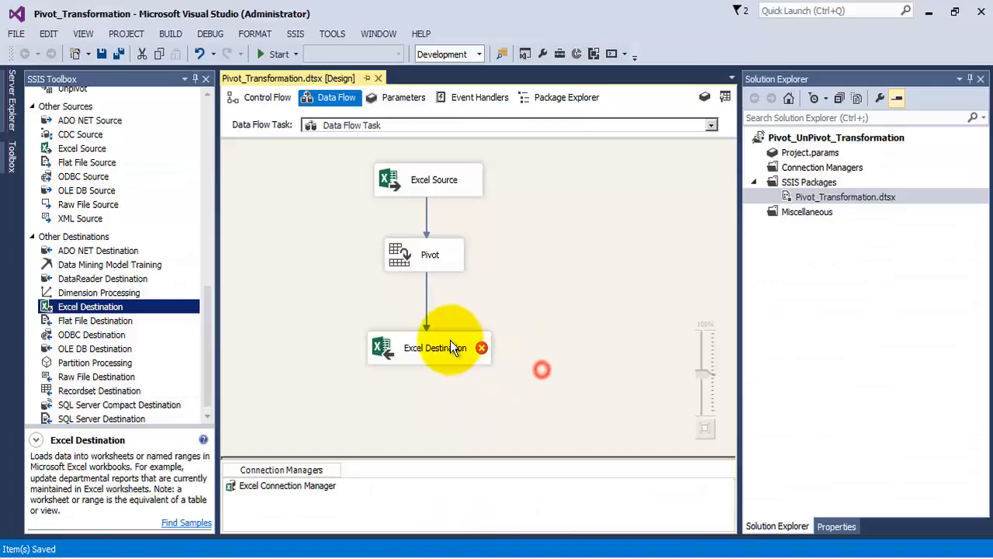
Create a new destination sheet named Pivoted_Data for the Excel Destination, keeping the generated column definitions
{"action": "double_click", "coordinate": [450, 351]}
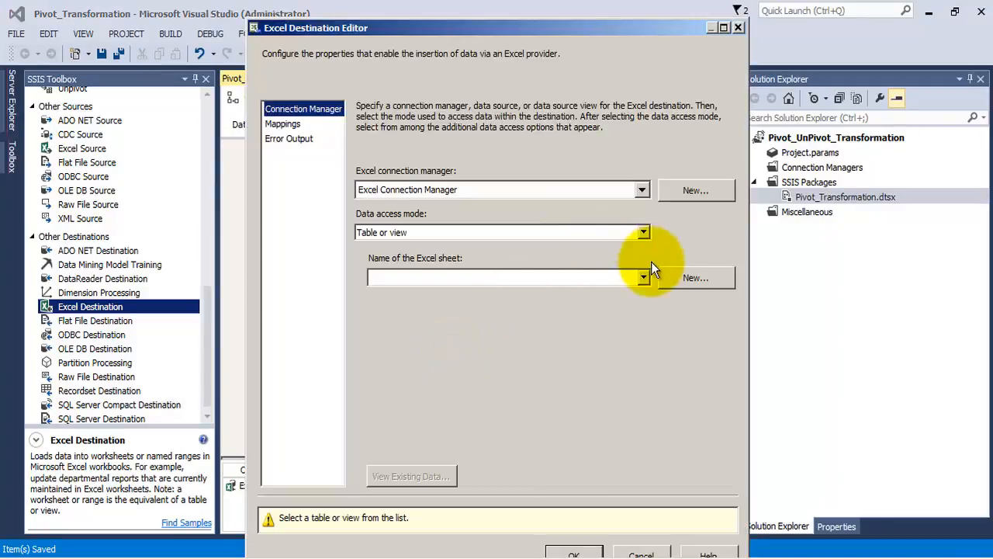
{"action": "left_click", "coordinate": [574, 281]}
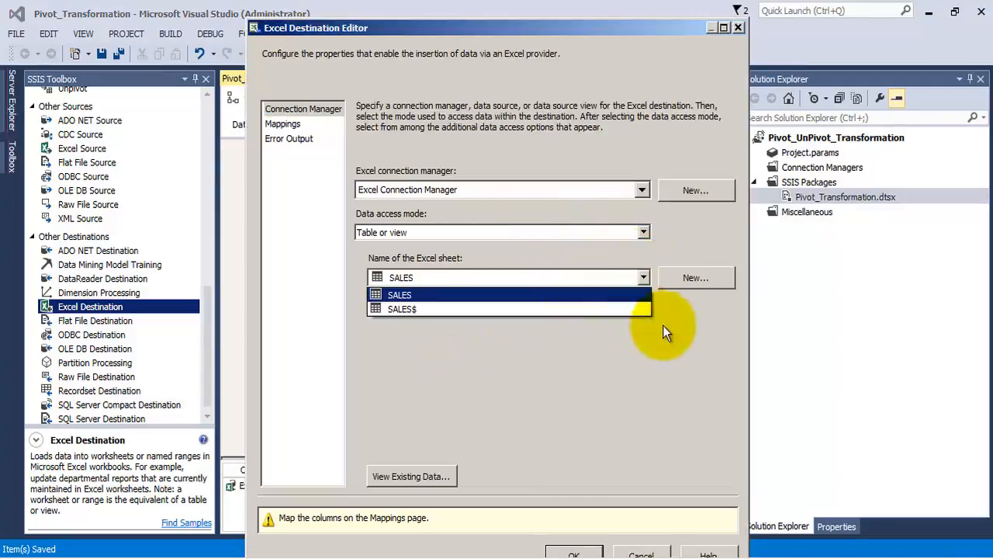
{"action": "left_click", "coordinate": [687, 339]}
{"action": "left_click", "coordinate": [695, 277]}
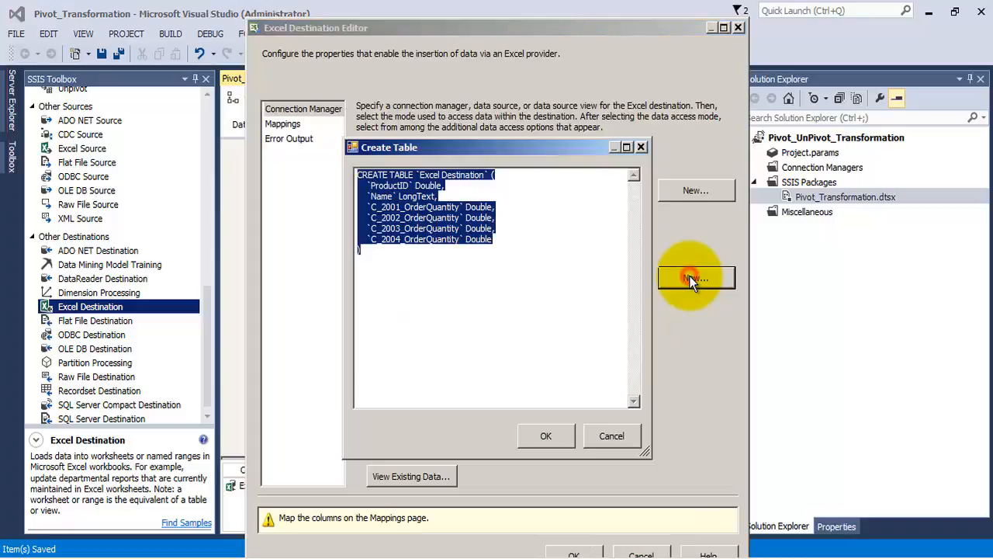
{"action": "left_click", "coordinate": [446, 175]}
{"action": "left_click_drag", "start_coordinate": [421, 174], "coordinate": [483, 171]}
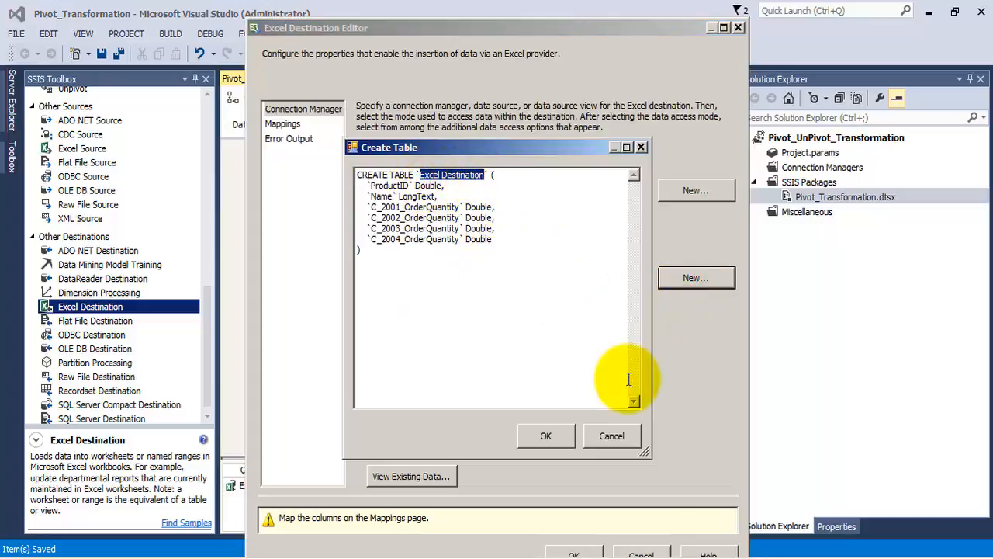
{"action": "type", "text": "Pivoted_"}
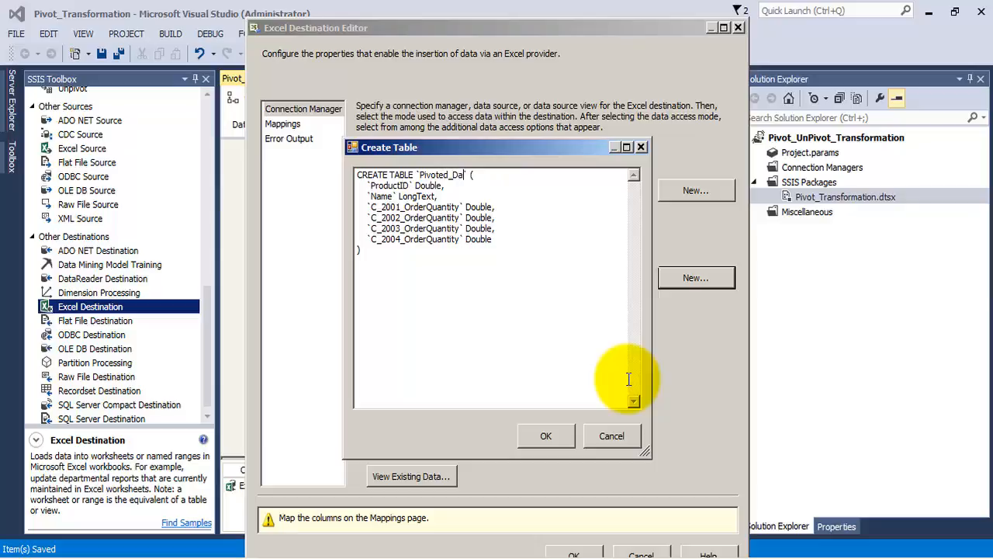
{"action": "left_click", "coordinate": [560, 435]}
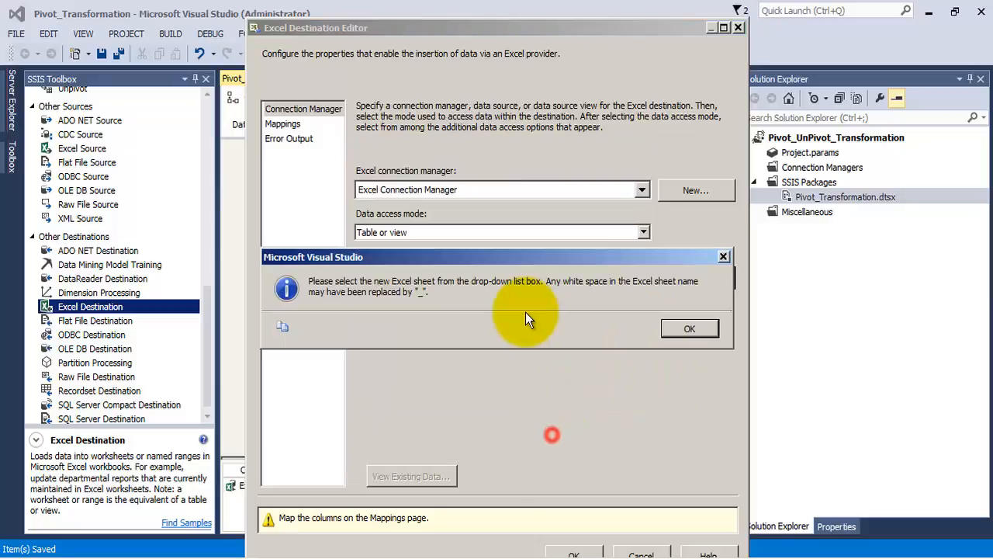
Choose Pivoted_Data as the Excel Destination's sheet and accept the automatic mapping of all input columns
{"action": "left_click", "coordinate": [682, 328]}
{"action": "left_click", "coordinate": [554, 275]}
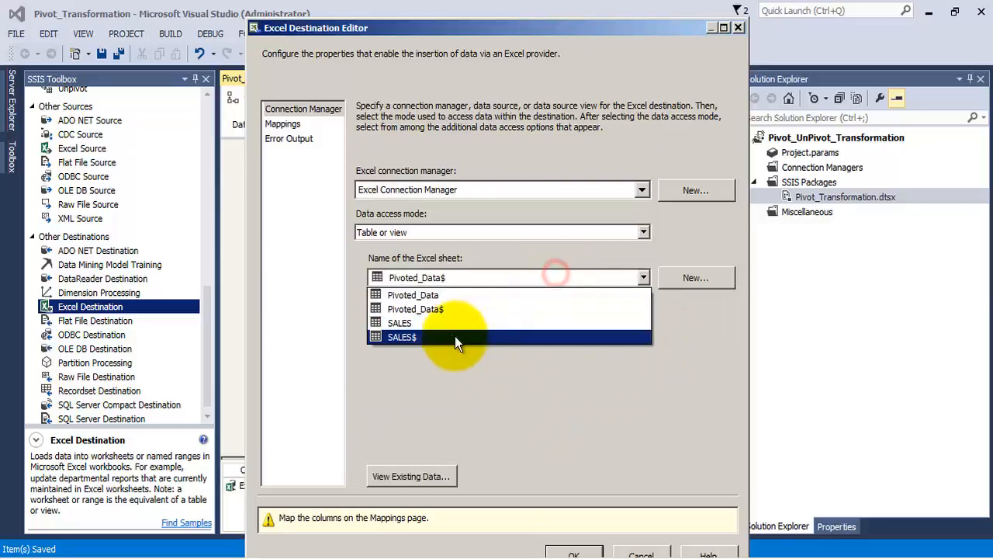
{"action": "left_click", "coordinate": [439, 299]}
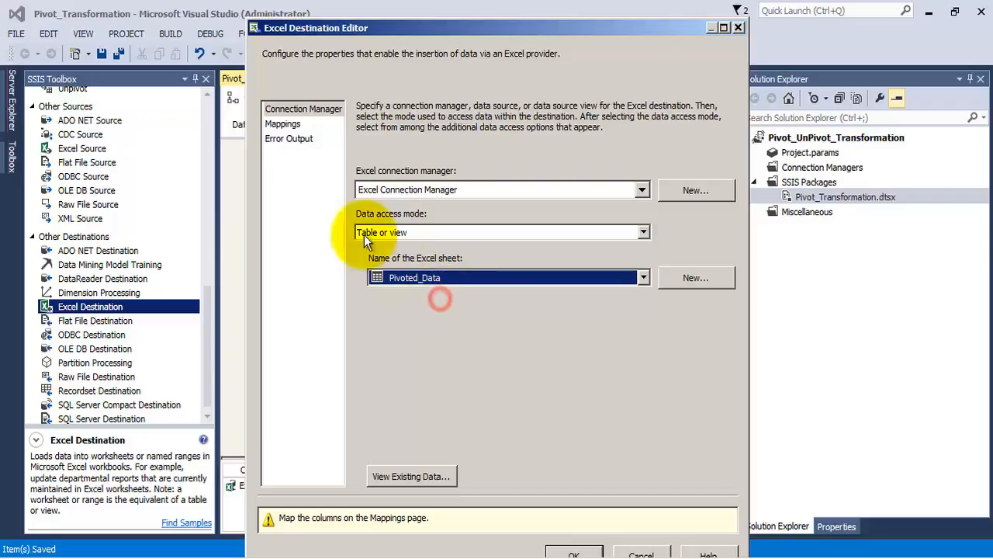
{"action": "left_click", "coordinate": [283, 124]}
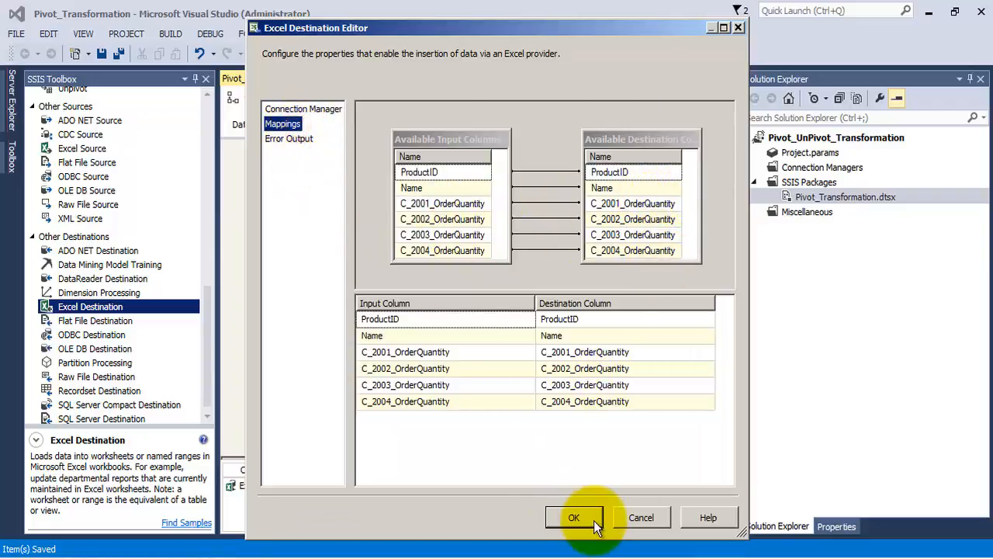
{"action": "left_click", "coordinate": [573, 517]}
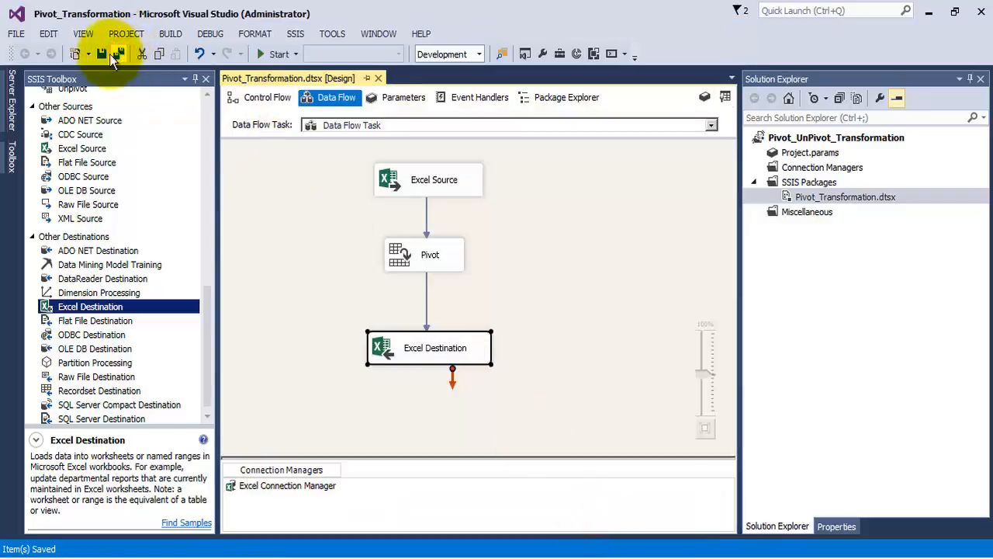
Run the Pivot_Transformation package and stop debugging once execution completes
{"action": "left_click", "coordinate": [265, 52]}
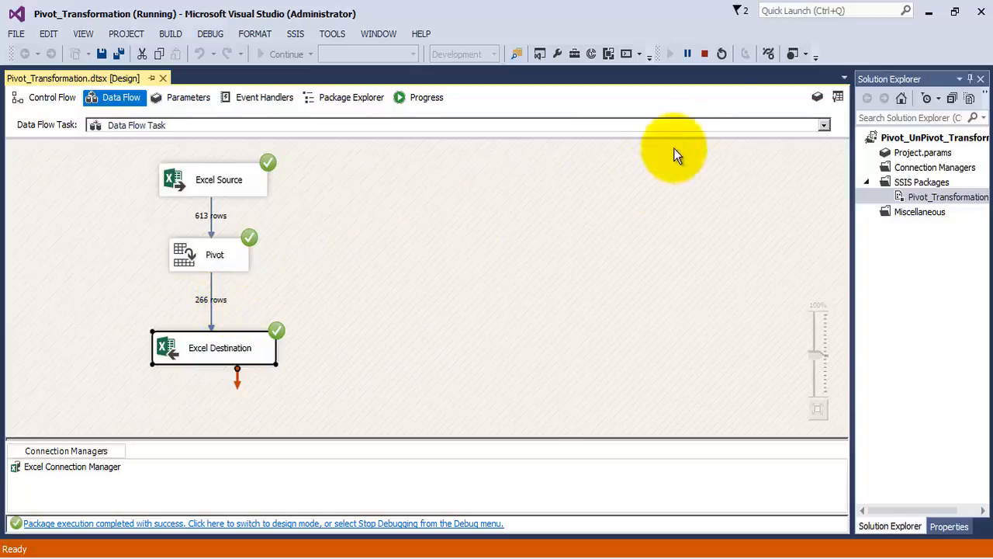
{"action": "left_click", "coordinate": [707, 54]}
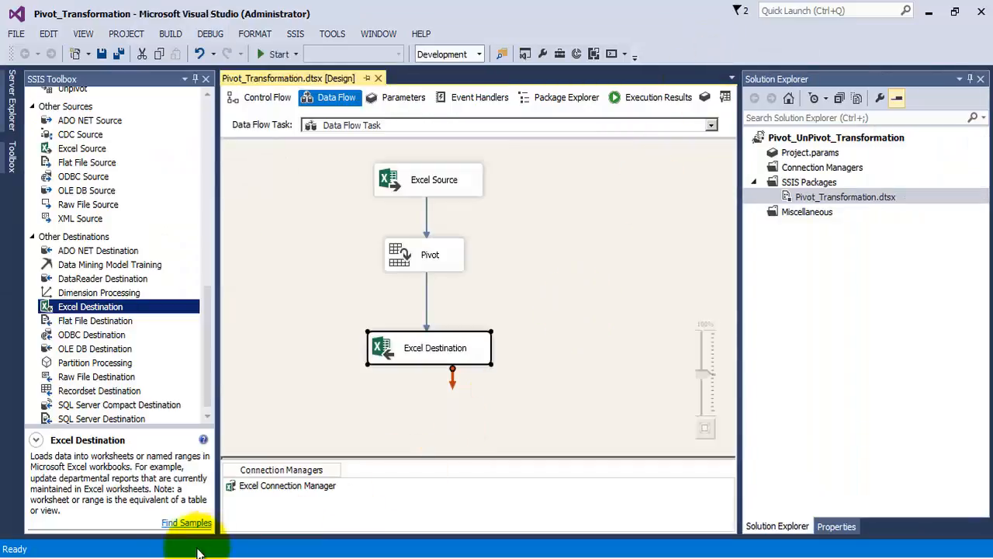
Switch to PRODUCT_INFO.xls in Excel, show the Pivoted_Data sheet and auto-fit the width of all its columns
{"action": "left_click", "coordinate": [143, 541]}
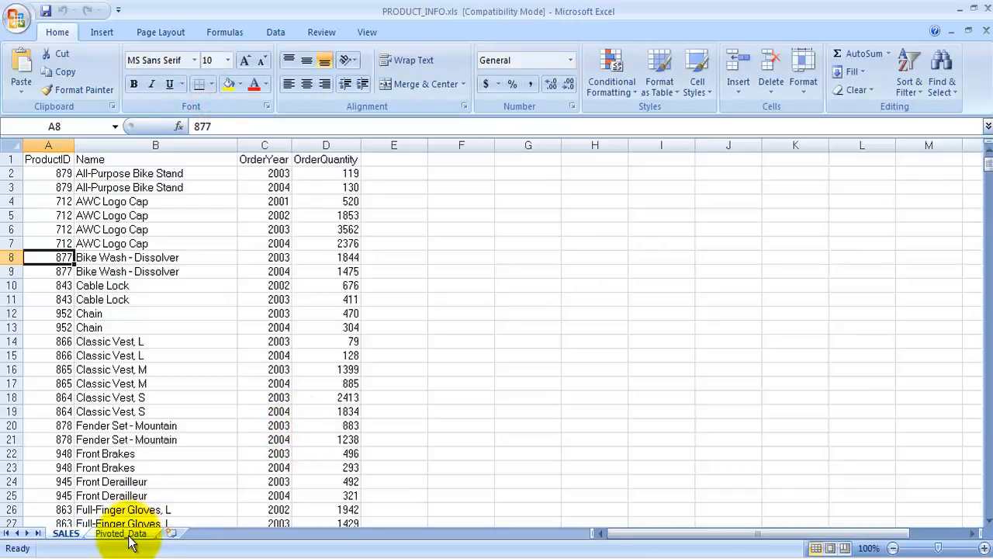
{"action": "left_click", "coordinate": [128, 536]}
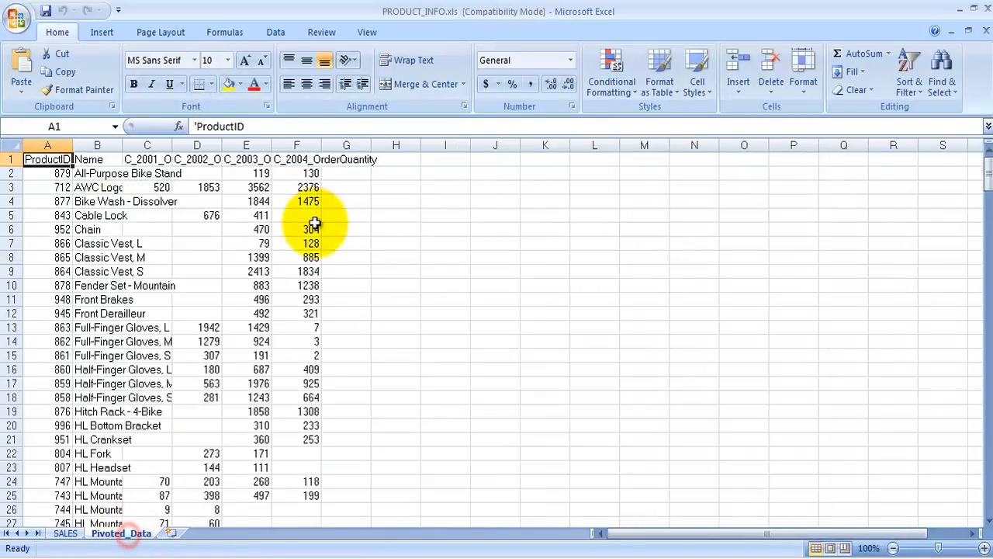
{"action": "left_click", "coordinate": [19, 145]}
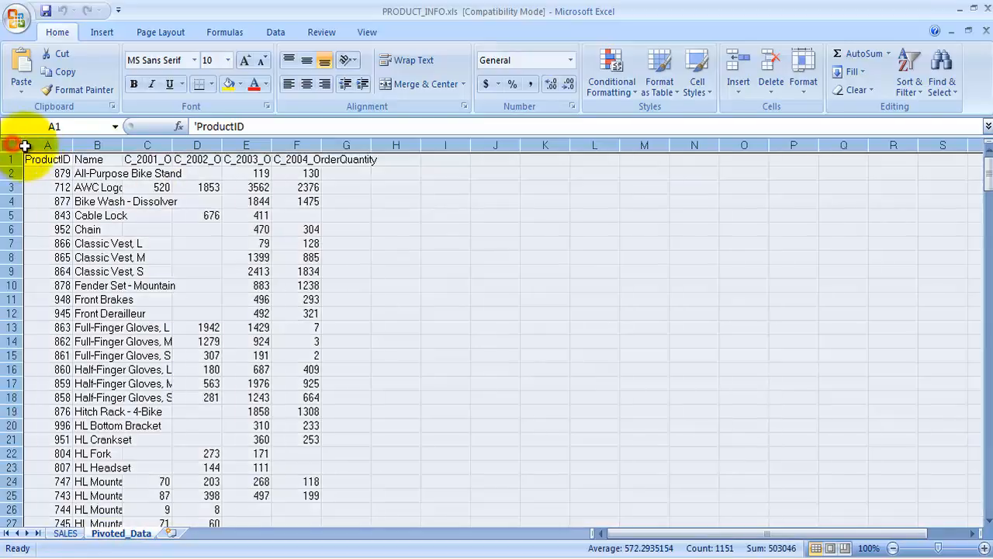
{"action": "double_click", "coordinate": [73, 145]}
{"action": "left_click", "coordinate": [285, 283]}
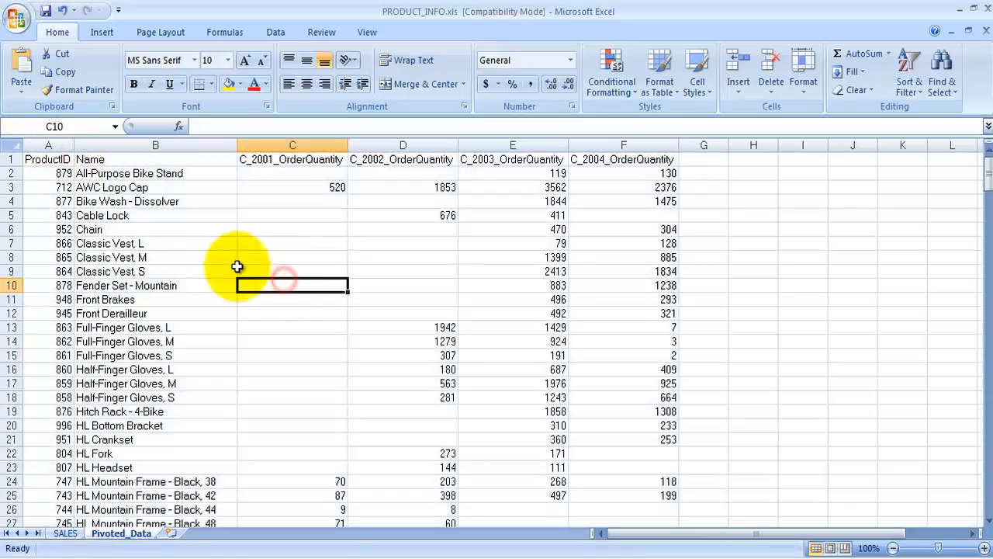
Compare the rows for ProductID 879 on the SALES sheet with the pivoted row on the Pivoted_Data sheet
{"action": "left_click", "coordinate": [68, 173]}
{"action": "left_click", "coordinate": [64, 536]}
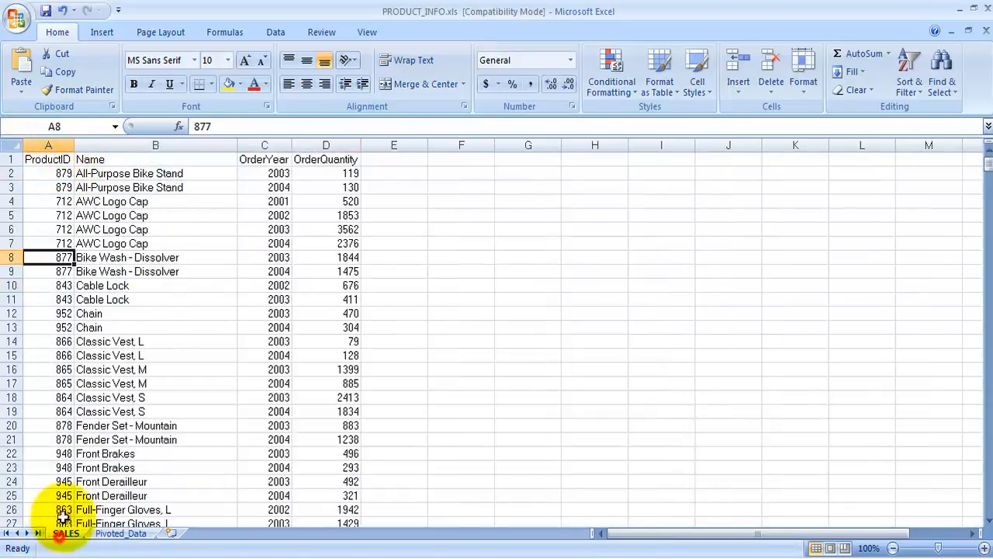
{"action": "mouse_move", "coordinate": [49, 173]}
{"action": "left_mouse_down"}
{"action": "mouse_move", "coordinate": [22, 174]}
{"action": "mouse_move", "coordinate": [24, 186]}
{"action": "mouse_move", "coordinate": [62, 185]}
{"action": "left_mouse_up"}
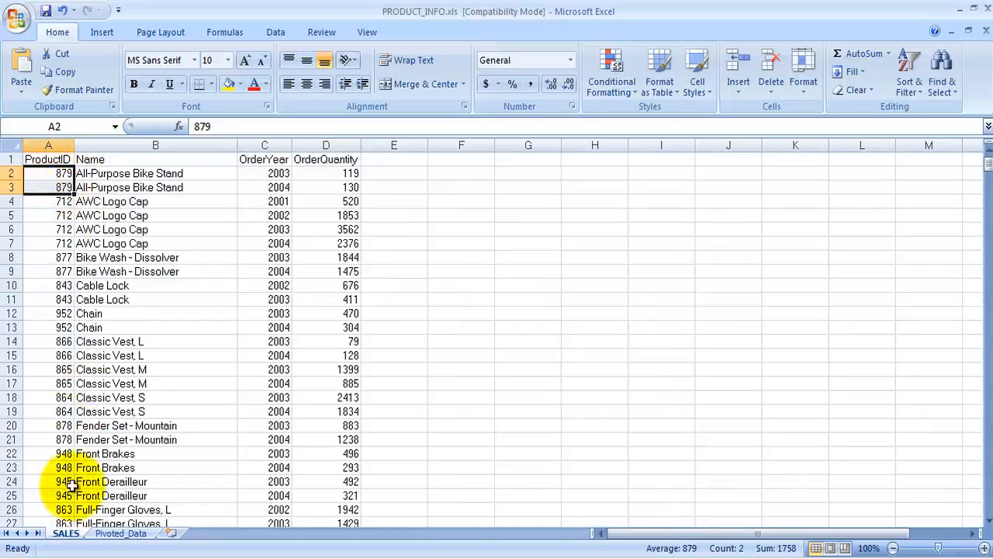
{"action": "left_click", "coordinate": [101, 534]}
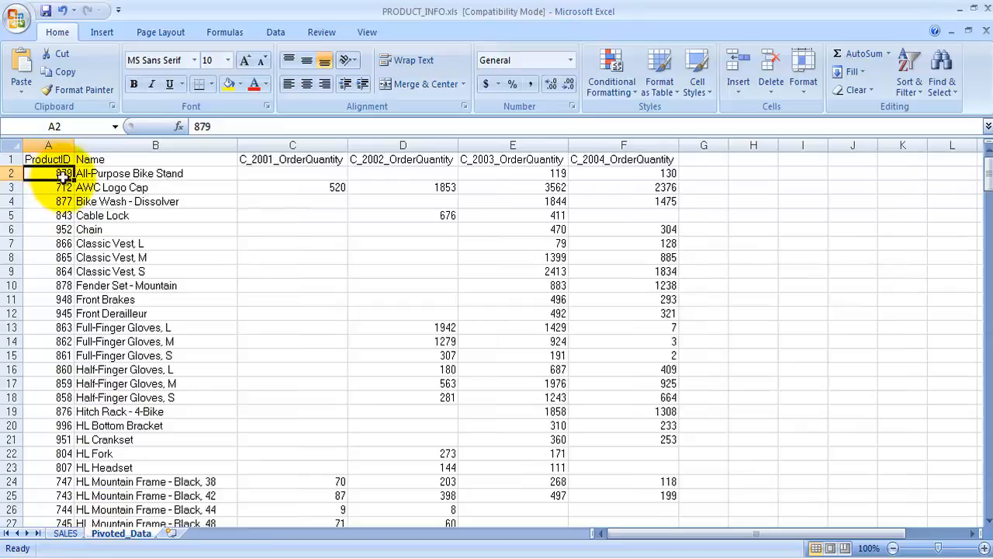
{"action": "left_click", "coordinate": [62, 173]}
{"action": "left_click", "coordinate": [65, 534]}
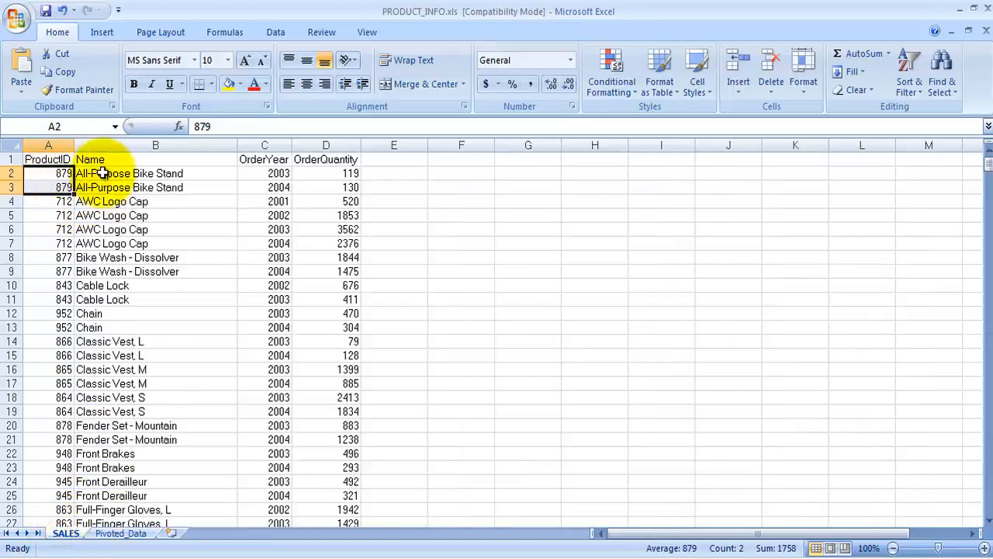
Compare the duplicated All-Purpose Bike Stand name cells on the SALES sheet with the product's ID and name cells on the Pivoted_Data sheet
{"action": "left_click_drag", "start_coordinate": [94, 175], "coordinate": [116, 194]}
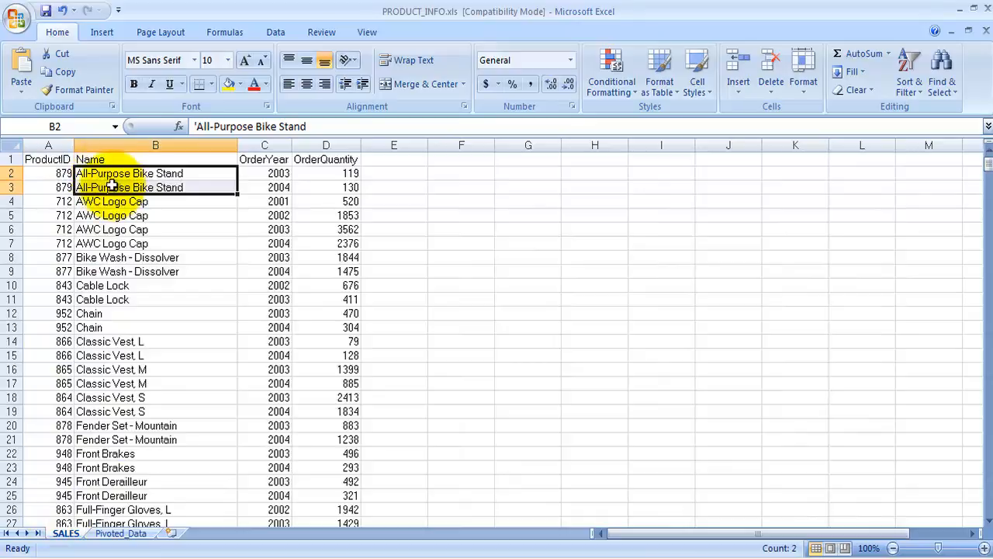
{"action": "left_click", "coordinate": [137, 534]}
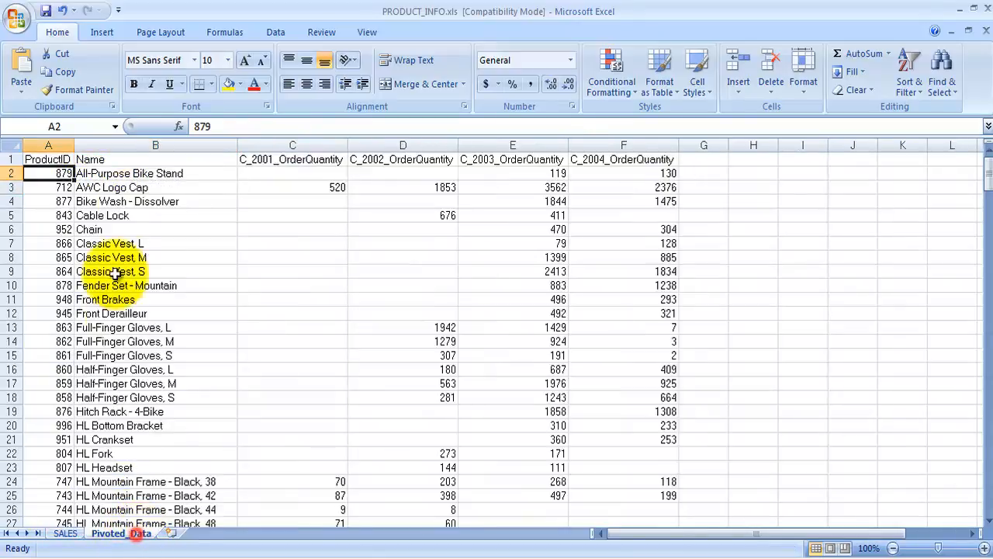
{"action": "left_click", "coordinate": [132, 175]}
{"action": "left_click_drag", "start_coordinate": [48, 174], "coordinate": [133, 175]}
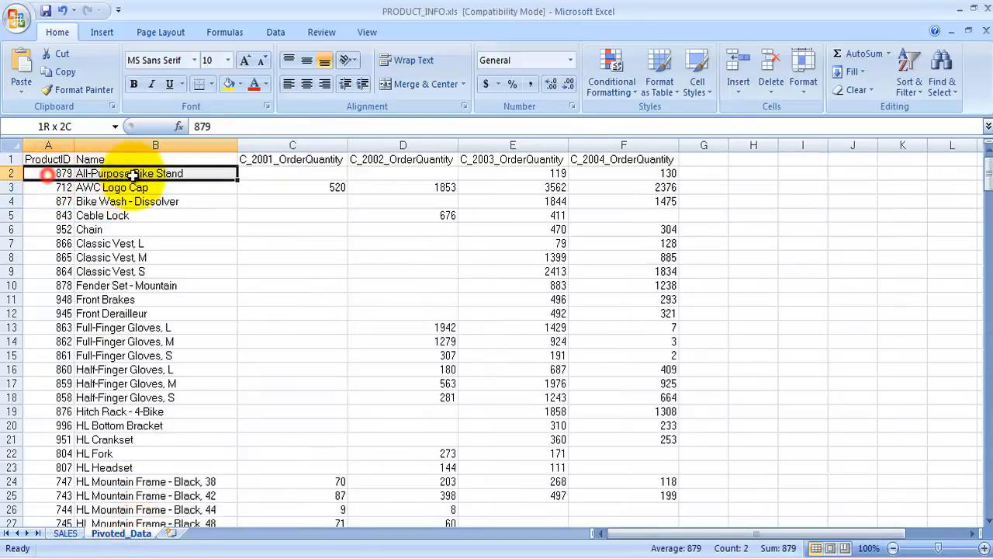
Examine the OrderYear and OrderQuantity values of both ProductID 879 rows on the SALES sheet
{"action": "left_click", "coordinate": [66, 533]}
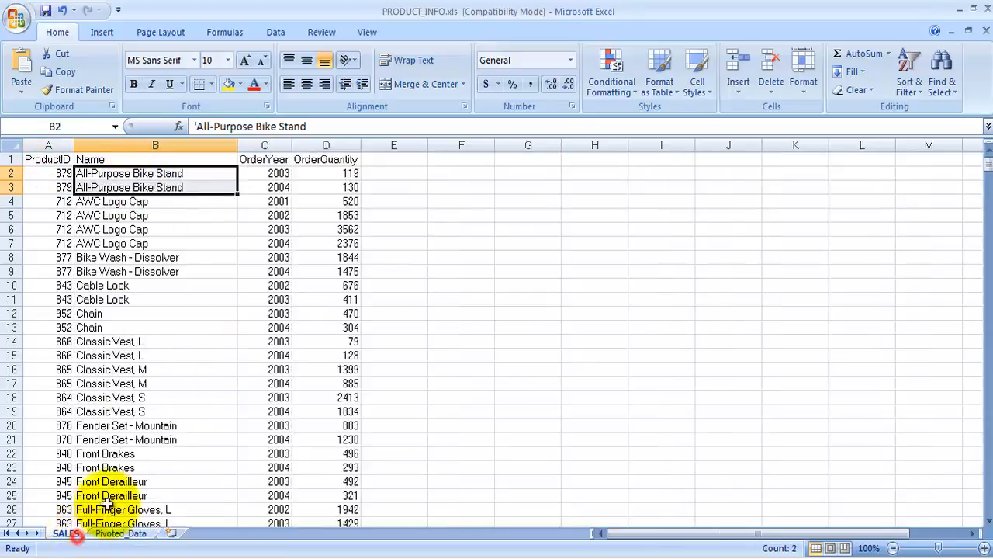
{"action": "left_click", "coordinate": [266, 172]}
{"action": "left_click", "coordinate": [275, 188]}
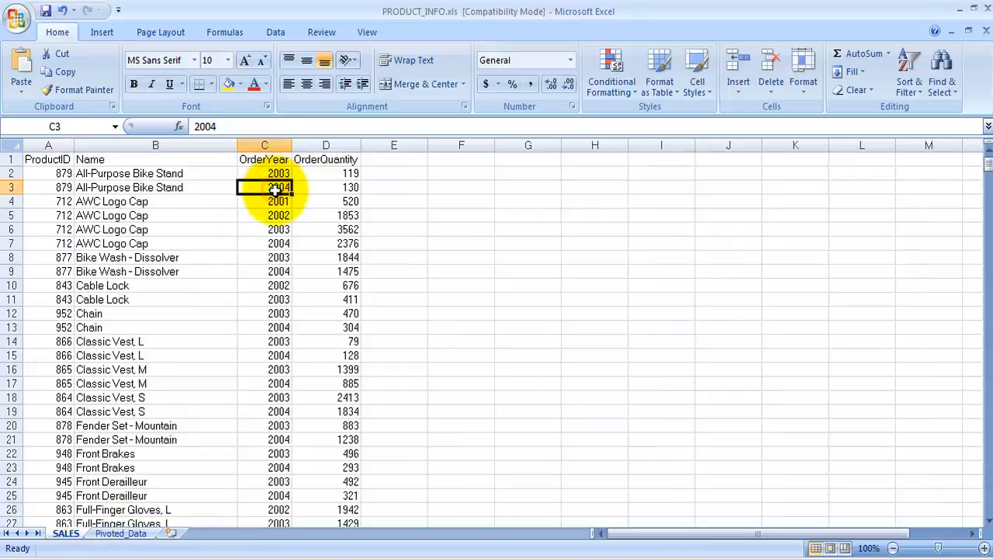
{"action": "left_click", "coordinate": [50, 173]}
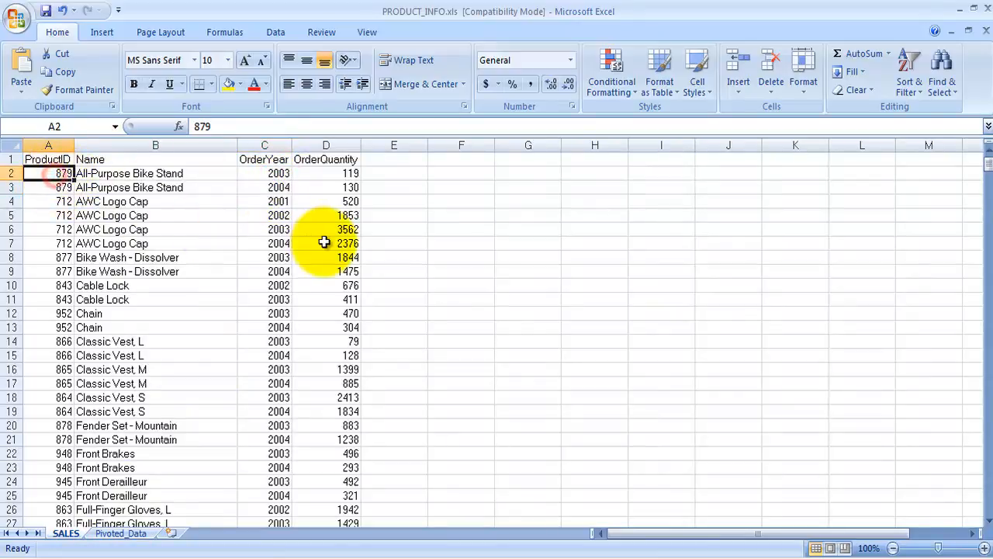
{"action": "left_click", "coordinate": [275, 175]}
{"action": "left_click", "coordinate": [277, 188]}
{"action": "left_click", "coordinate": [348, 174]}
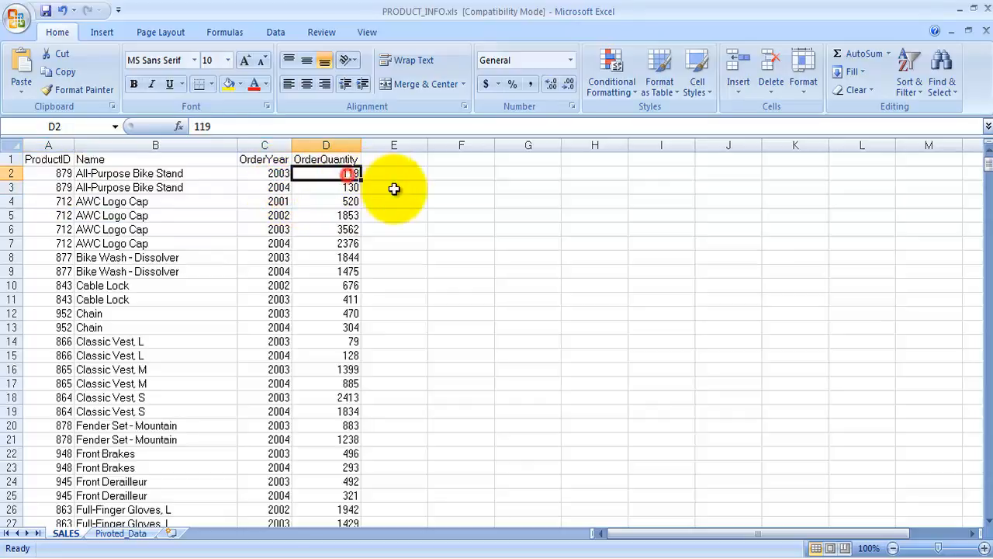
{"action": "left_click", "coordinate": [335, 188]}
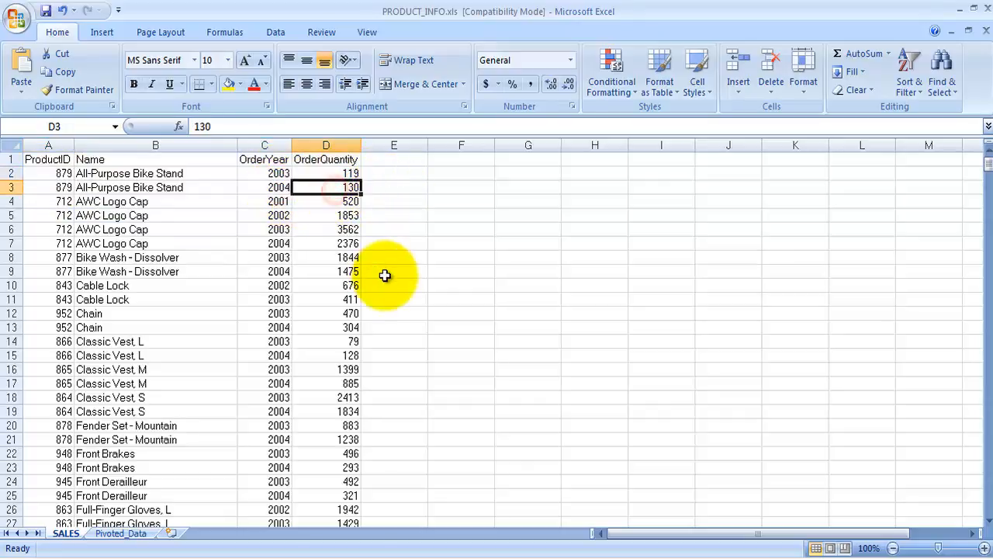
Check the 2001 to 2004 OrderQuantity columns for ProductID 879 on the Pivoted_Data sheet
{"action": "left_click", "coordinate": [124, 533]}
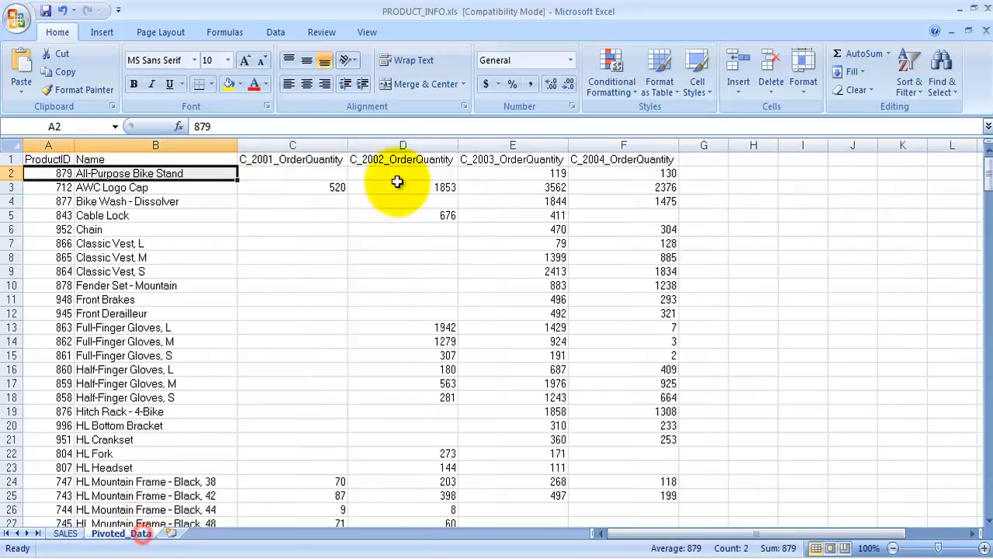
{"action": "left_click_drag", "start_coordinate": [313, 169], "coordinate": [406, 172]}
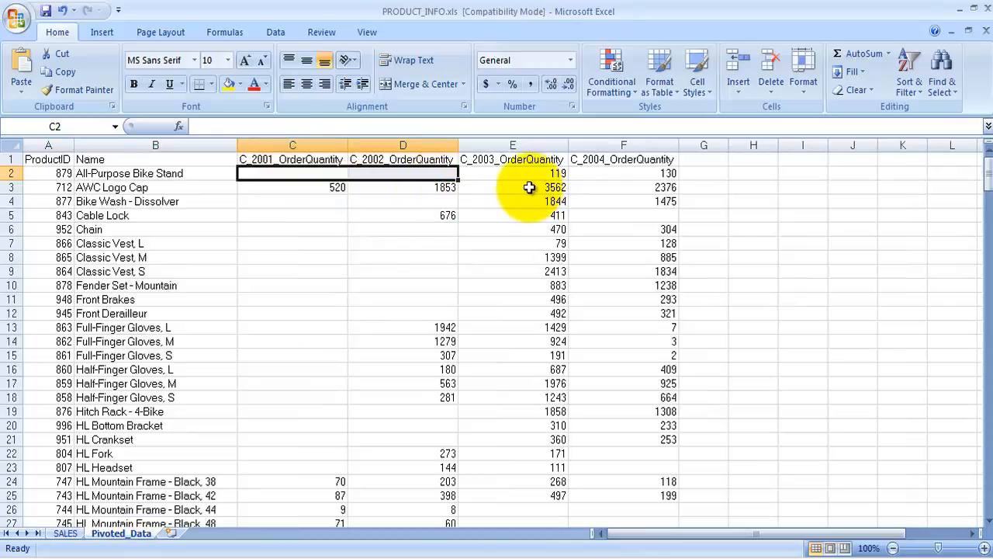
{"action": "left_click", "coordinate": [508, 159]}
{"action": "left_click", "coordinate": [517, 173]}
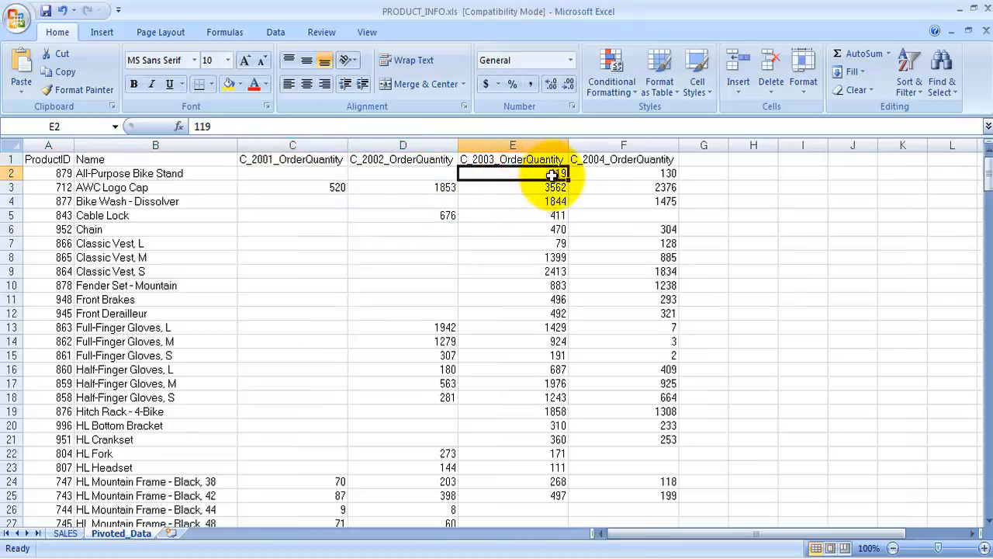
{"action": "left_click", "coordinate": [612, 159]}
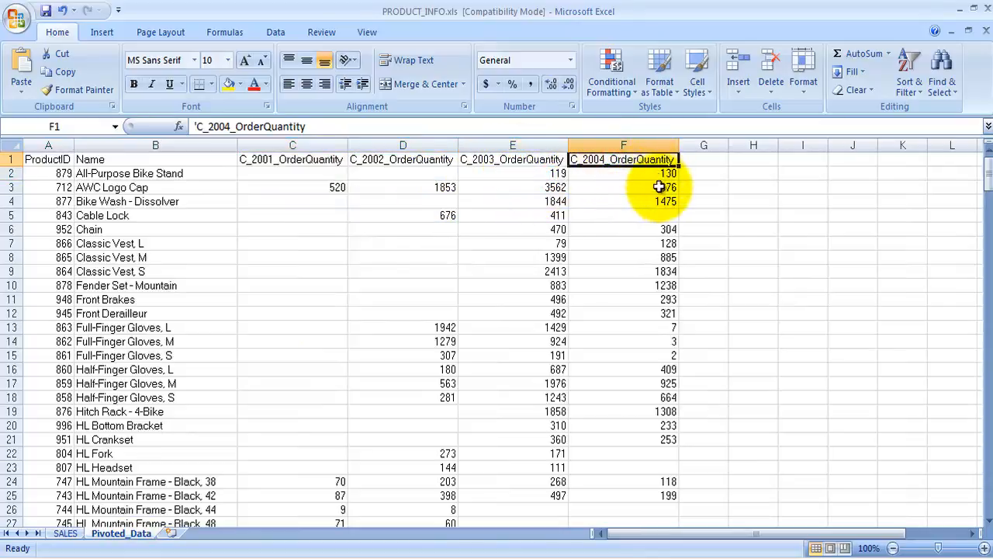
{"action": "left_click", "coordinate": [659, 173]}
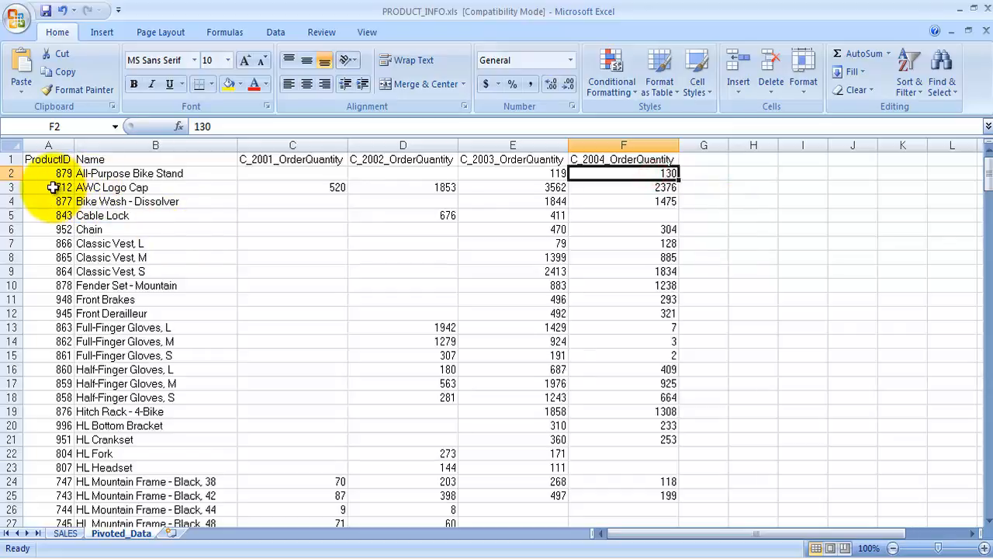
Review the SALES and Pivoted_Data sheets once more, switch back to Visual Studio and select the Pivot transformation in the data flow
{"action": "left_click", "coordinate": [65, 532]}
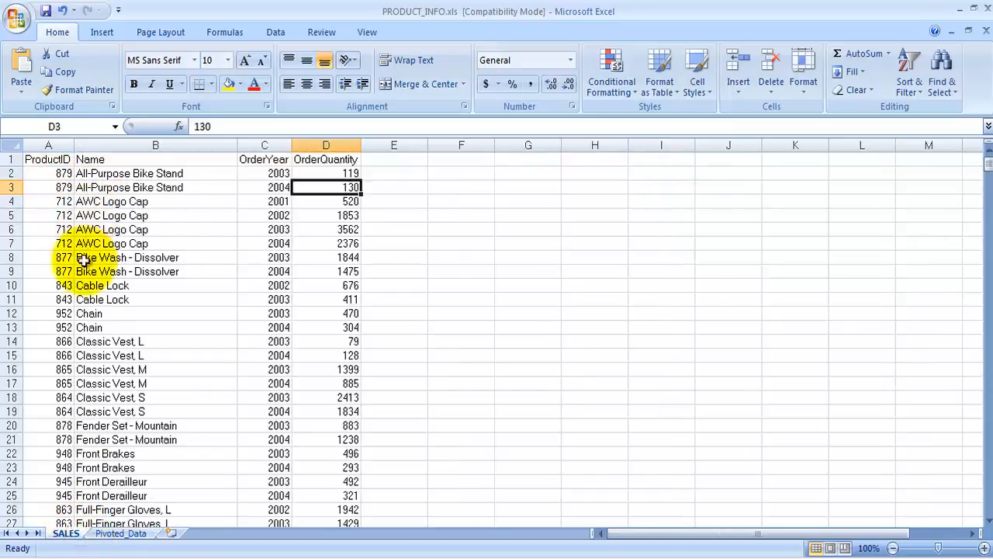
{"action": "left_click", "coordinate": [120, 533]}
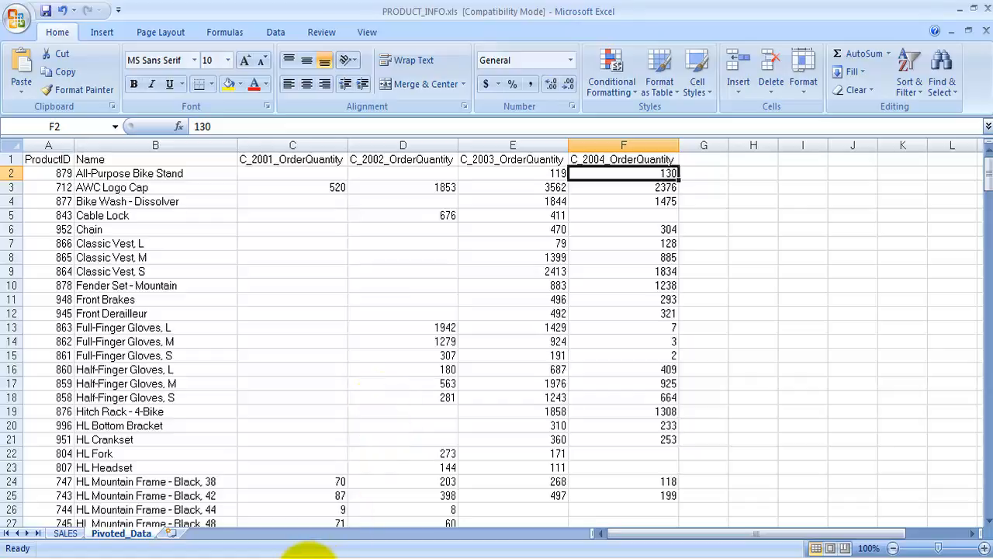
{"action": "left_click", "coordinate": [313, 555]}
{"action": "left_click", "coordinate": [432, 253]}
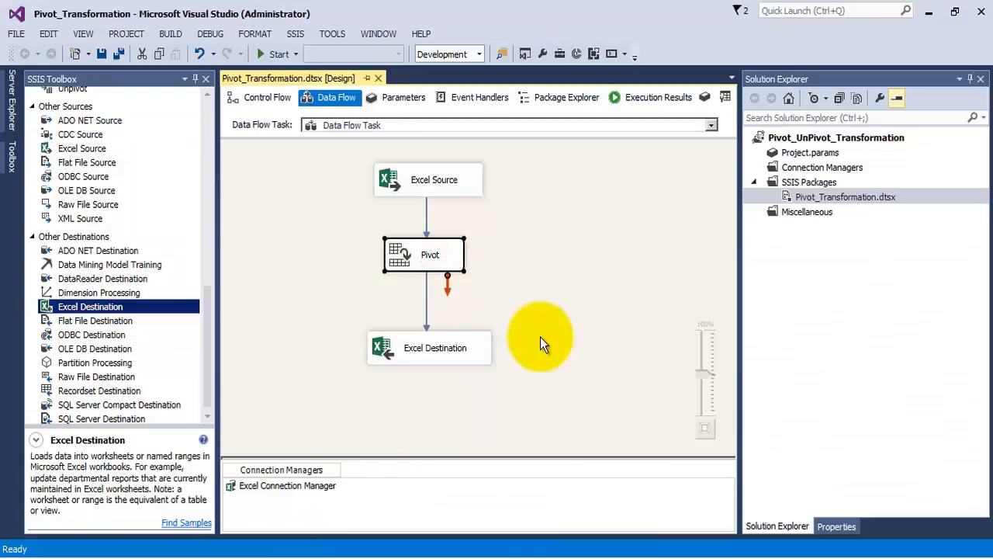